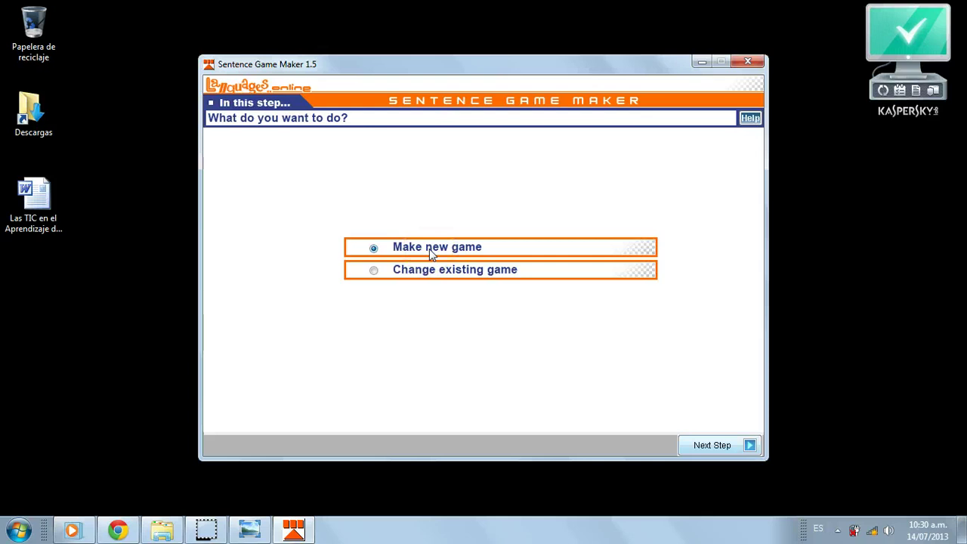
# Step: Create a new game named "Adverbio", filling in the author's name and choosing 8 tasks
pyautogui.click(714, 445)
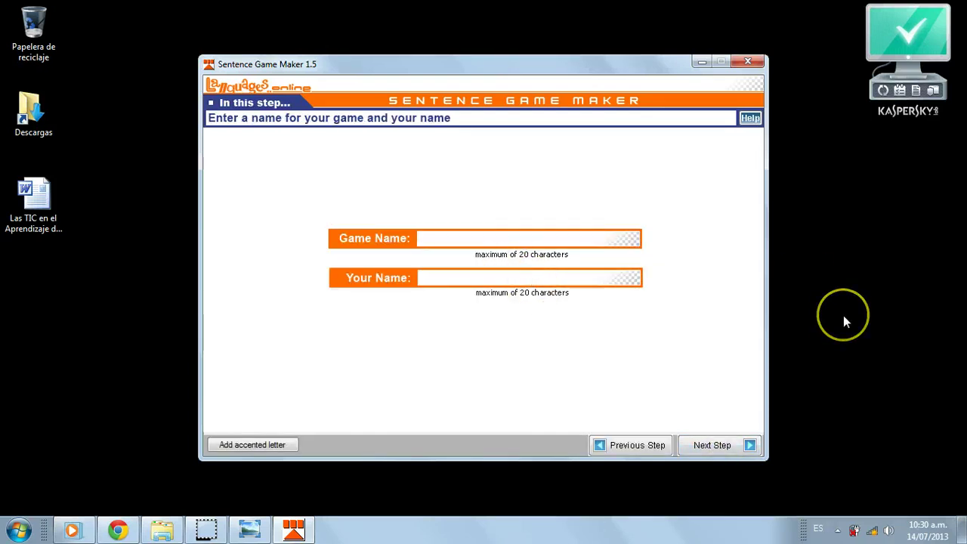
pyautogui.write('Adverb')
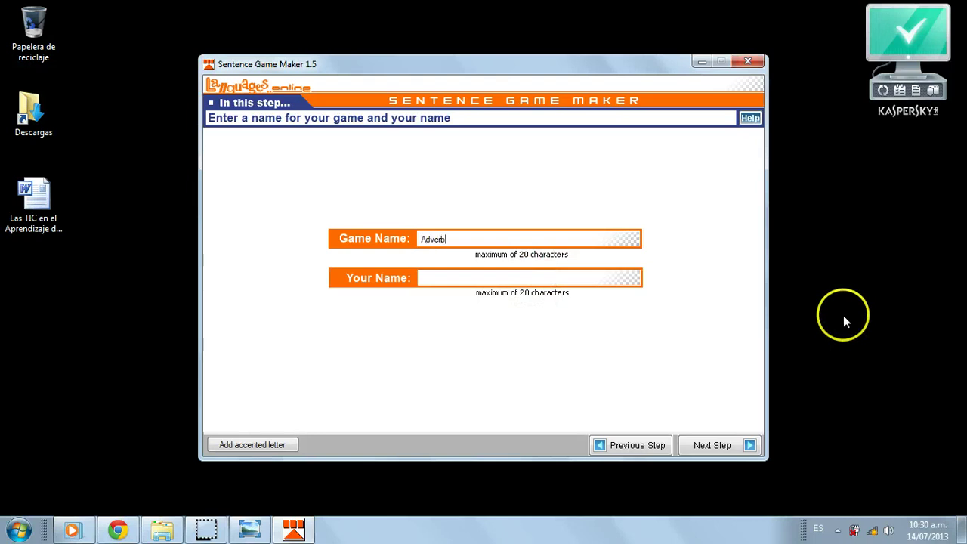
pyautogui.write('io')
pyautogui.click(453, 279)
pyautogui.write('Carlos ')
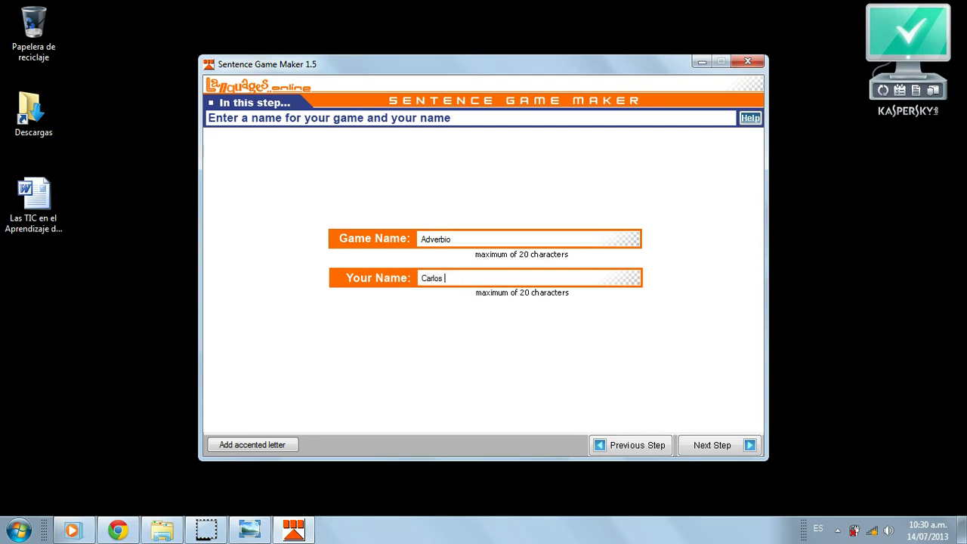
pyautogui.write('Raul Lopez R.')
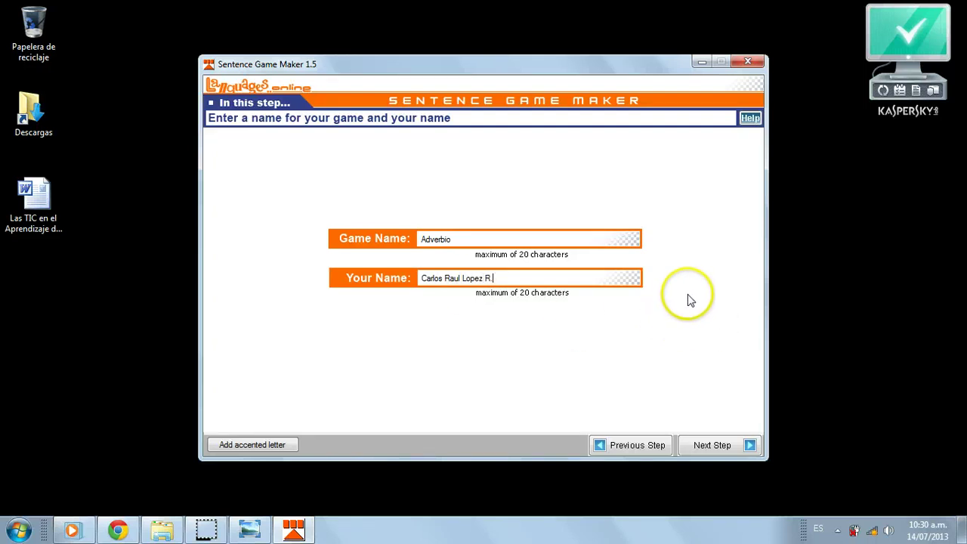
pyautogui.click(721, 445)
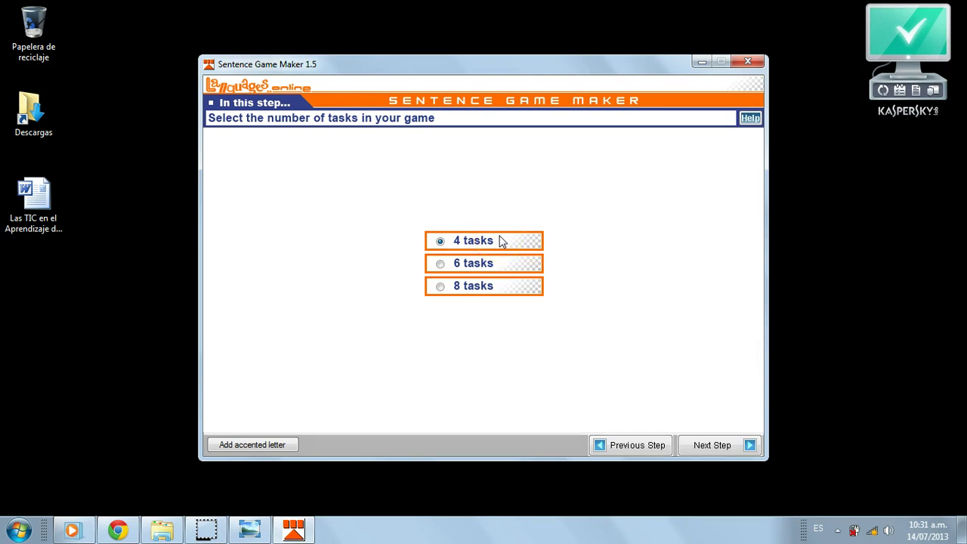
pyautogui.click(440, 287)
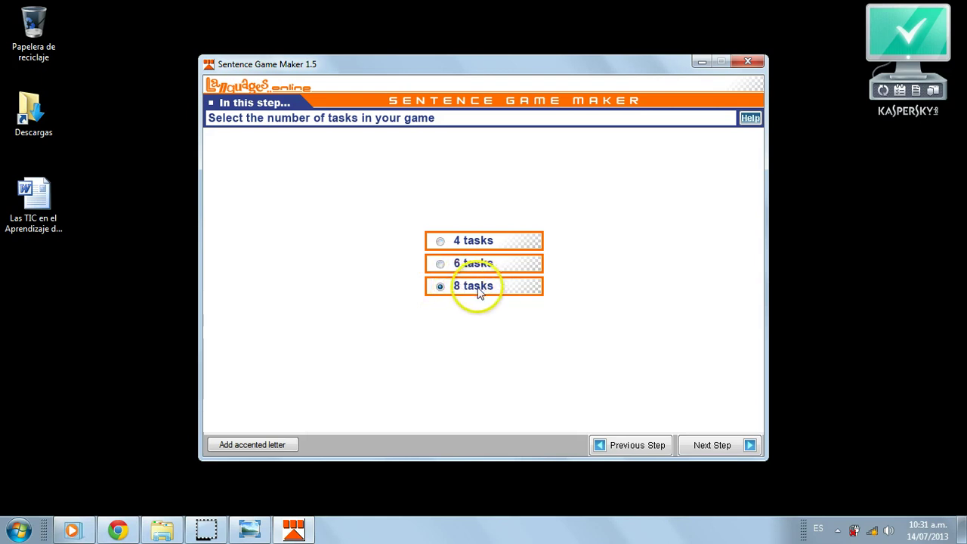
pyautogui.click(725, 446)
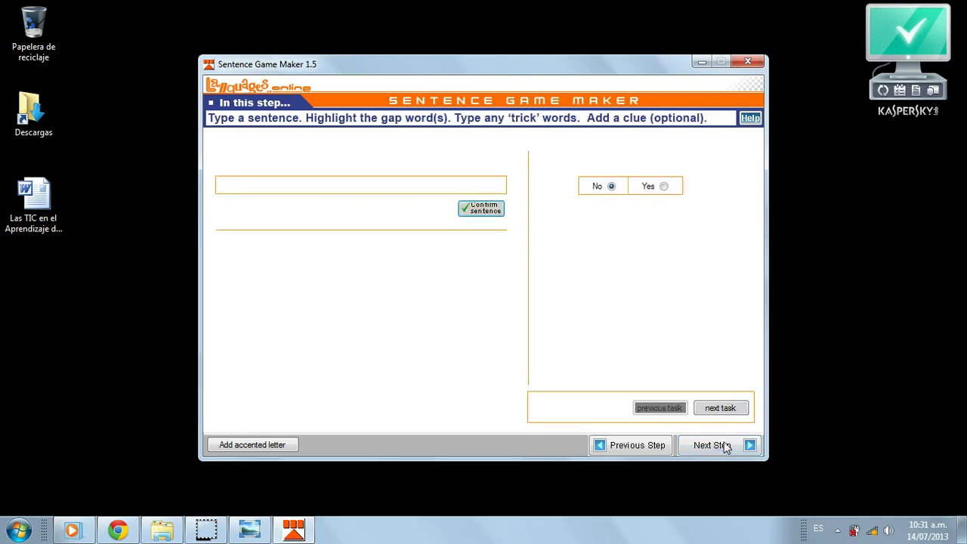
# Step: Enter "El adverbio es invariable." as the sentence for task 1 and confirm it
pyautogui.click(251, 186)
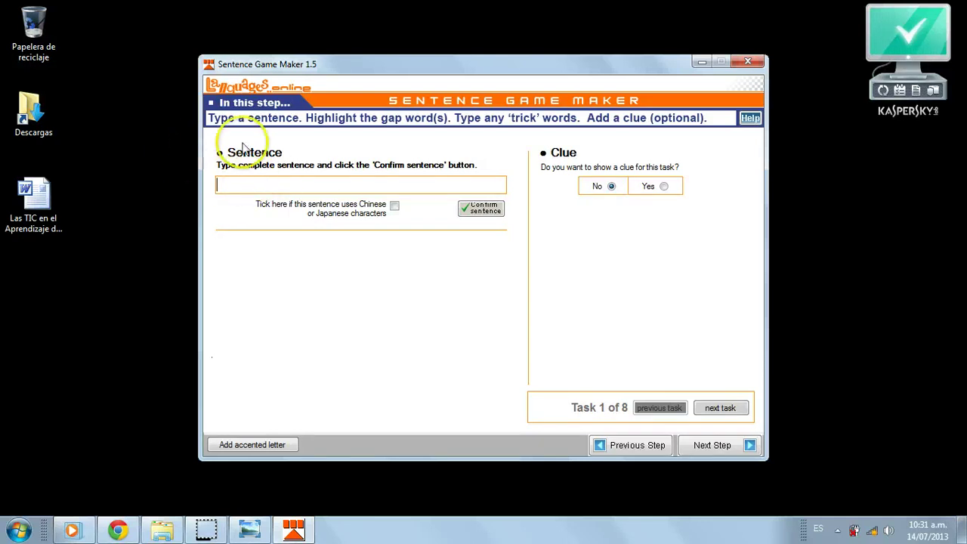
pyautogui.click(259, 184)
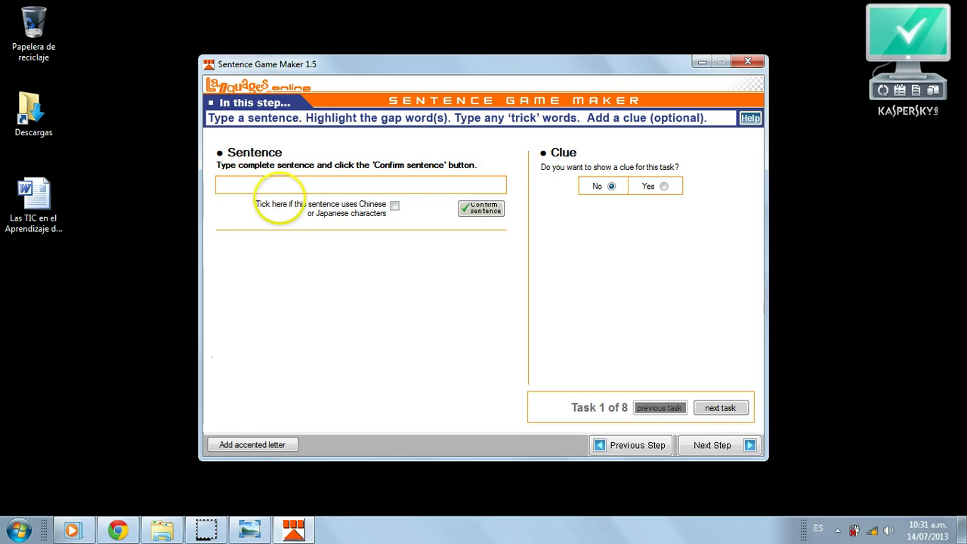
pyautogui.write('cálculo')
pyautogui.press('BackSpace')
pyautogui.press('BackSpace')
pyautogui.press('BackSpace')
pyautogui.press('BackSpace')
pyautogui.press('BackSpace')
pyautogui.press('BackSpace')
pyautogui.press('BackSpace')
pyautogui.write('El adverbio es invariable.')
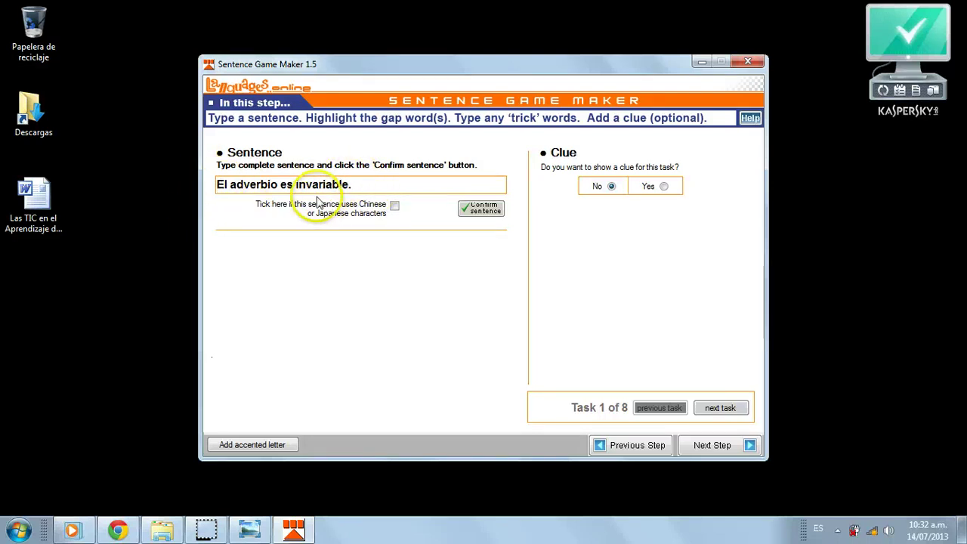
pyautogui.click(488, 214)
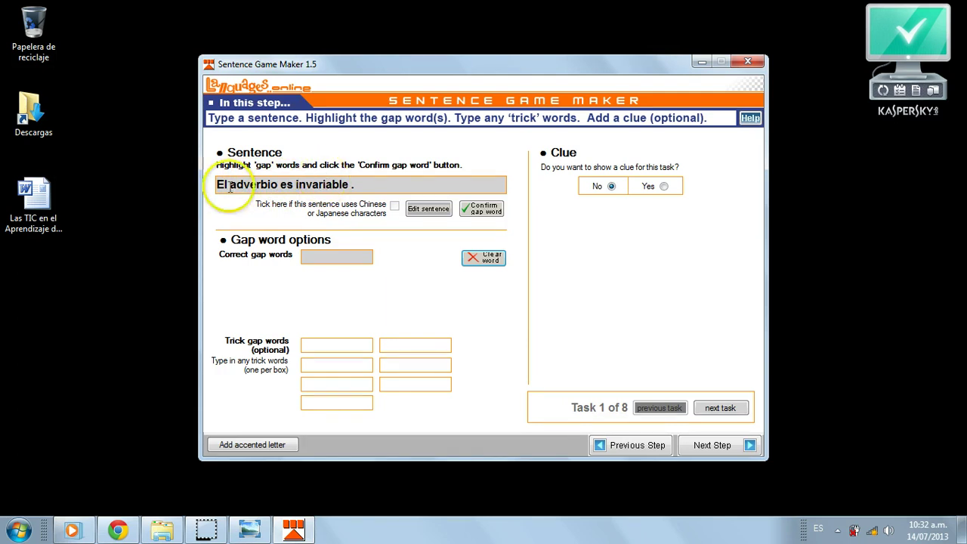
# Step: Set "El", "invariable", "es" and "adverbio" as the gap words of the task 1 sentence
pyautogui.moveTo(227, 185); pyautogui.dragTo(217, 184)
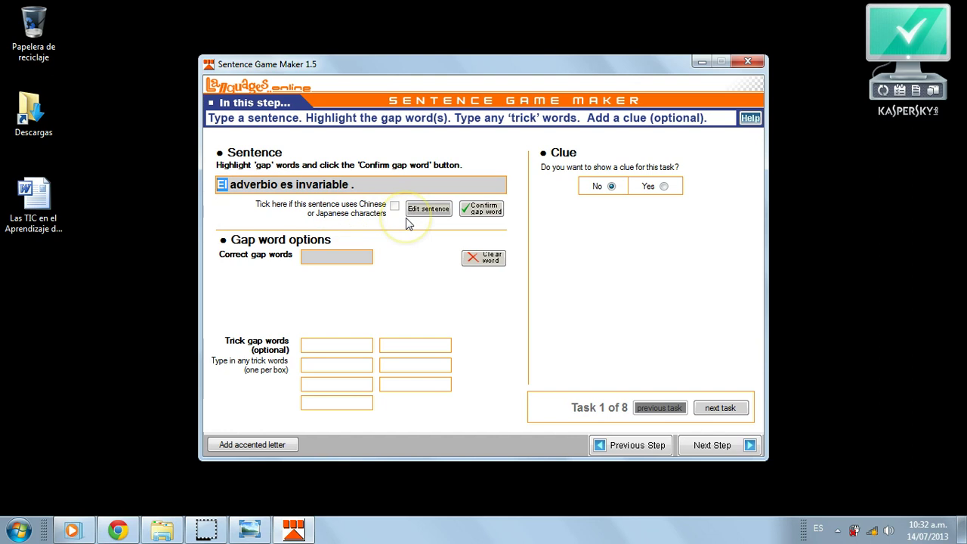
pyautogui.click(484, 210)
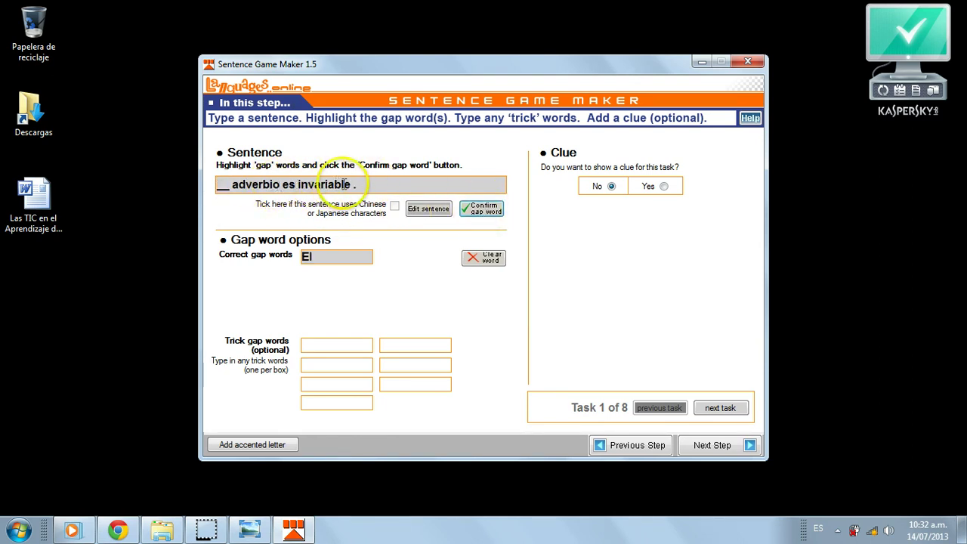
pyautogui.moveTo(352, 185); pyautogui.dragTo(299, 185)
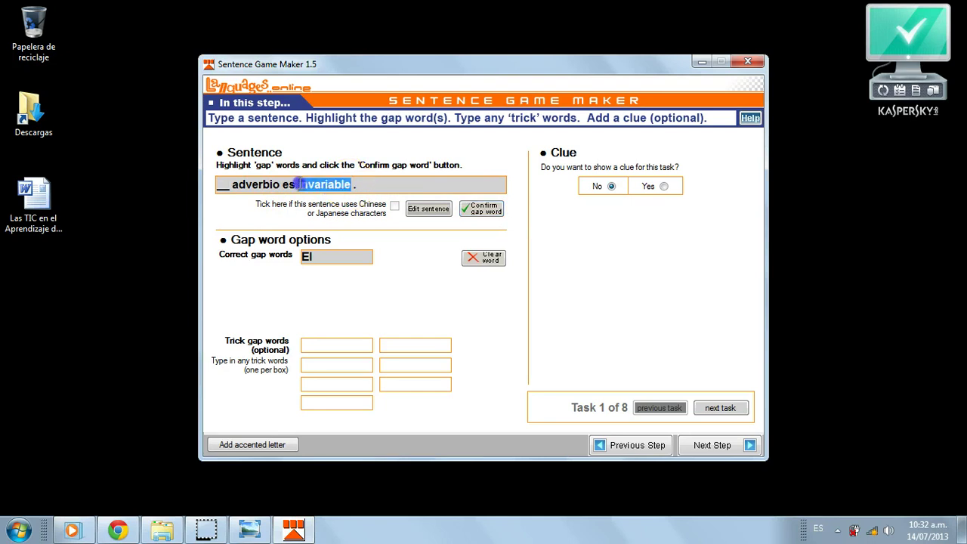
pyautogui.click(482, 209)
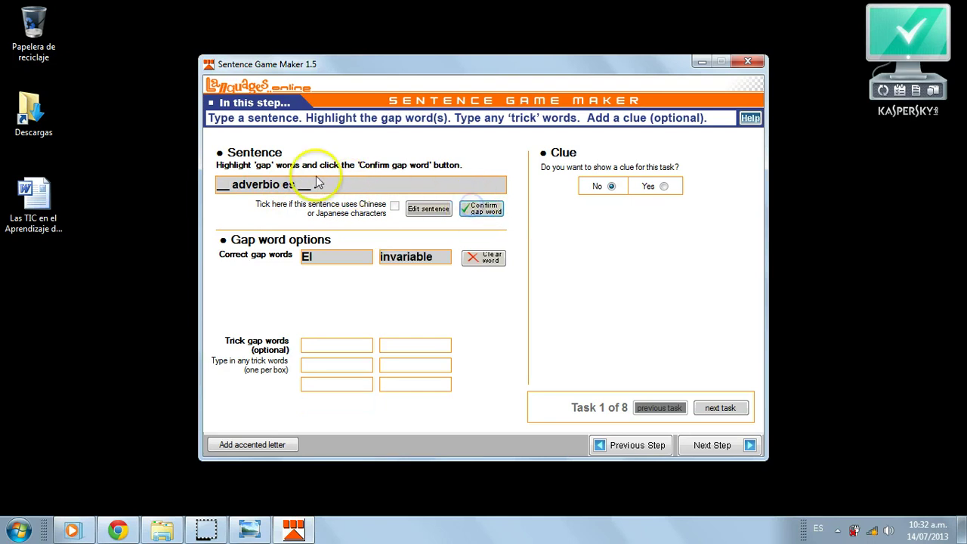
pyautogui.moveTo(283, 184); pyautogui.dragTo(295, 184)
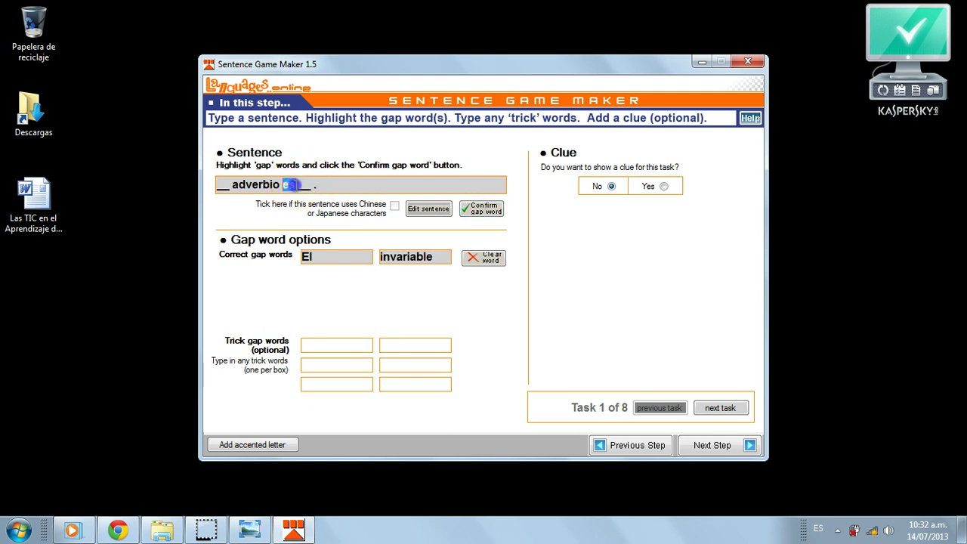
pyautogui.press('Return')
pyautogui.moveTo(281, 184); pyautogui.dragTo(225, 185)
pyautogui.click(485, 210)
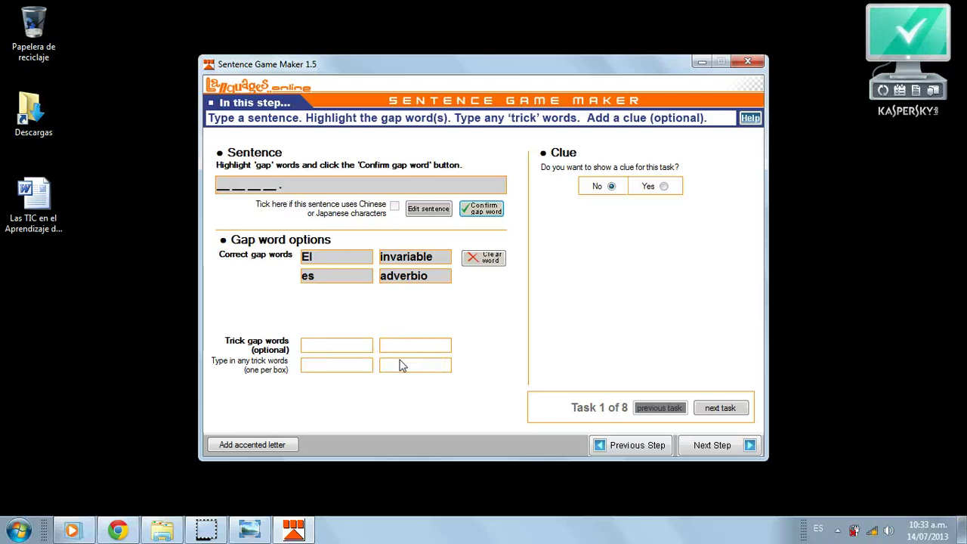
pyautogui.click(480, 317)
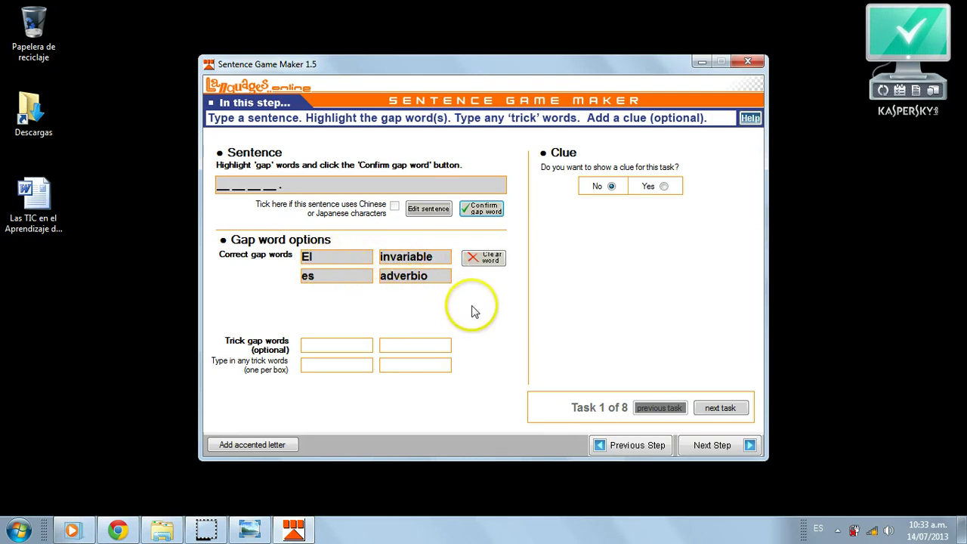
# Step: Enable a picture clue for task 1 and open the image file browser
pyautogui.click(664, 187)
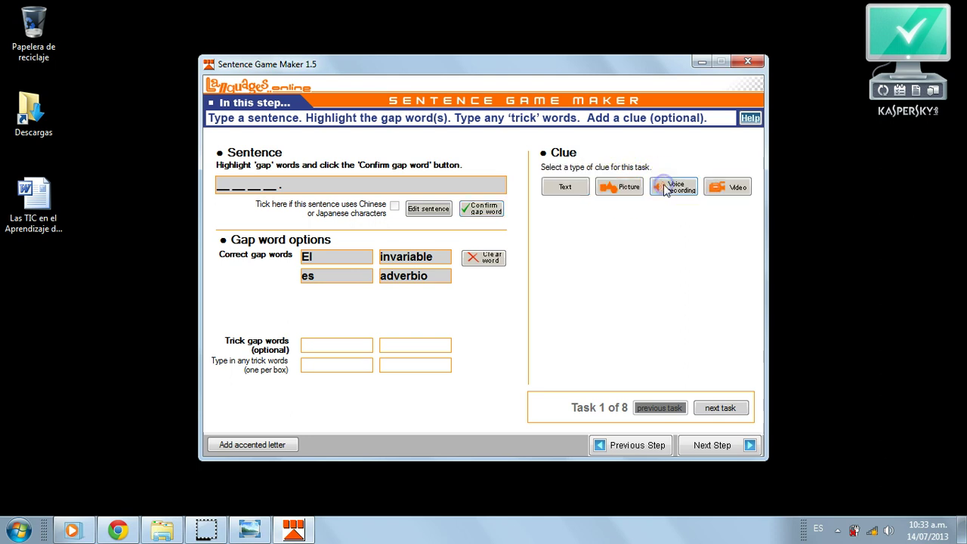
pyautogui.click(624, 188)
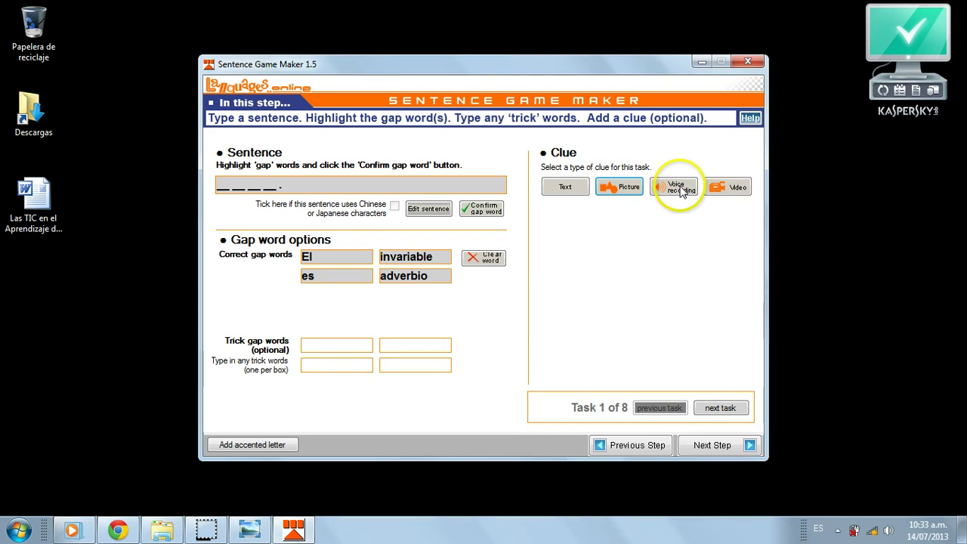
pyautogui.click(615, 188)
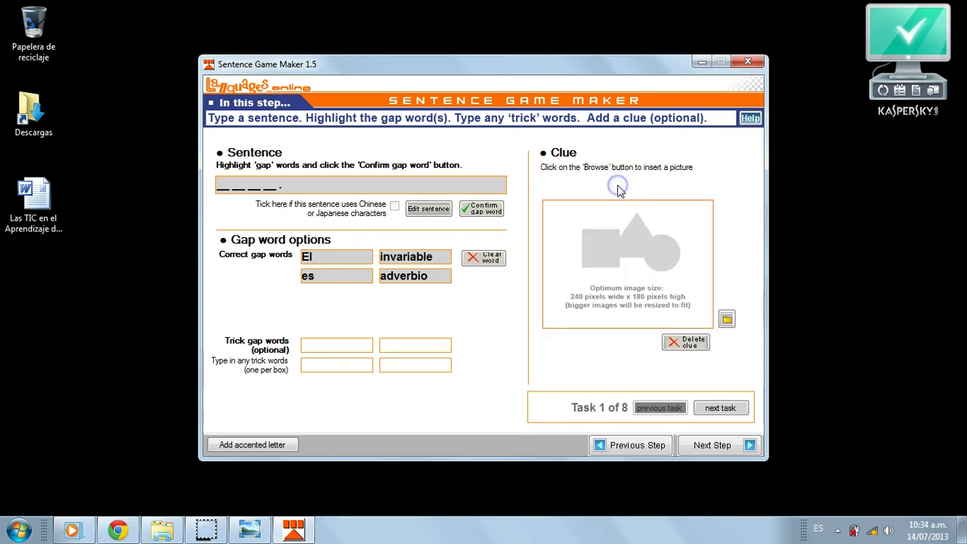
pyautogui.click(726, 320)
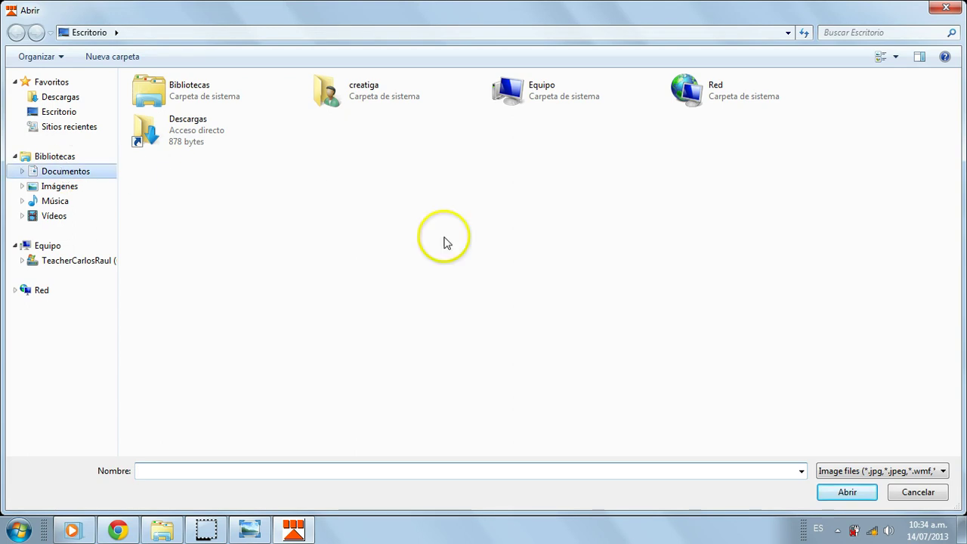
# Step: Insert the image adverbio1 from the El Adverbio folder, inside Edmodo Matters > Juegos Didácticos Digitales Interactivos Mutlimedia in Documentos, as the task 1 clue
pyautogui.click(65, 173)
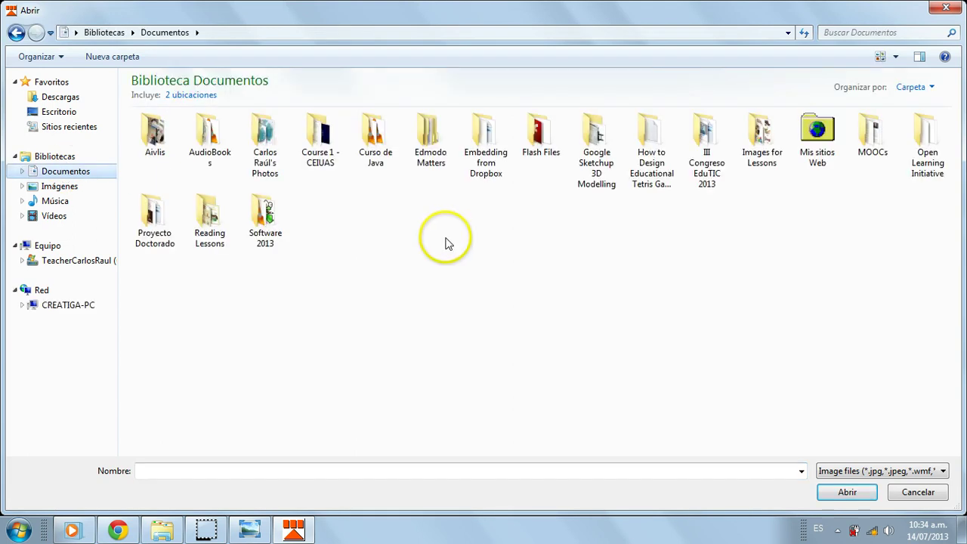
pyautogui.doubleClick(429, 135)
pyautogui.click(401, 271)
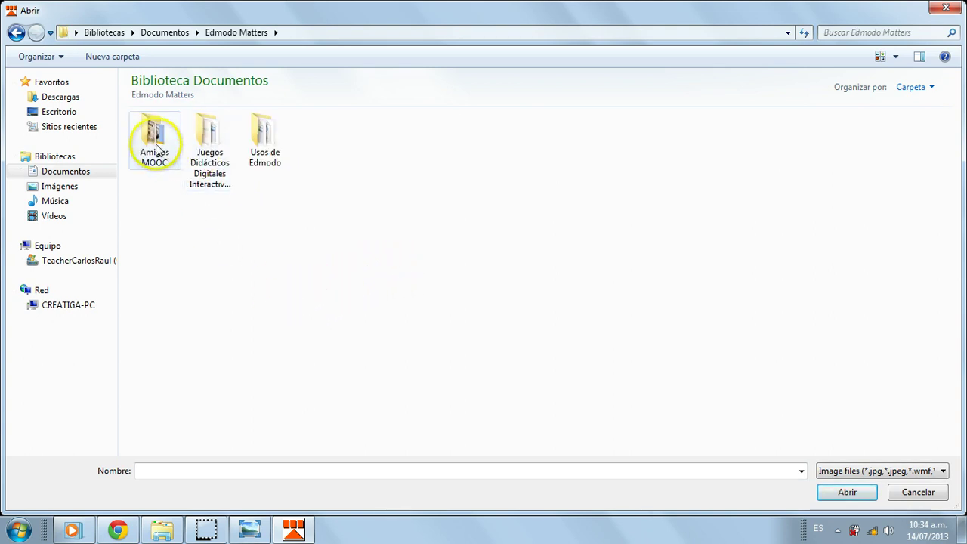
pyautogui.click(204, 132)
pyautogui.doubleClick(204, 132)
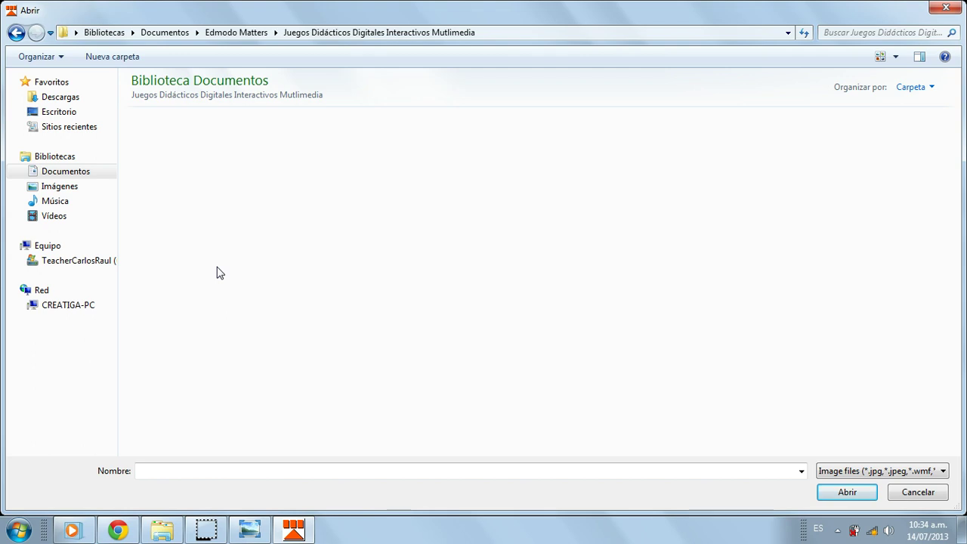
pyautogui.click(208, 288)
pyautogui.click(153, 136)
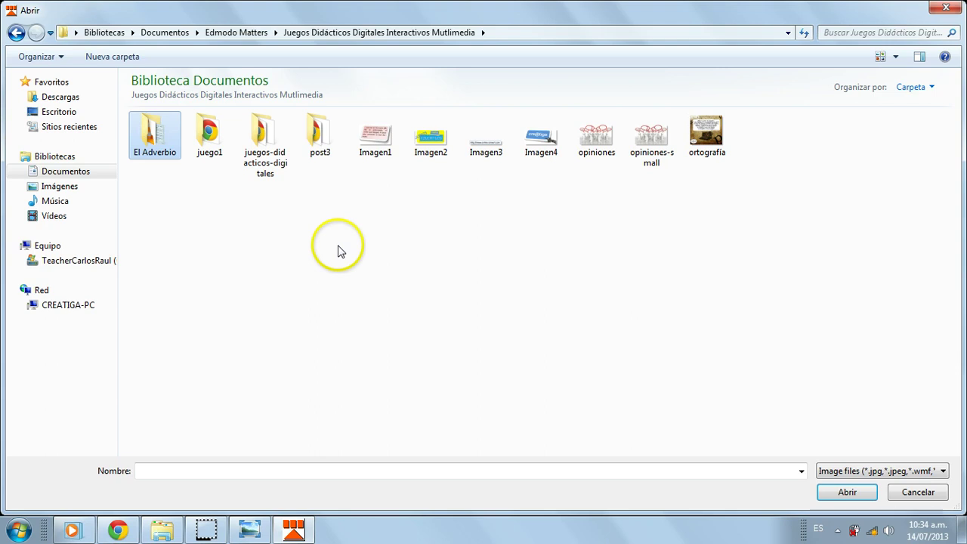
pyautogui.press('Return')
pyautogui.click(154, 136)
pyautogui.click(844, 495)
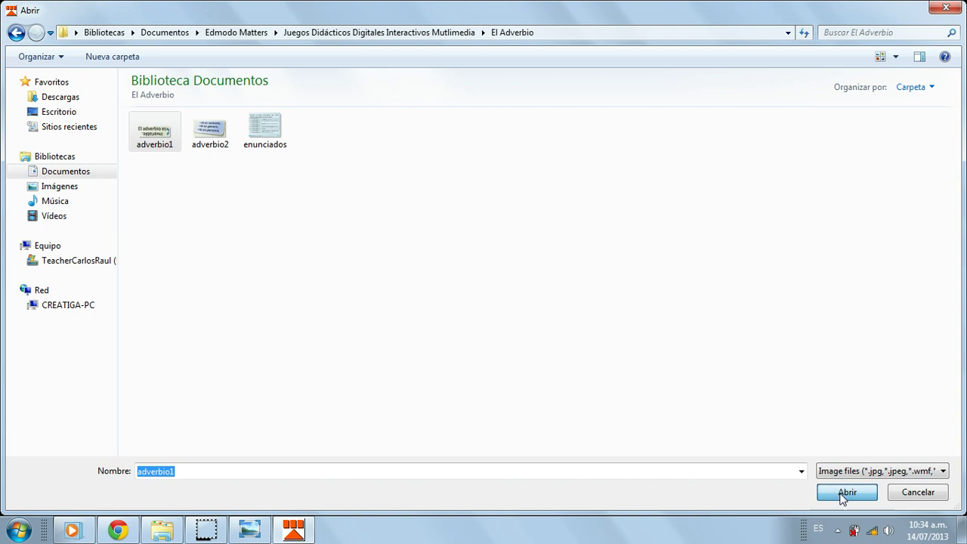
pyautogui.click(511, 356)
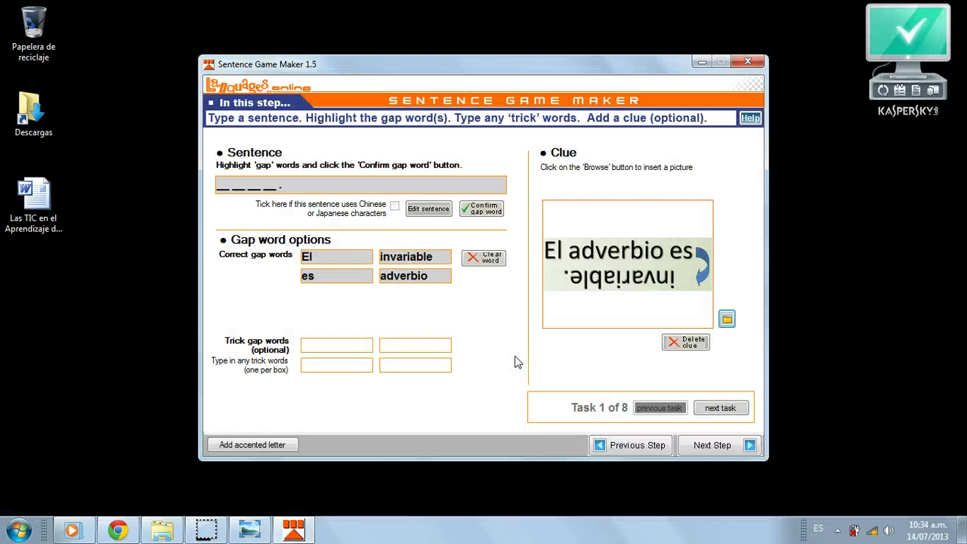
pyautogui.click(548, 291)
pyautogui.click(641, 283)
pyautogui.click(374, 155)
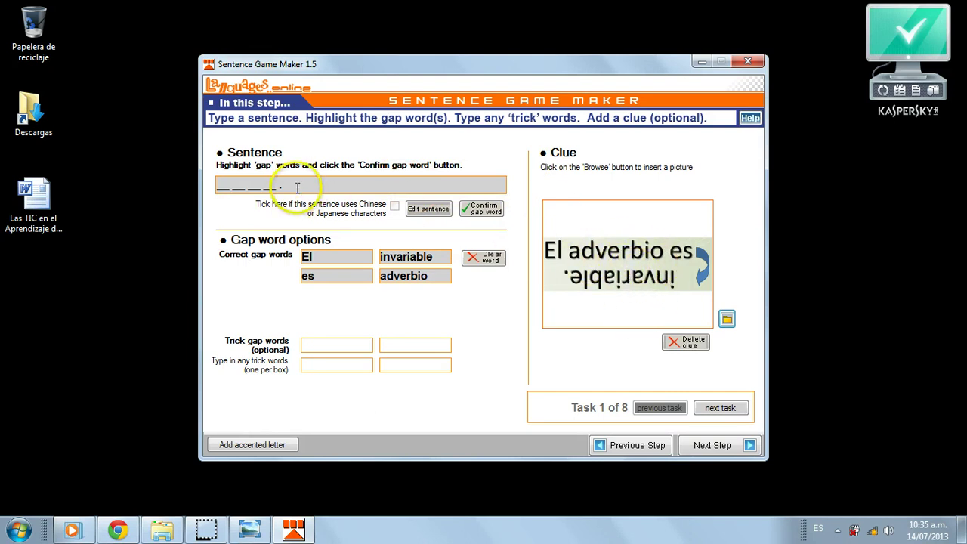
# Step: Move on to task 2 and confirm "El adverbio no sufre cambios." as its sentence
pyautogui.click(733, 413)
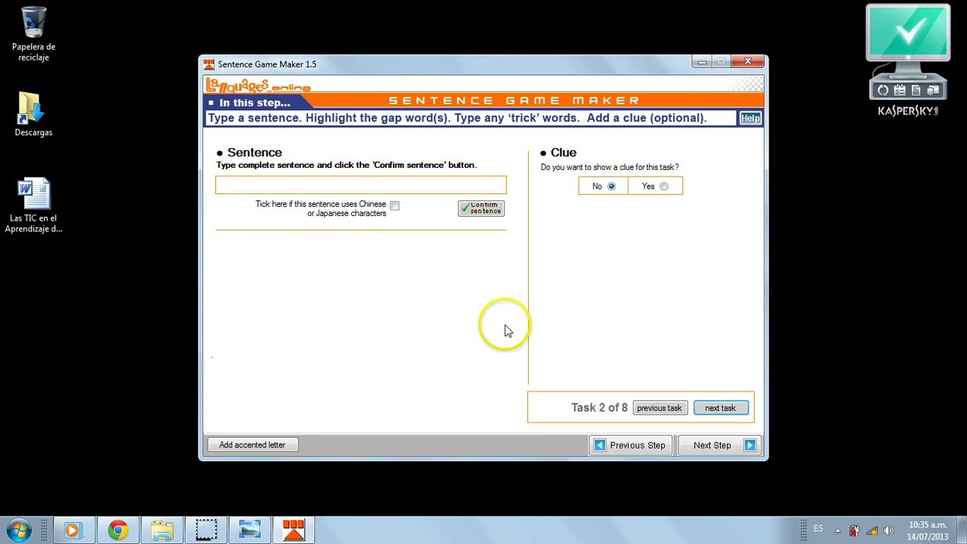
pyautogui.click(245, 185)
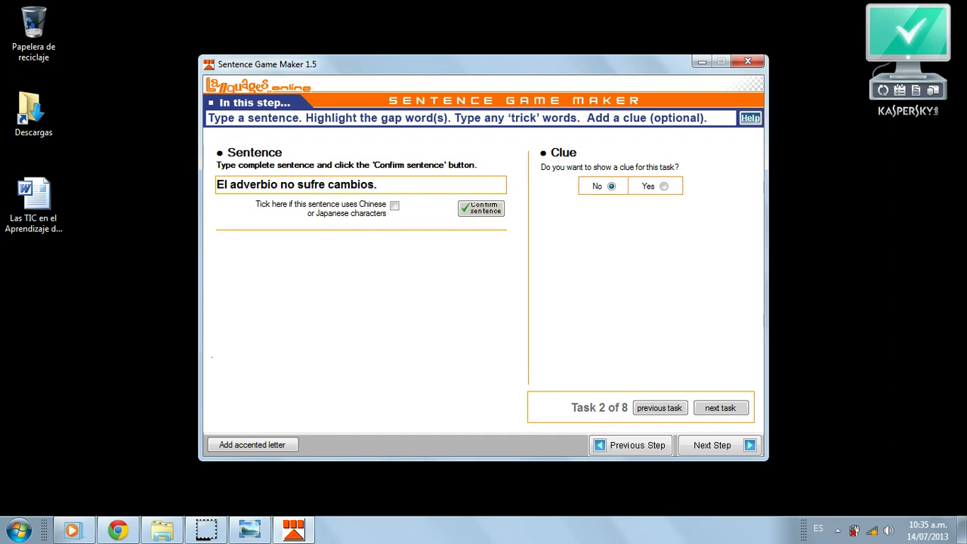
pyautogui.click(234, 206)
pyautogui.click(481, 209)
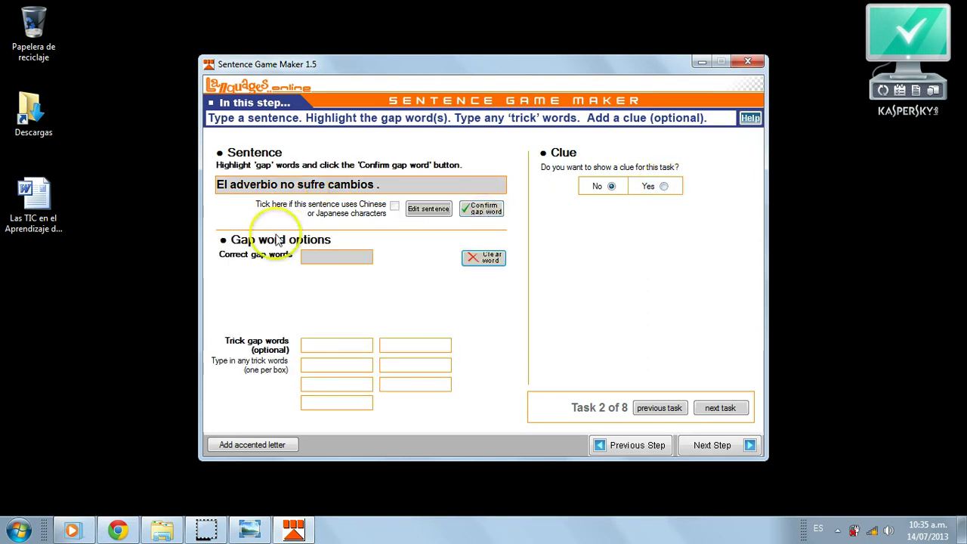
# Step: Set "adverbio" as a gap word of the task 2 sentence
pyautogui.doubleClick(219, 184)
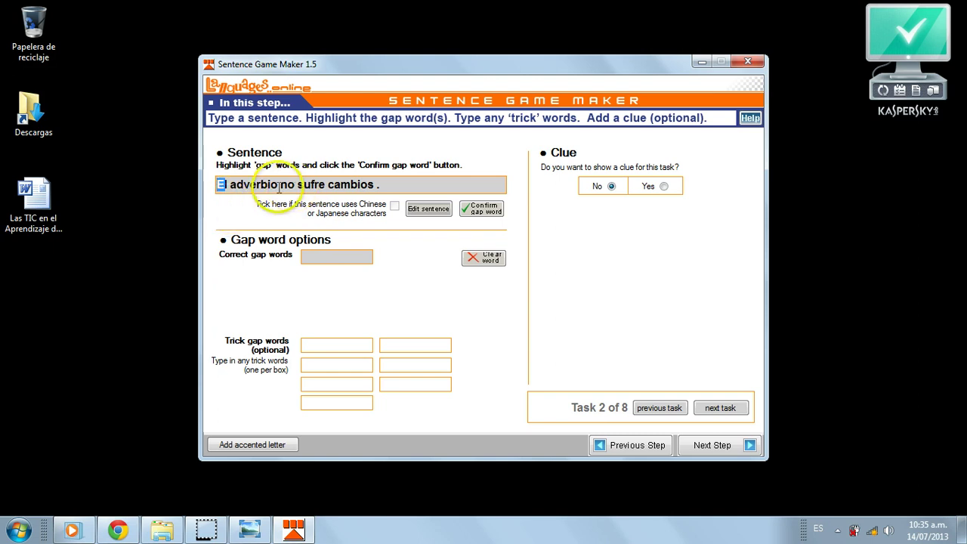
pyautogui.moveTo(278, 184); pyautogui.dragTo(230, 184)
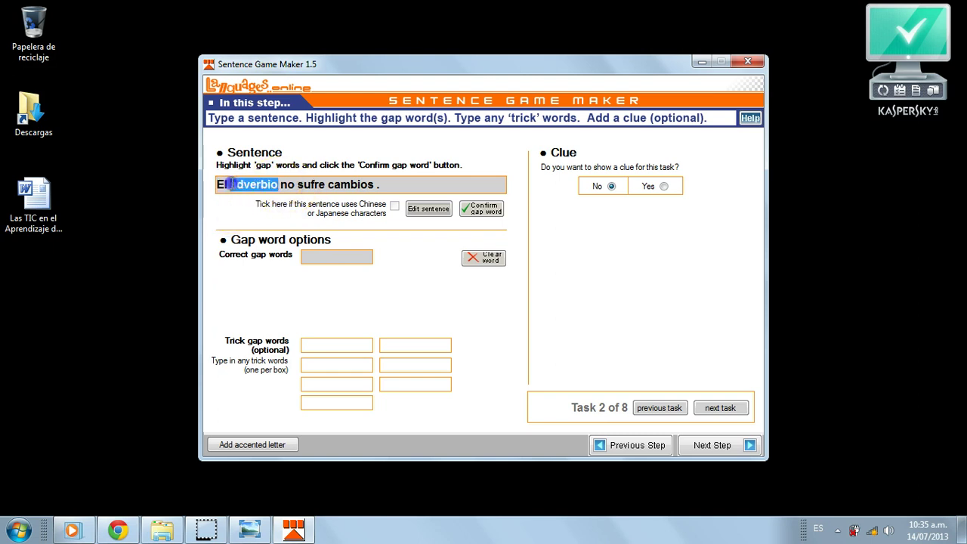
pyautogui.click(477, 209)
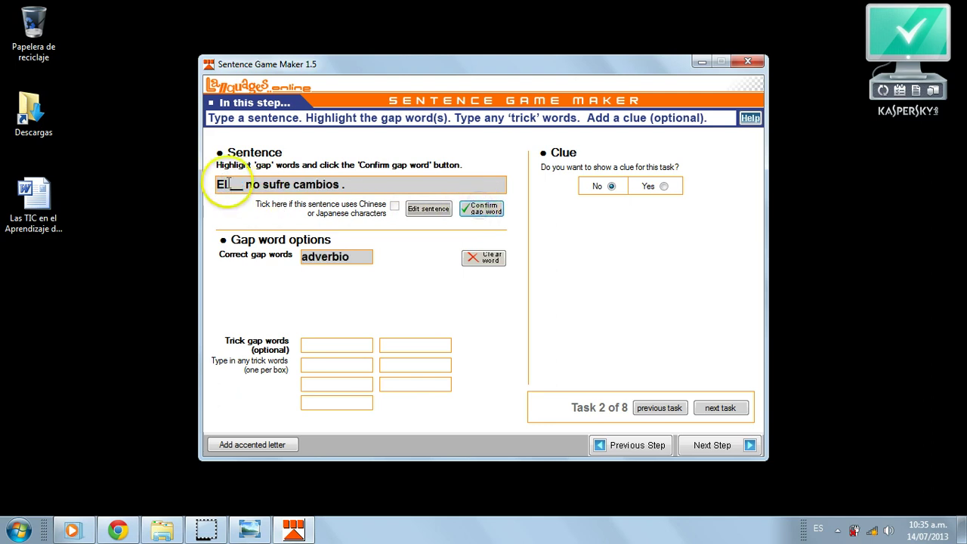
# Step: Set "El", "sufre" and "cambios" as additional gap words of the task 2 sentence
pyautogui.press('Return')
pyautogui.moveTo(293, 185); pyautogui.dragTo(264, 184)
pyautogui.click(482, 209)
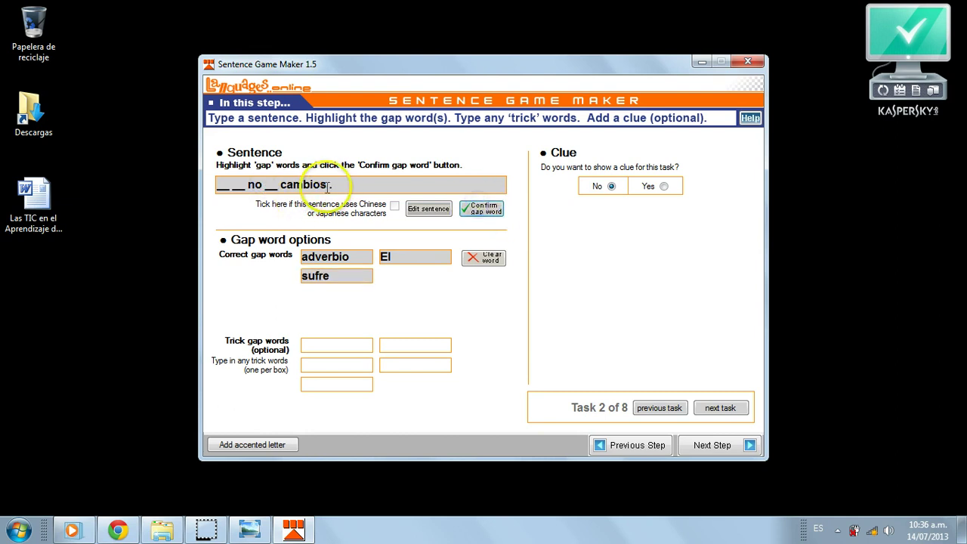
pyautogui.moveTo(325, 184); pyautogui.dragTo(277, 185)
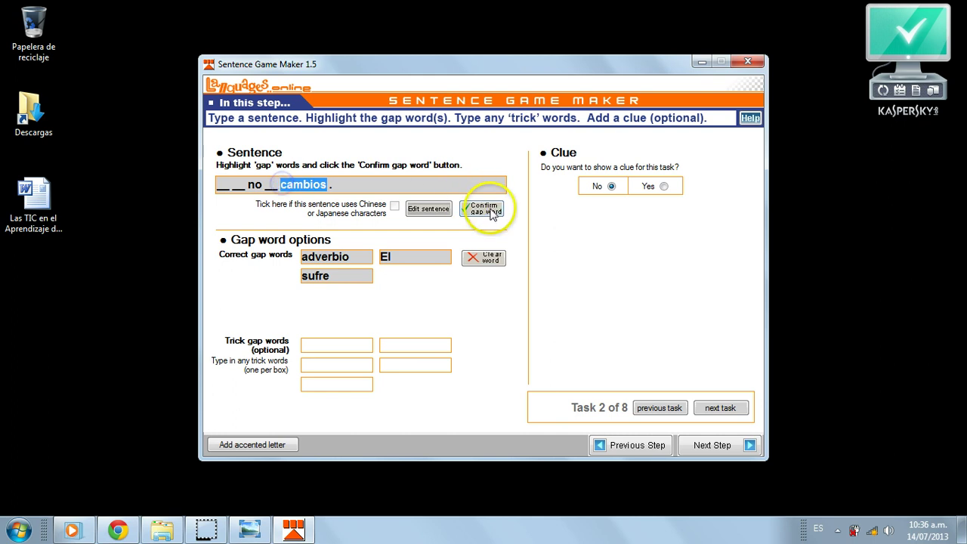
pyautogui.click(481, 209)
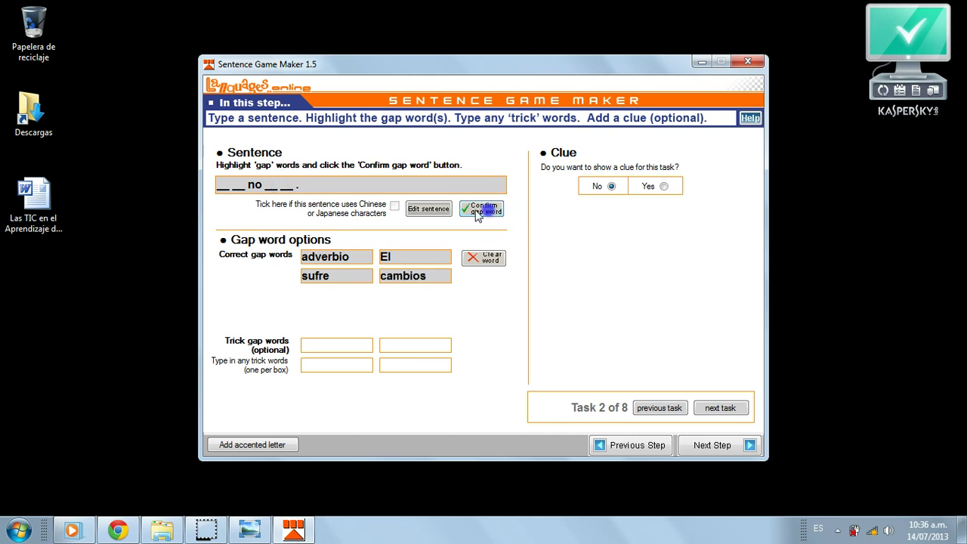
# Step: Enable a picture clue for task 2 and open the image file browser
pyautogui.click(663, 186)
pyautogui.click(620, 188)
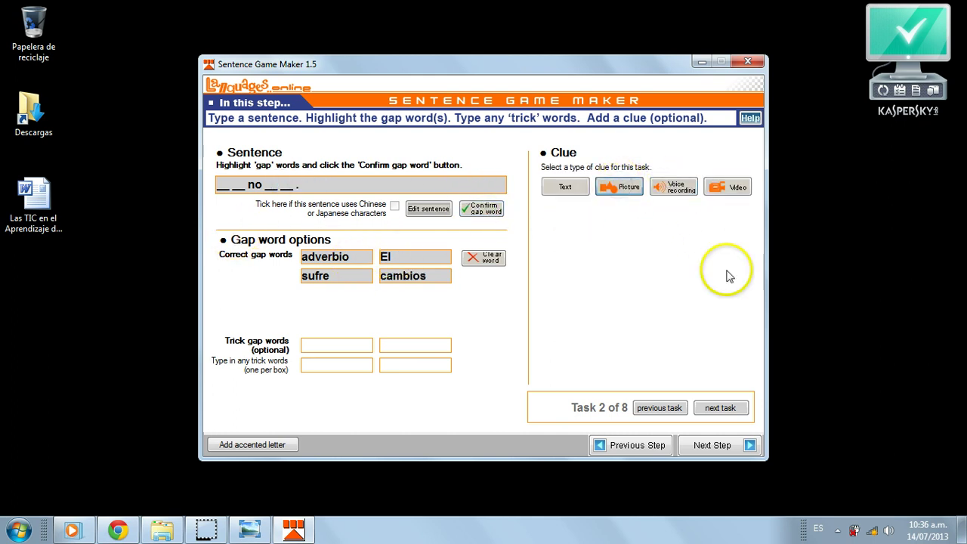
pyautogui.click(726, 319)
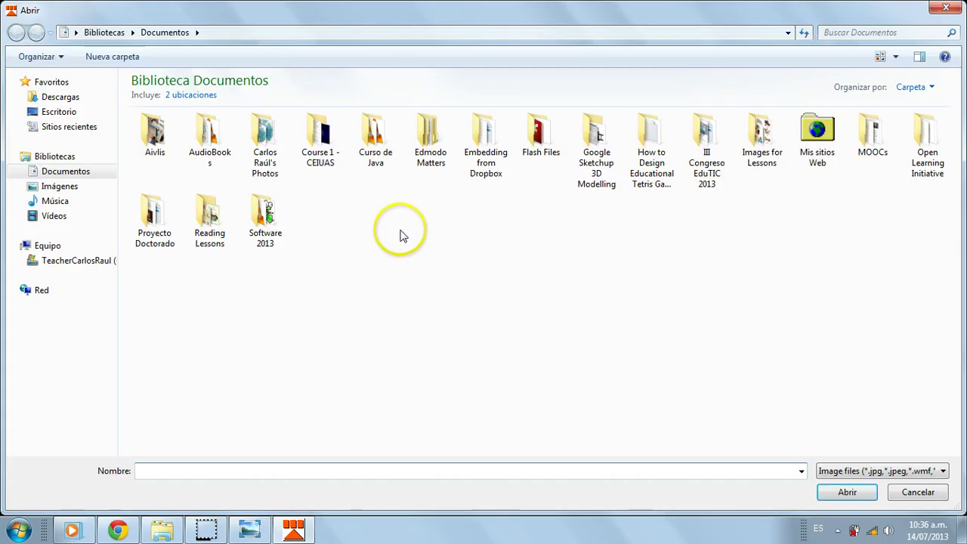
# Step: Insert the image adverbio2 from Documentos > Edmodo Matters > Juegos Didácticos Digitales Interactivos Mutlimedia > El Adverbio as the task 2 clue
pyautogui.click(71, 171)
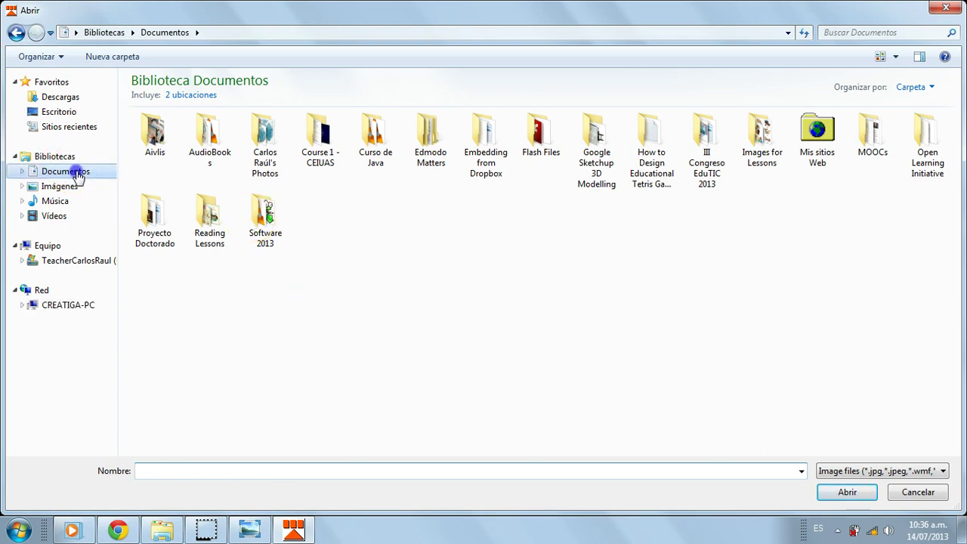
pyautogui.click(425, 135)
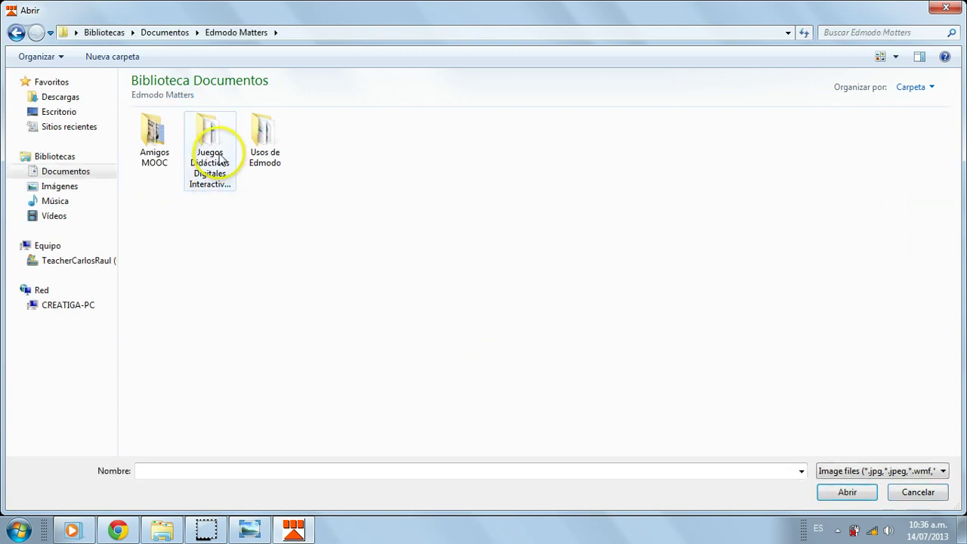
pyautogui.click(214, 137)
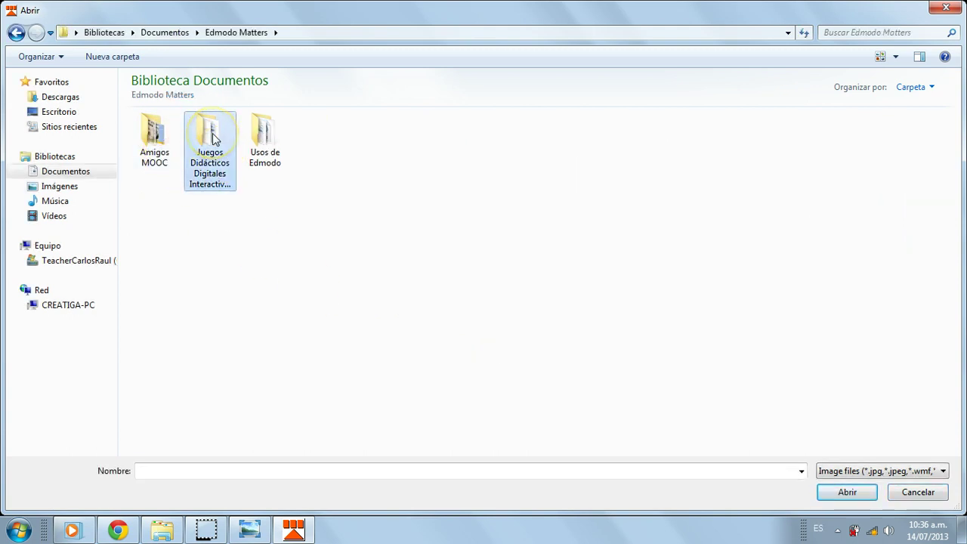
pyautogui.doubleClick(214, 137)
pyautogui.click(144, 140)
pyautogui.click(298, 282)
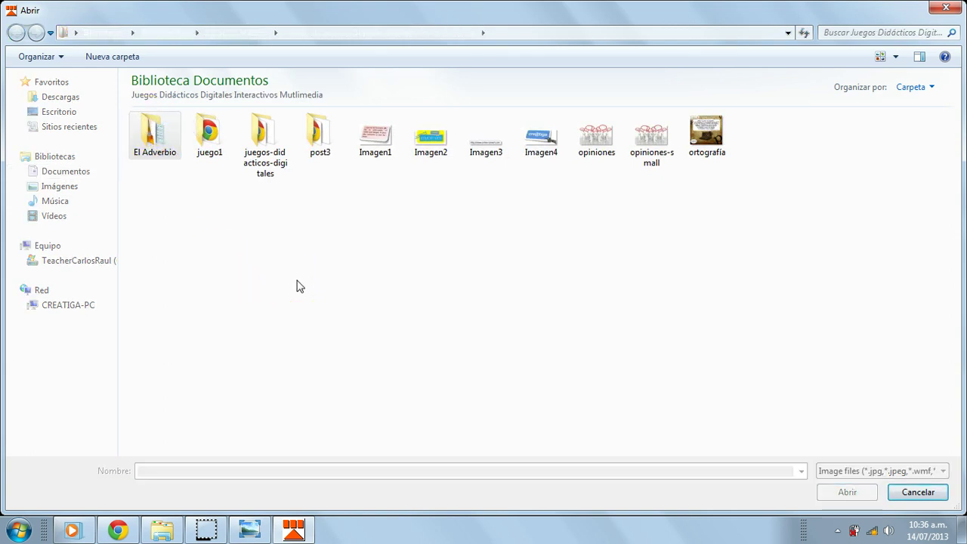
pyautogui.click(297, 287)
pyautogui.click(210, 130)
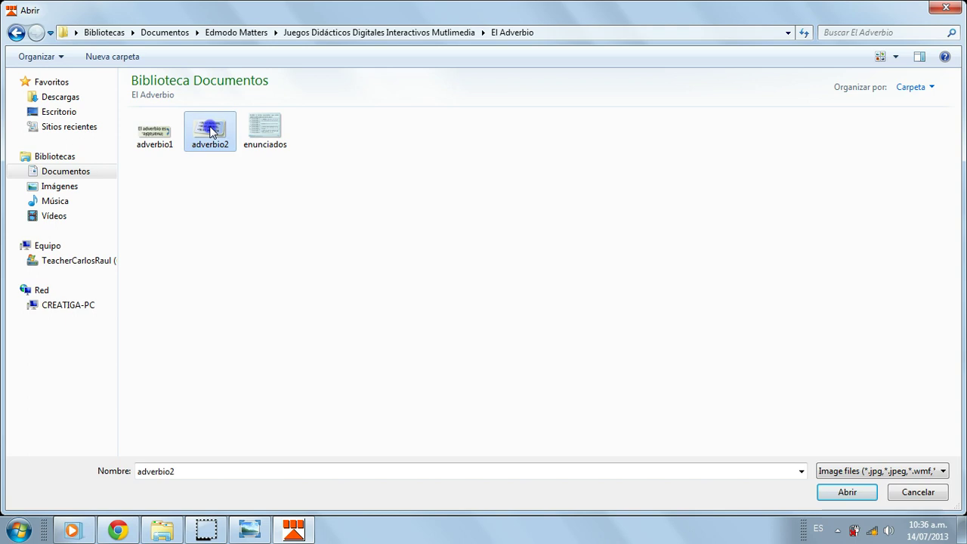
pyautogui.doubleClick(210, 130)
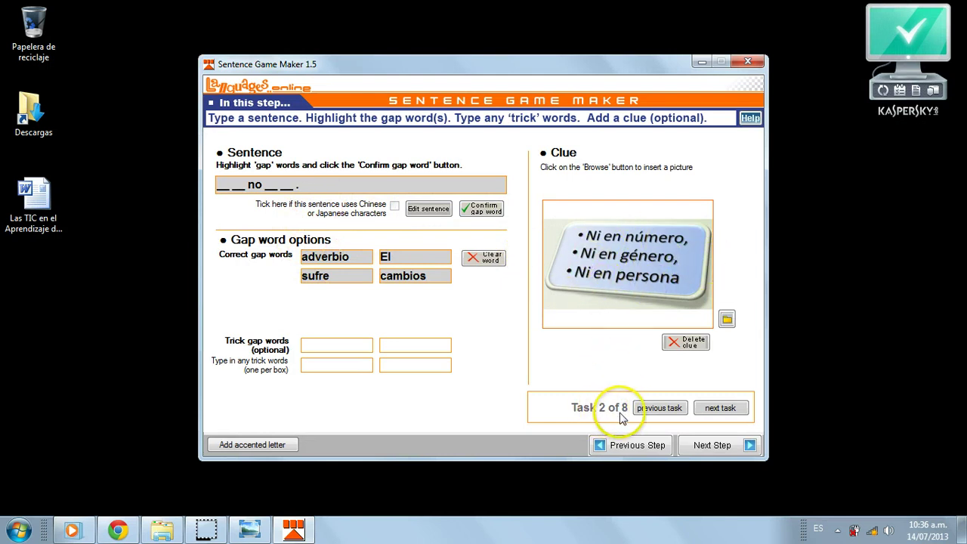
# Step: Move on to task 3 and confirm "El adverbio indica una cualidad abstracta." as its sentence
pyautogui.click(728, 410)
pyautogui.click(411, 185)
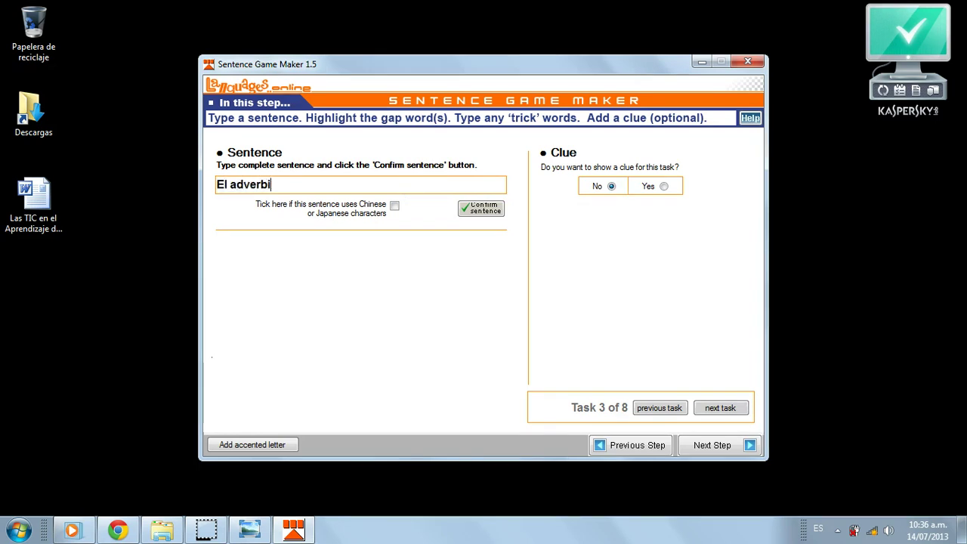
pyautogui.write('El adverbio ')
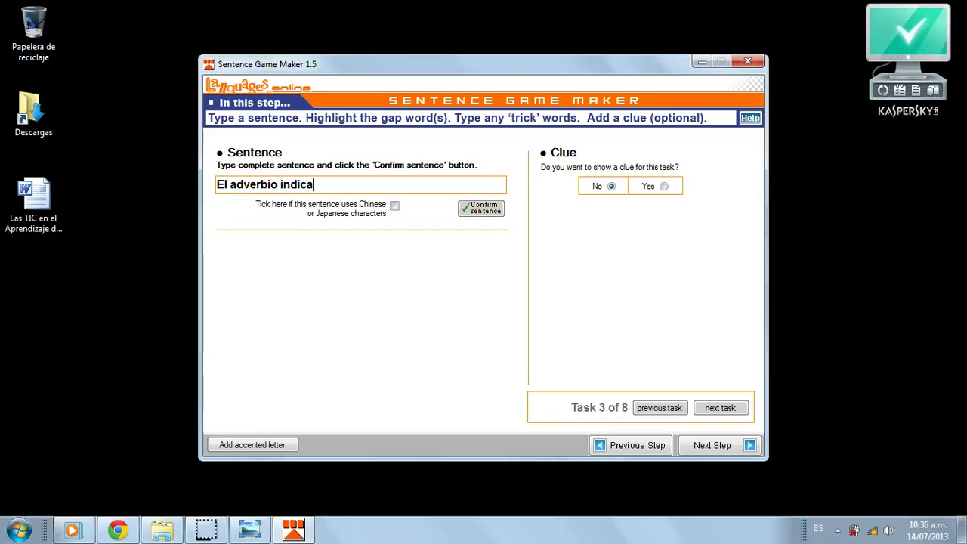
pyautogui.write('indica una cualidad abstracta.')
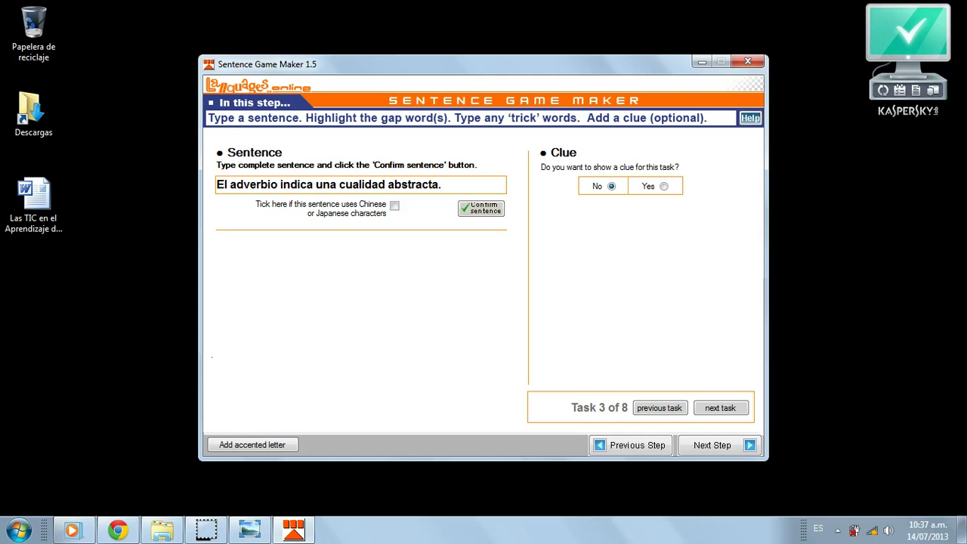
pyautogui.click(484, 209)
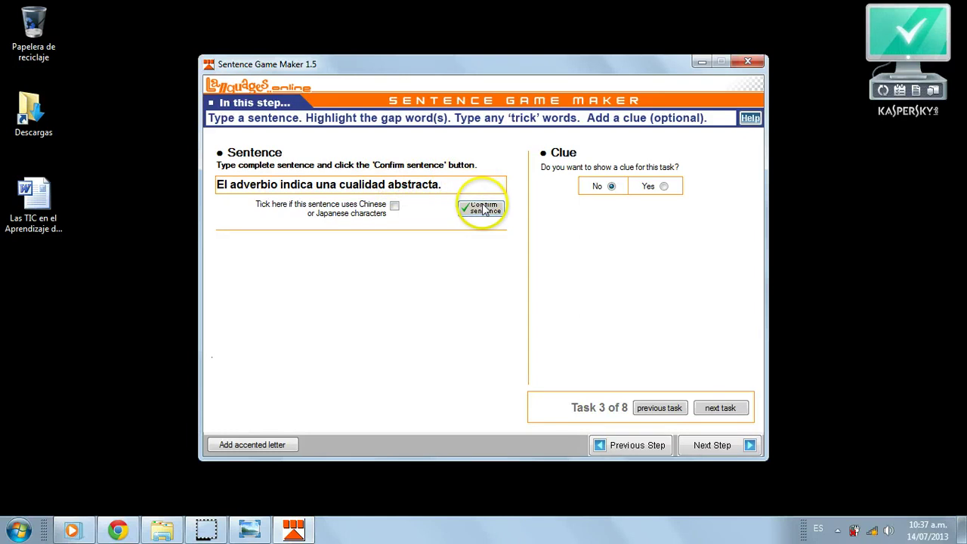
# Step: Set "adverbio", "abstracta", "cualidad" and "indica" as gap words of the task 3 sentence
pyautogui.moveTo(277, 184); pyautogui.dragTo(235, 185)
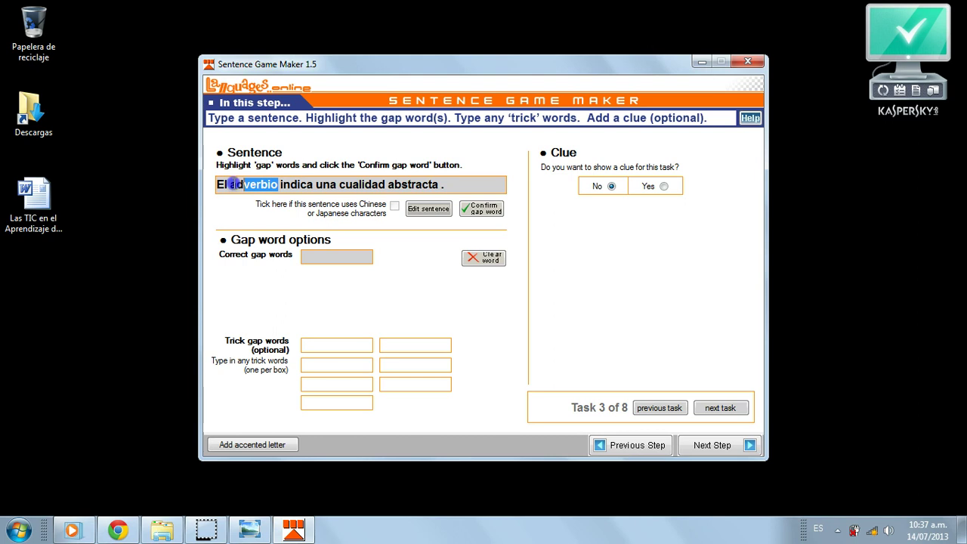
pyautogui.moveTo(235, 184); pyautogui.dragTo(232, 185)
pyautogui.doubleClick(378, 184)
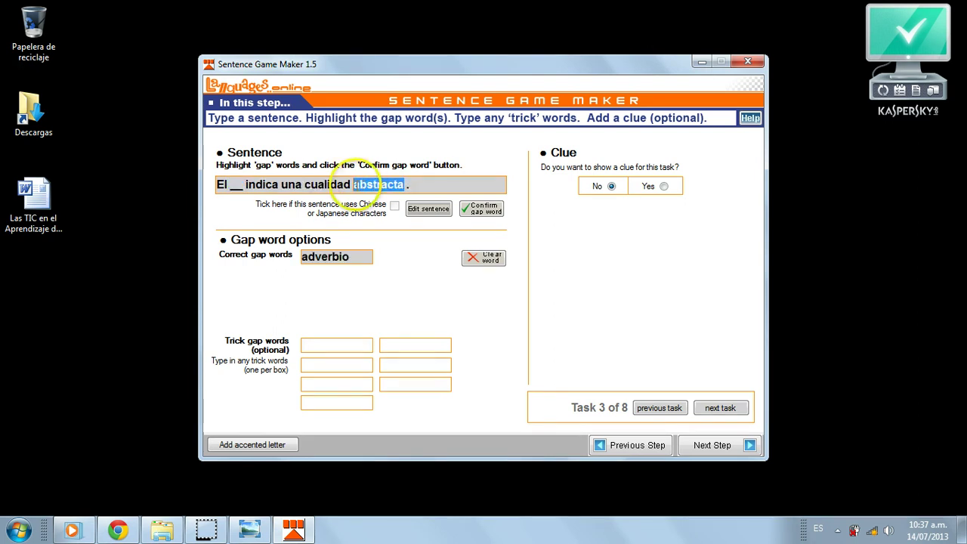
pyautogui.click(485, 211)
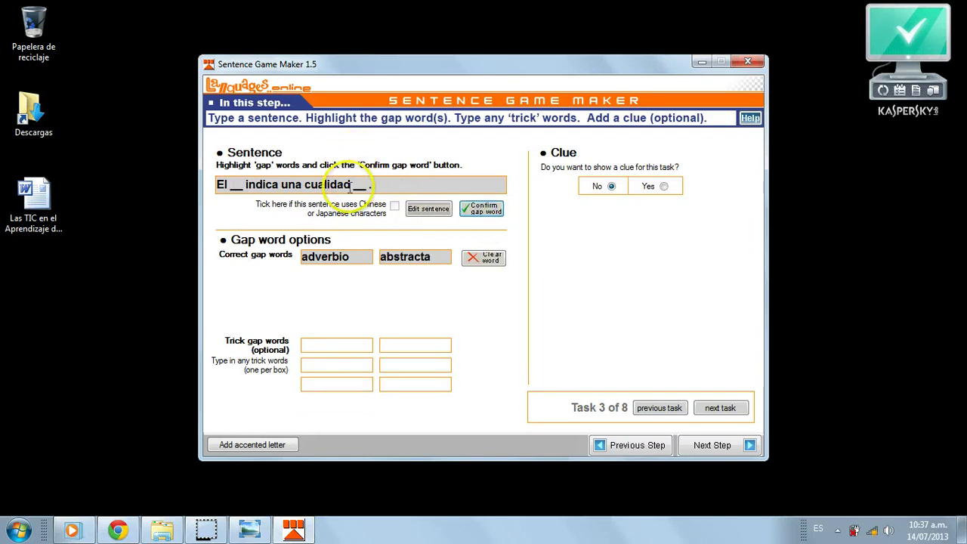
pyautogui.moveTo(350, 184); pyautogui.dragTo(246, 187)
pyautogui.click(482, 209)
pyautogui.click(484, 216)
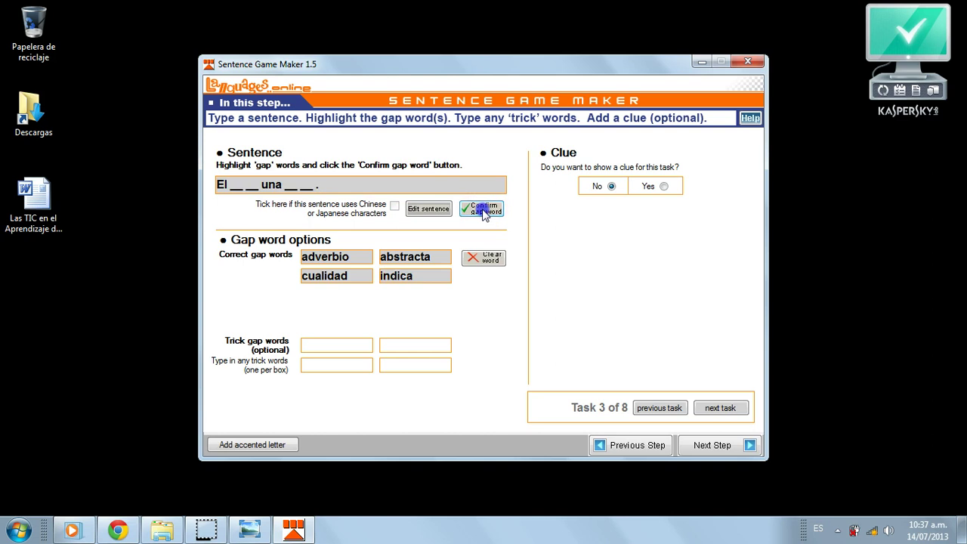
# Step: Enable a voice recording clue for task 3 and attach the sound file adverbio4 from the El Adverbio folder
pyautogui.click(664, 186)
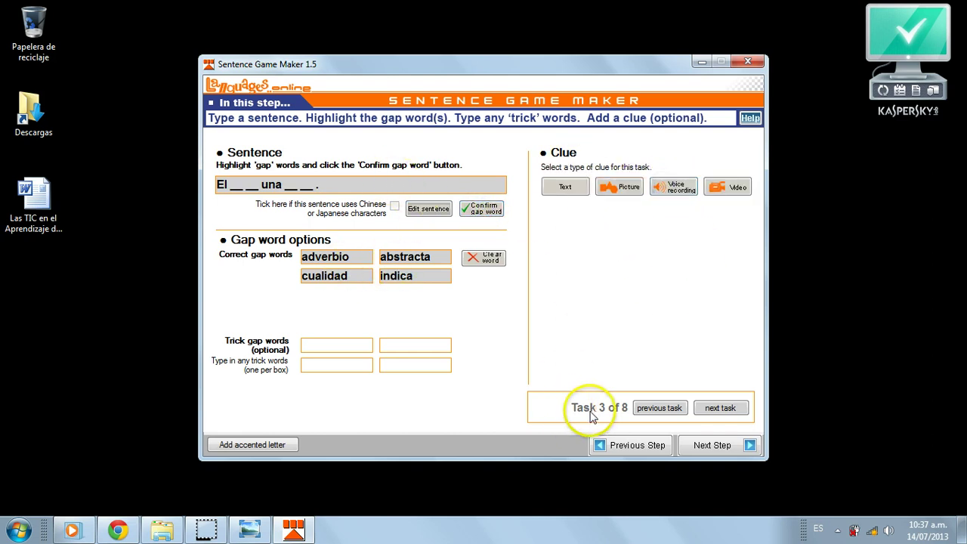
pyautogui.click(251, 530)
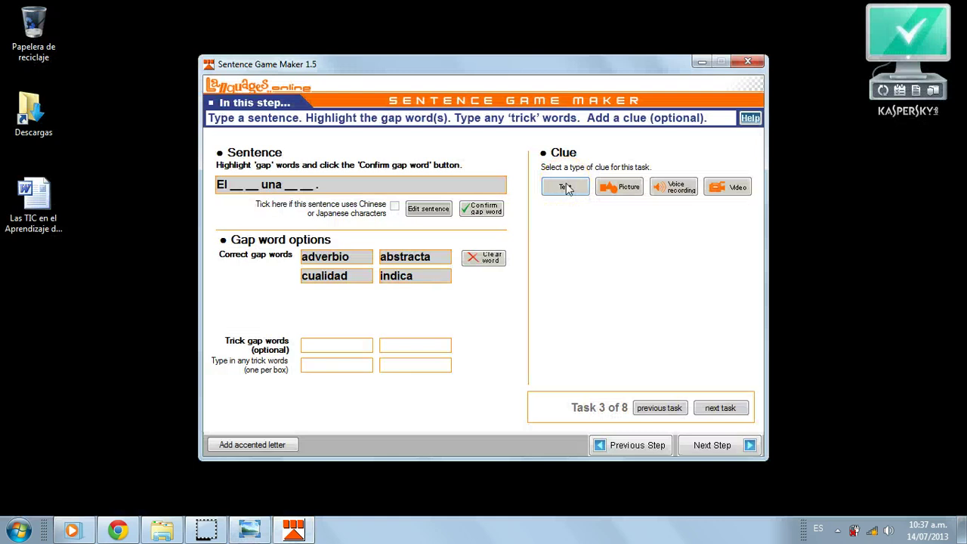
pyautogui.click(566, 186)
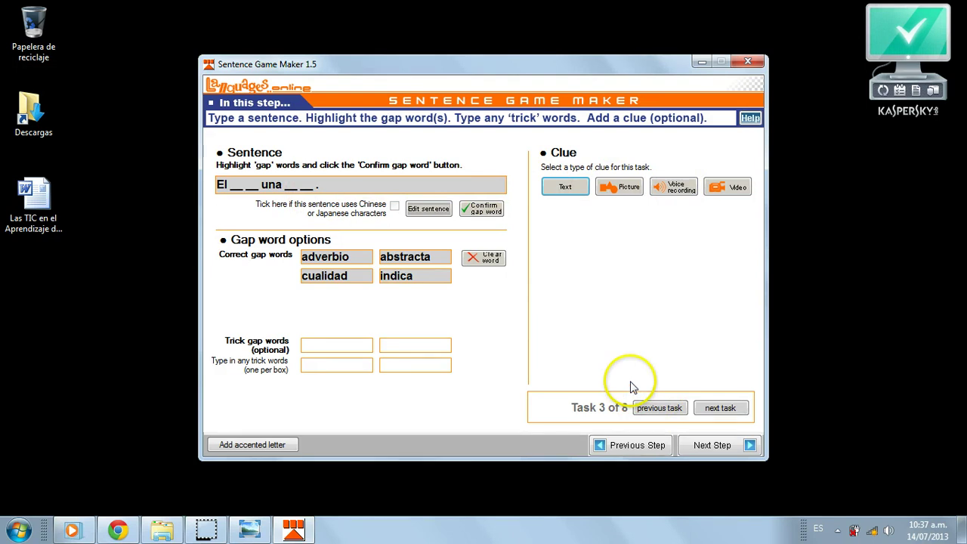
pyautogui.click(674, 186)
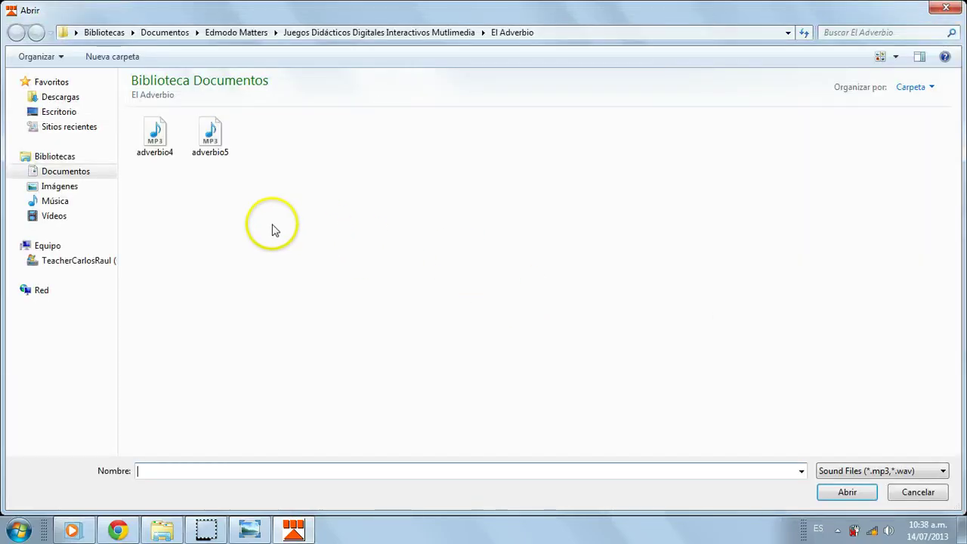
pyautogui.doubleClick(153, 140)
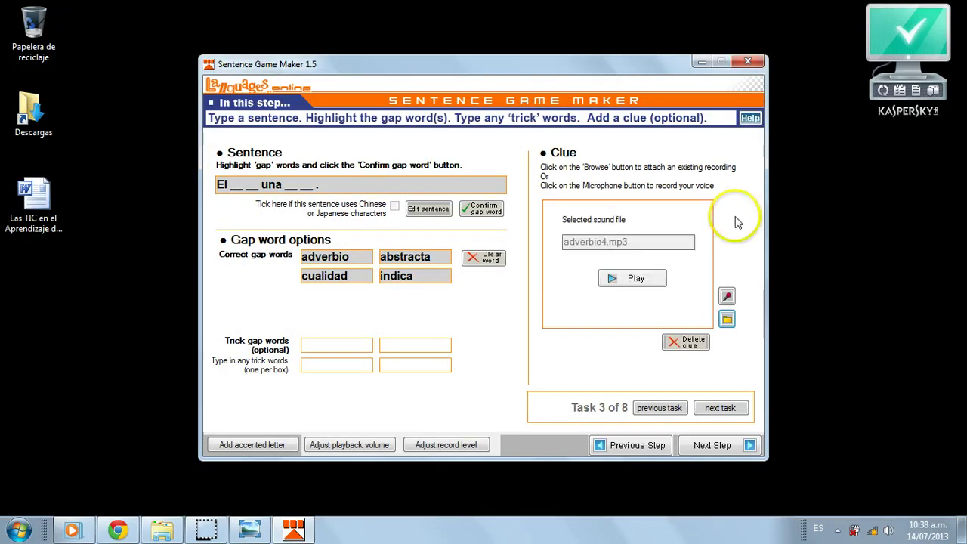
# Step: Play the attached adverbio4.mp3 recording to check the task 3 clue
pyautogui.click(620, 278)
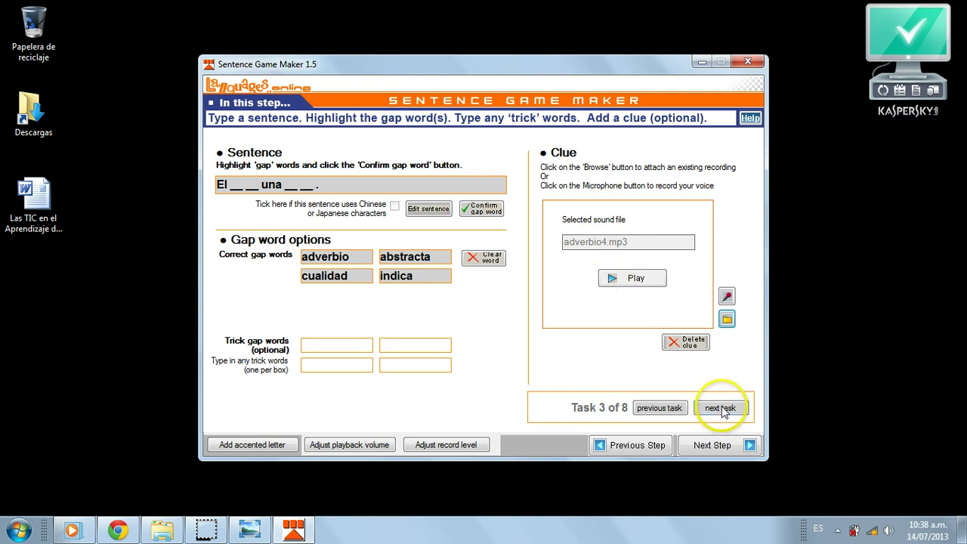
pyautogui.click(612, 279)
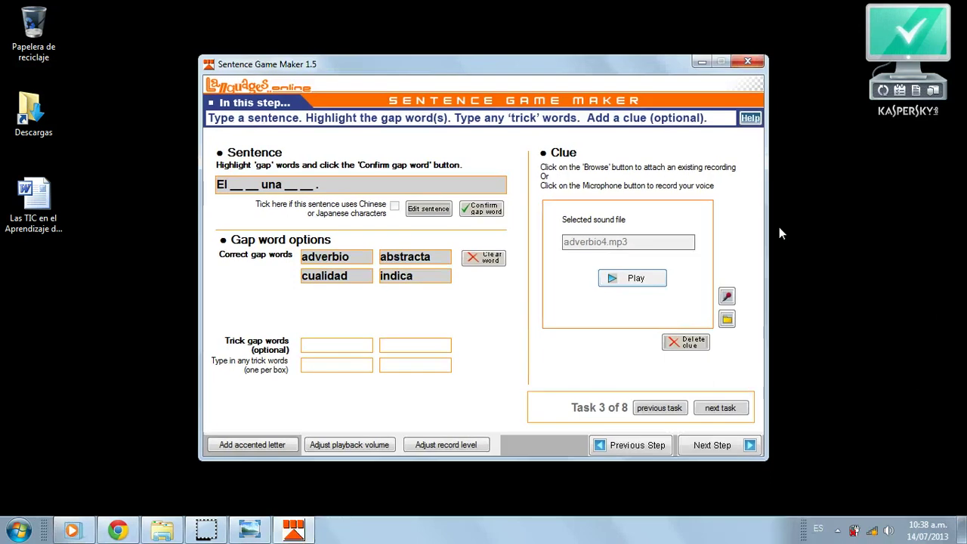
pyautogui.click(611, 278)
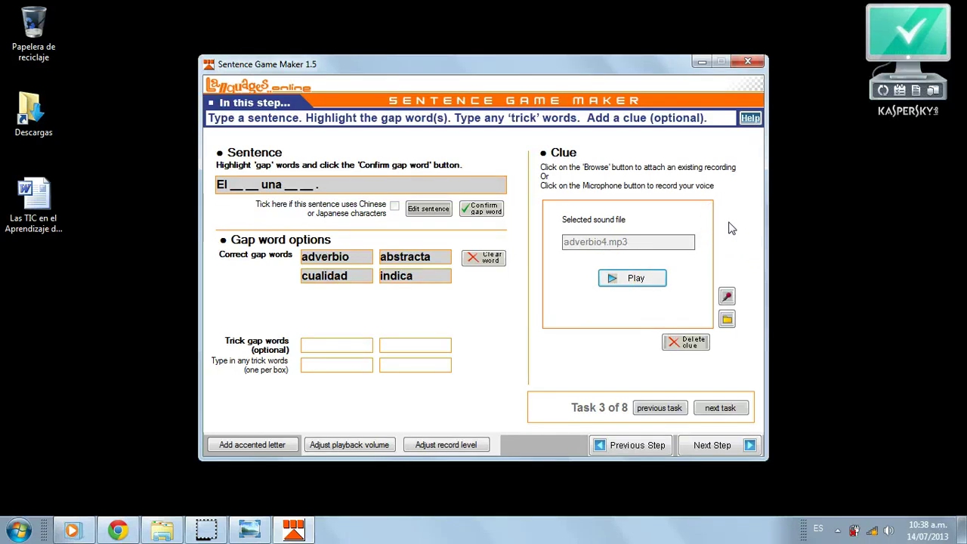
pyautogui.click(610, 278)
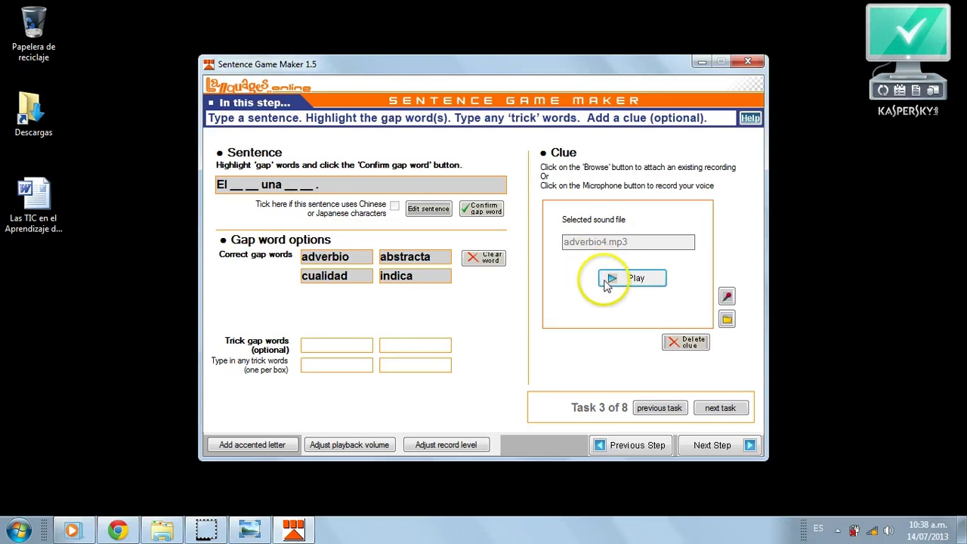
# Step: Move on to task 4 and confirm "Los adverbios se dividen en dos grupos." as its sentence
pyautogui.click(717, 408)
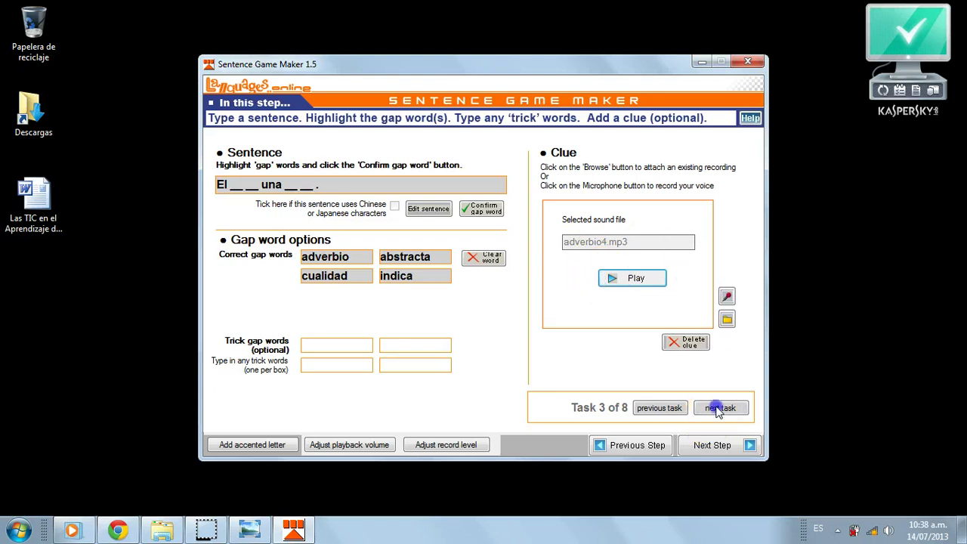
pyautogui.click(325, 183)
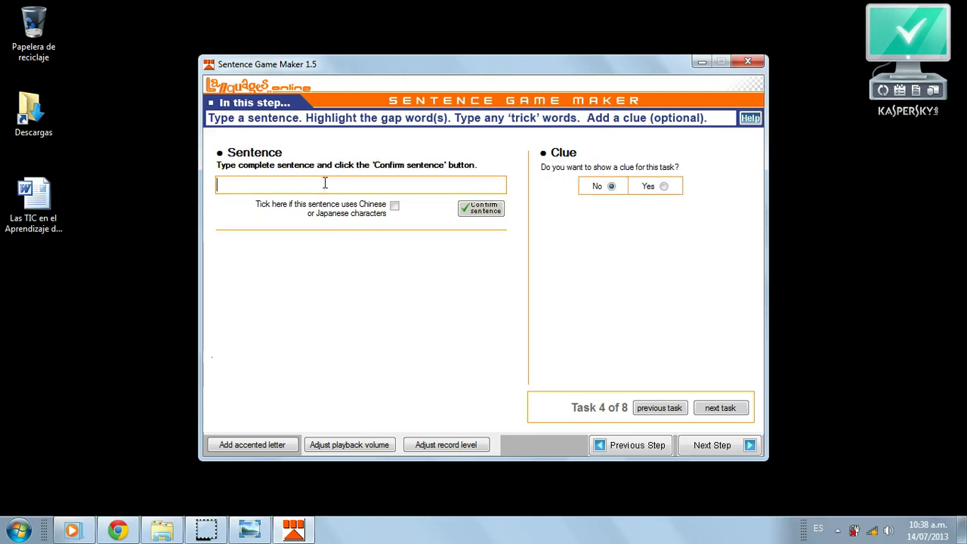
pyautogui.write('Los adverb')
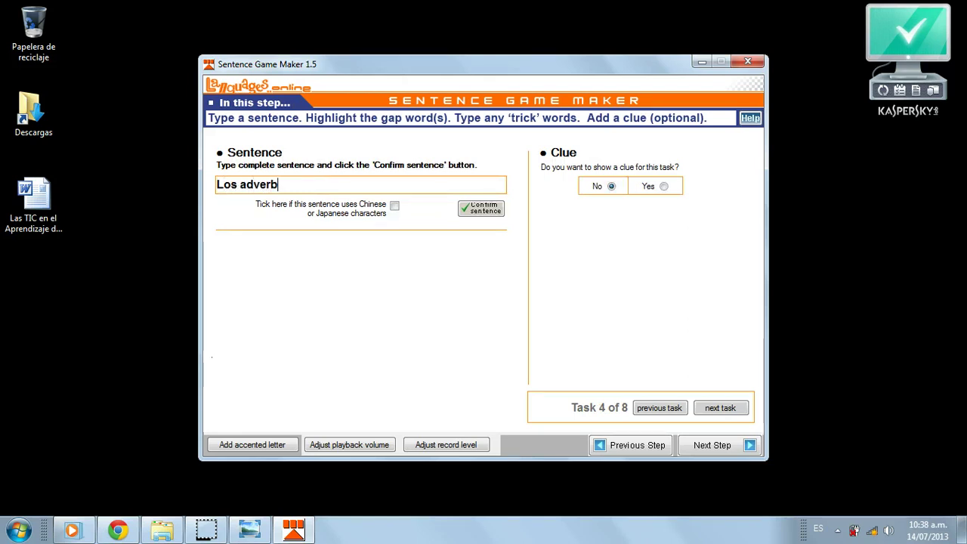
pyautogui.write('ios se dividen en dos grupos.')
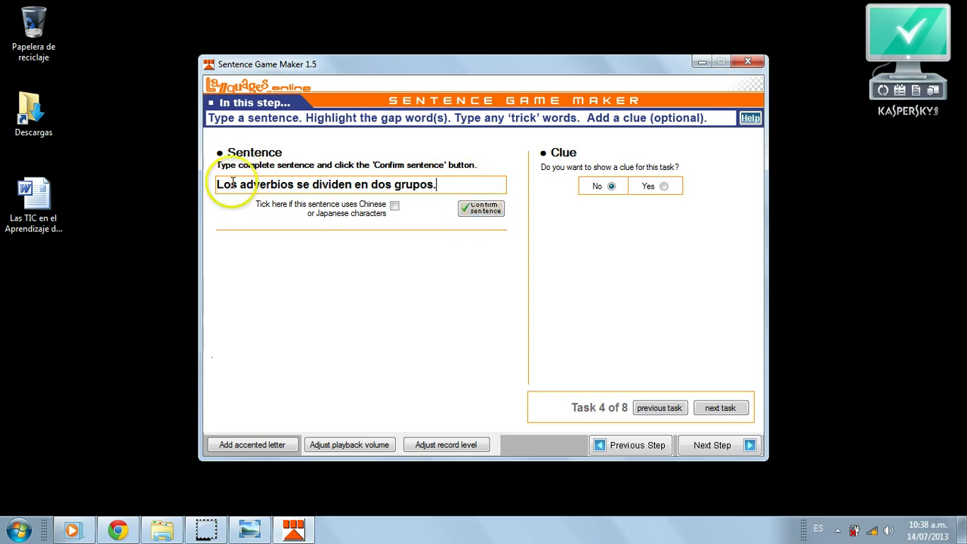
pyautogui.click(482, 209)
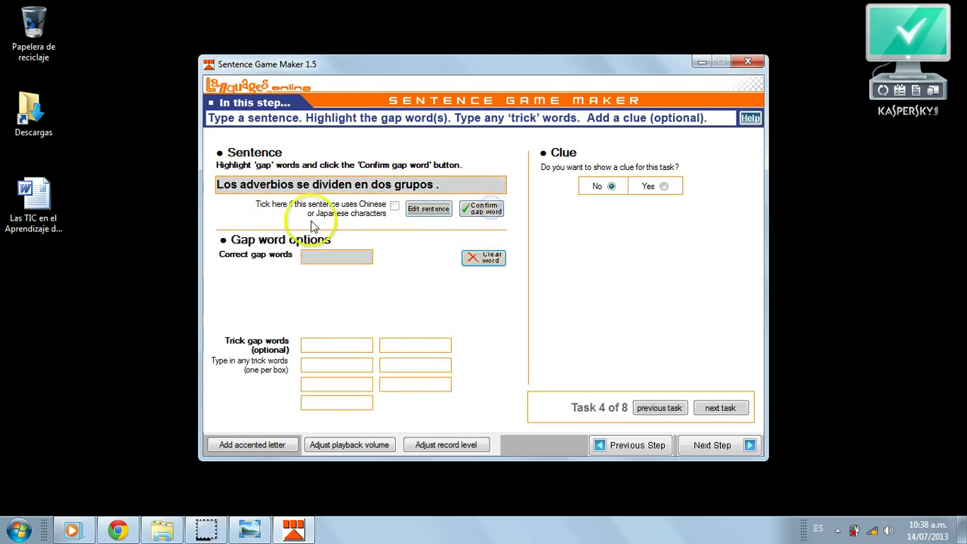
# Step: Set "adverbios", "grupos", "dividen" and "dos" as gap words of the task 4 sentence
pyautogui.doubleClick(291, 184)
pyautogui.moveTo(394, 184); pyautogui.dragTo(273, 184)
pyautogui.click(505, 211)
pyautogui.click(483, 209)
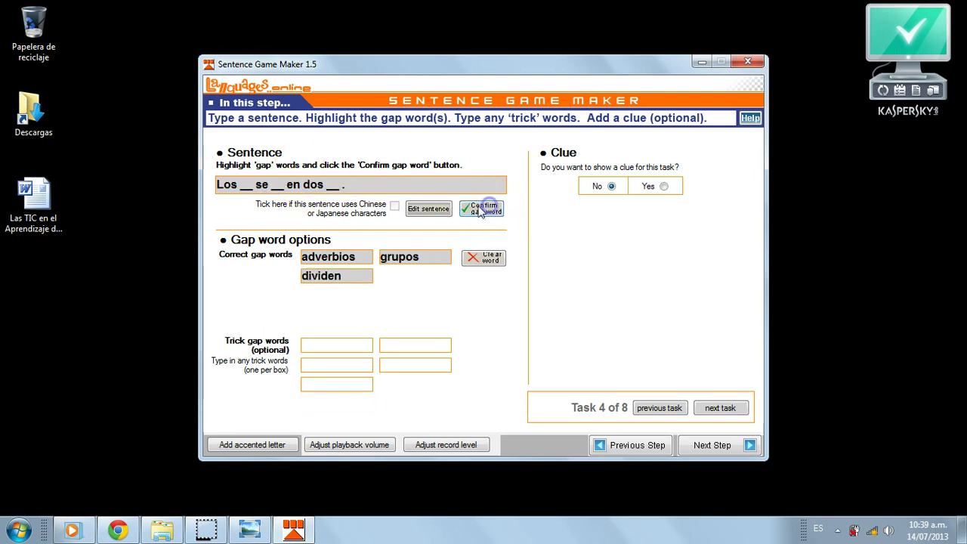
pyautogui.moveTo(325, 183); pyautogui.dragTo(302, 183)
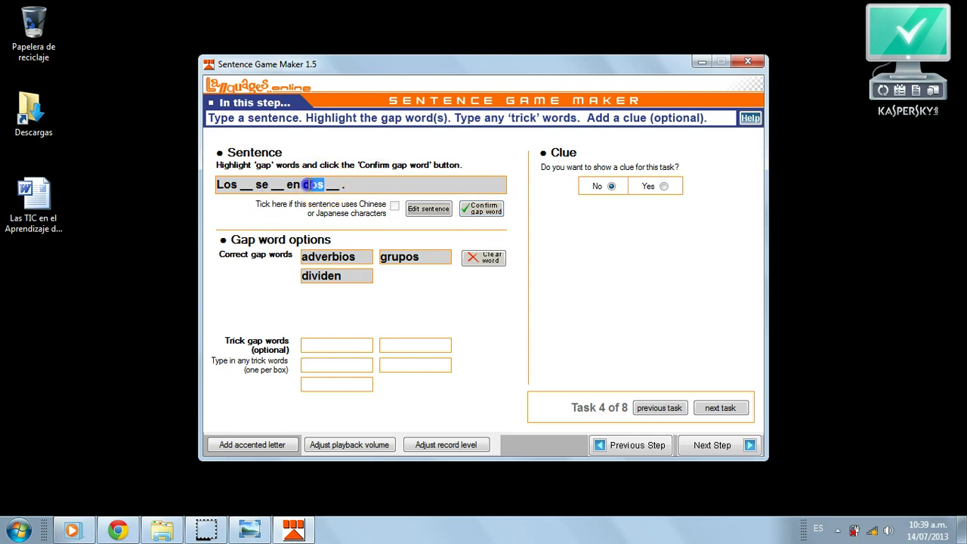
pyautogui.click(483, 209)
# Step: Enable a voice recording clue for task 4 and attach the sound file adverbio5 from the El Adverbio folder
pyautogui.click(664, 186)
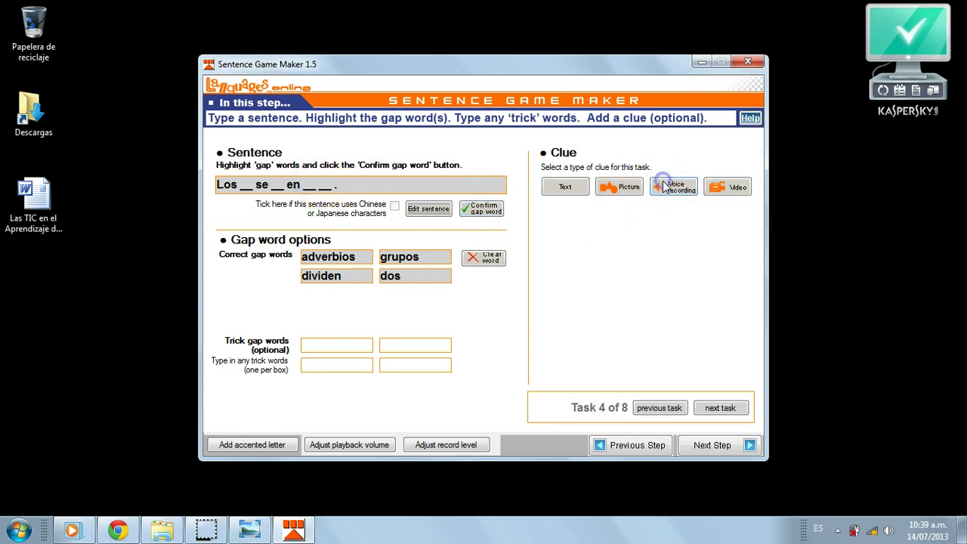
pyautogui.click(661, 188)
pyautogui.click(726, 320)
pyautogui.doubleClick(216, 143)
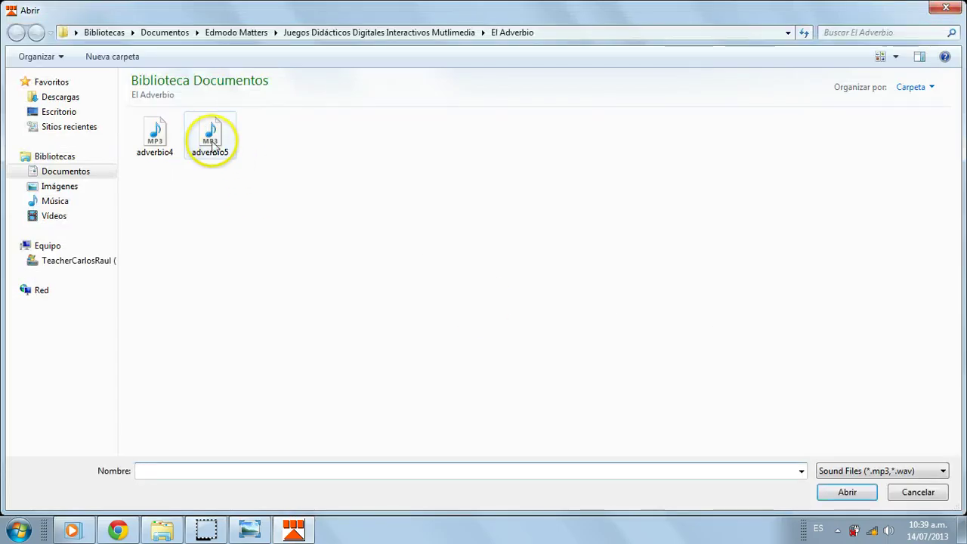
# Step: Play the attached adverbio5.mp3 recording to check the task 4 clue
pyautogui.click(636, 280)
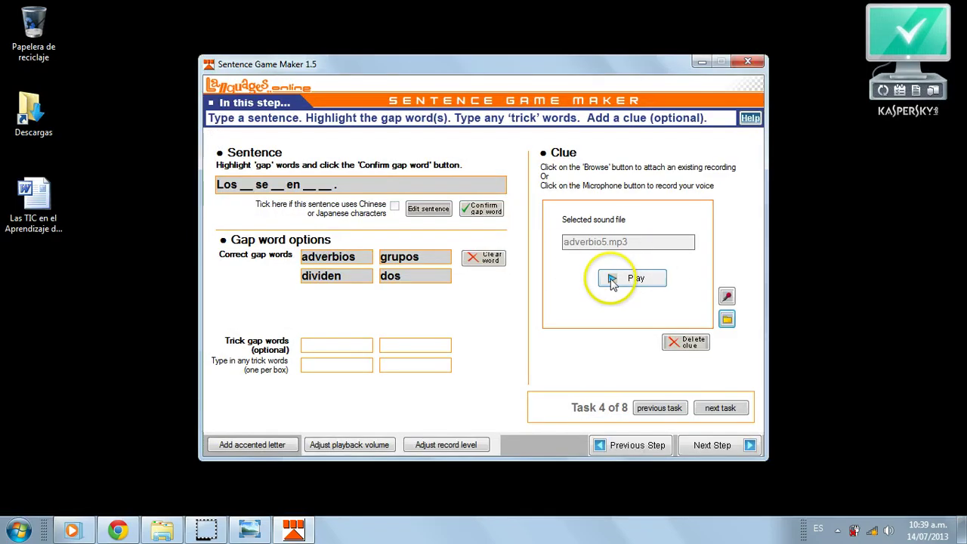
pyautogui.click(612, 279)
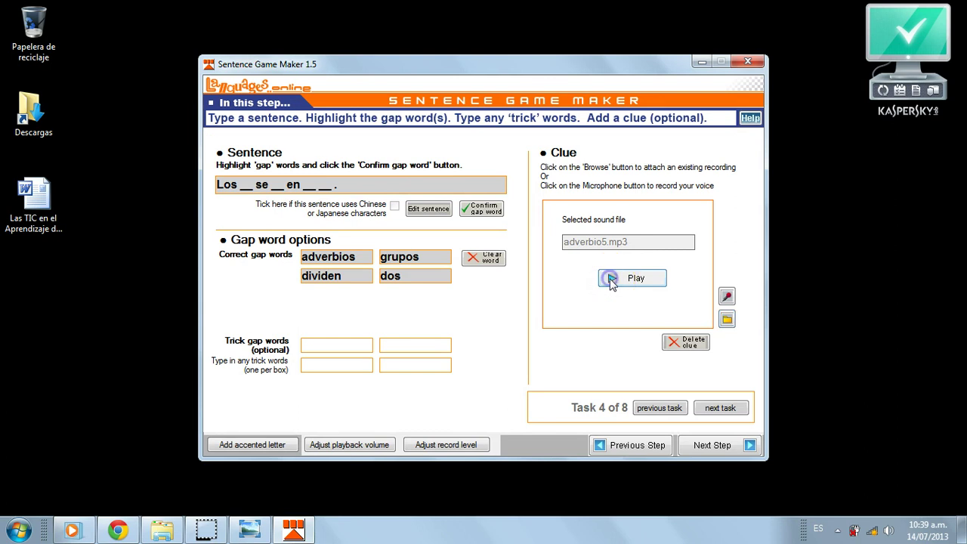
pyautogui.click(723, 231)
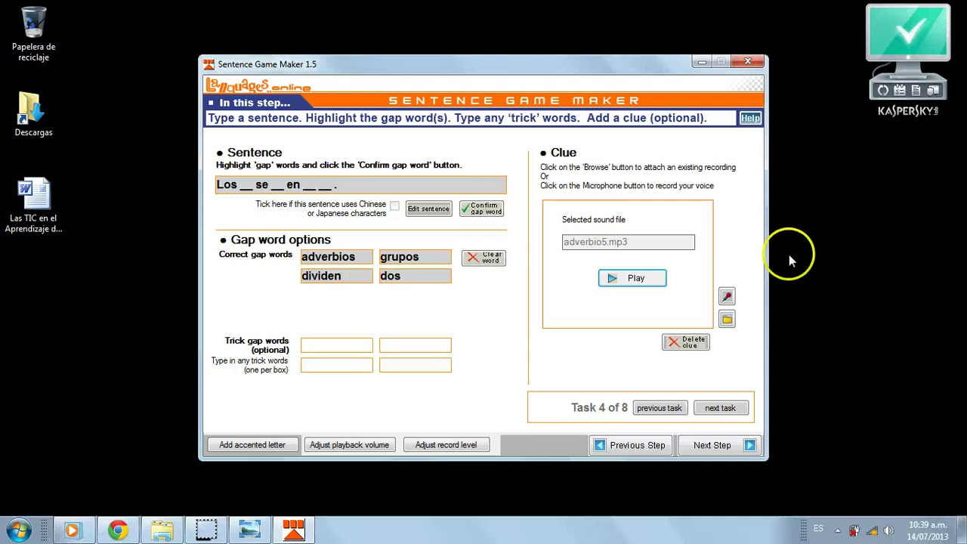
# Step: Move on to task 5 and confirm "Estos son adverbios pronominales." as its sentence
pyautogui.click(725, 409)
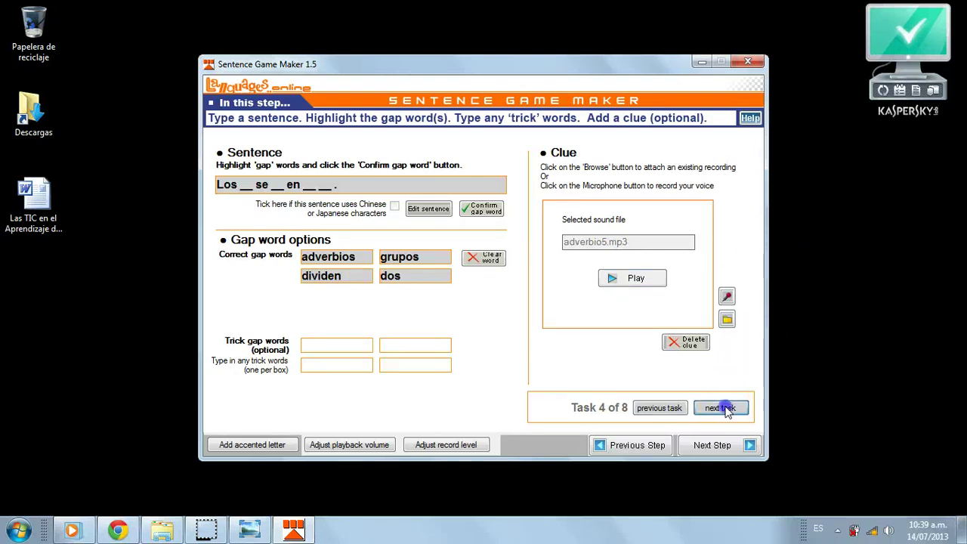
pyautogui.click(476, 188)
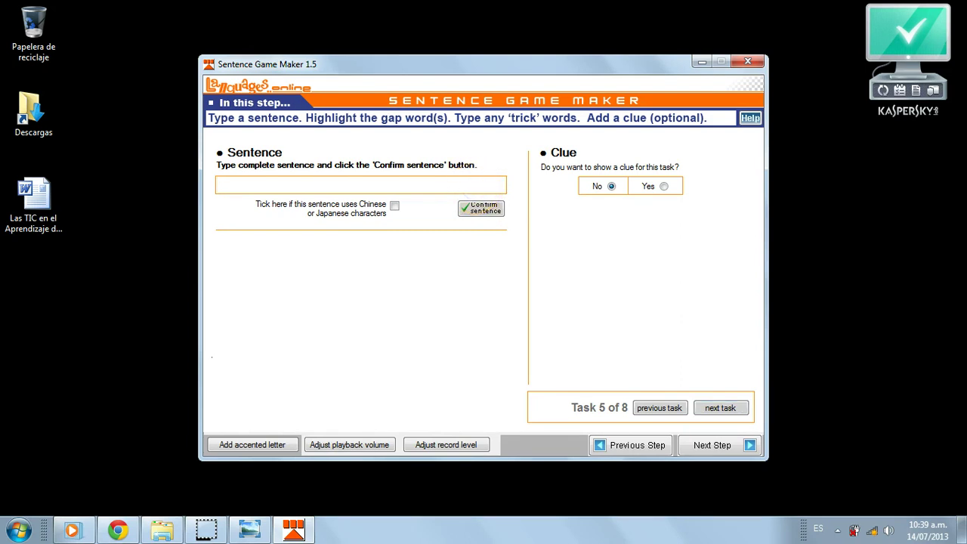
pyautogui.write('EStos so nadve')
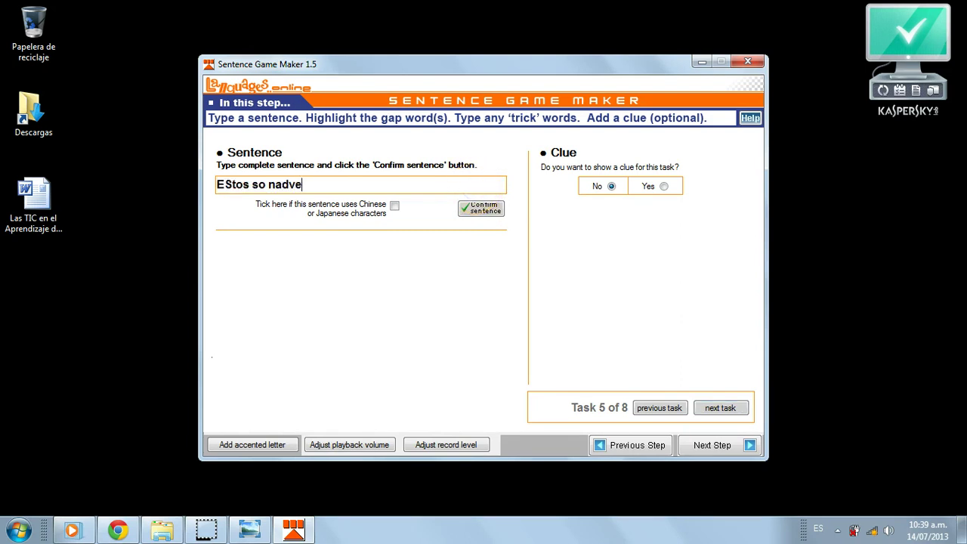
pyautogui.write('rbios pronominales.')
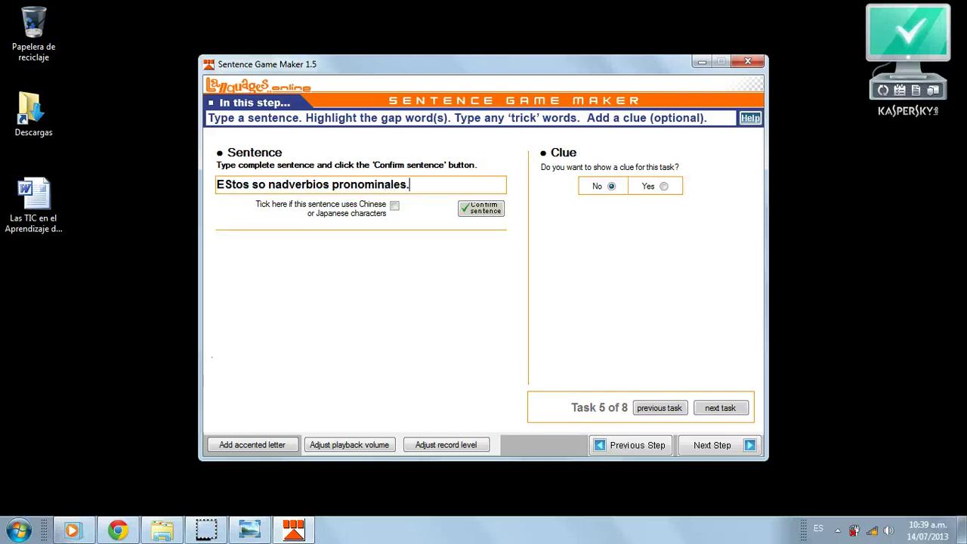
pyautogui.click(267, 185)
pyautogui.press('BackSpace')
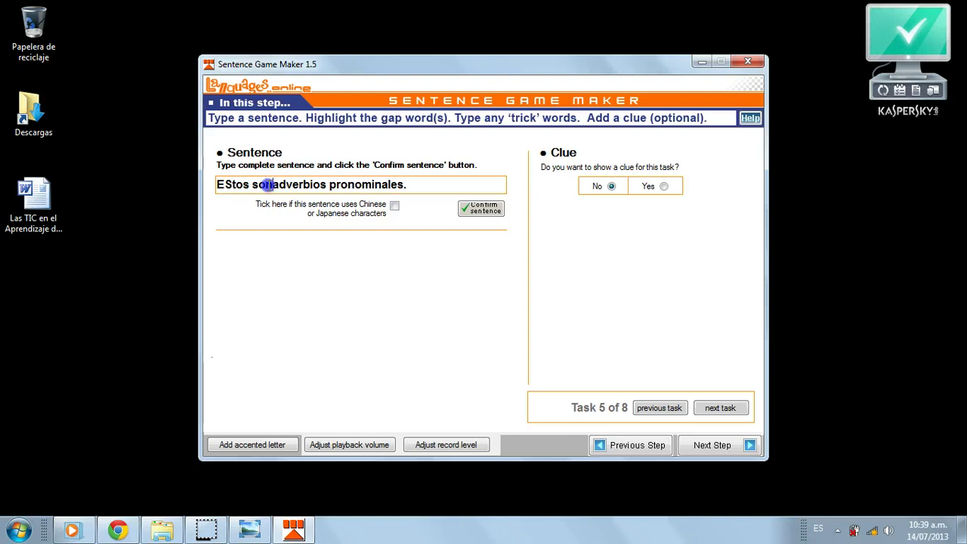
pyautogui.click(270, 185)
pyautogui.click(229, 187)
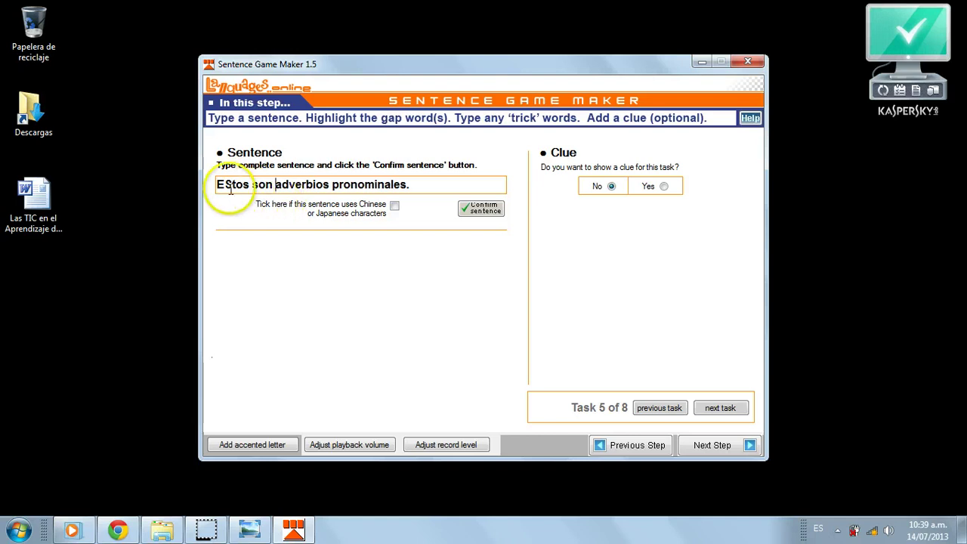
pyautogui.press('BackSpace')
pyautogui.write('s')
pyautogui.click(392, 213)
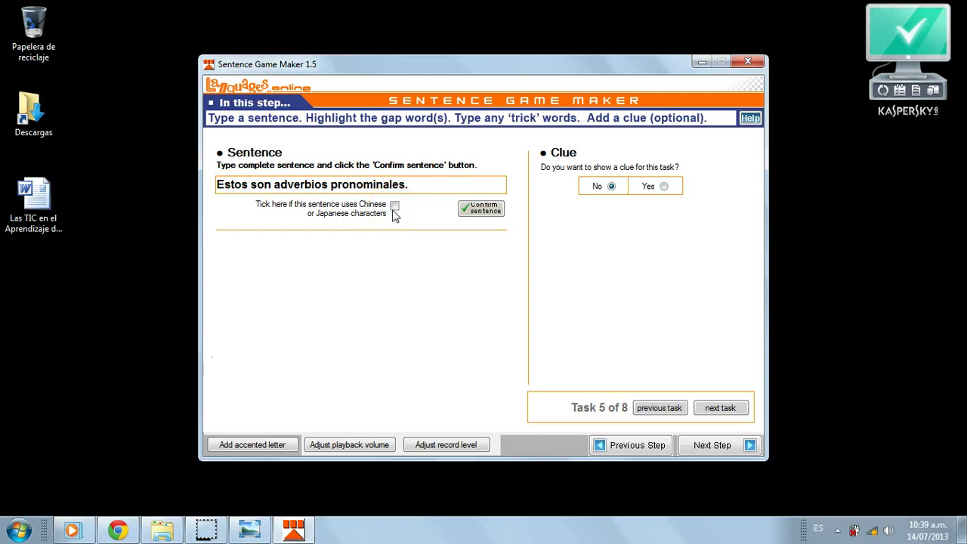
pyautogui.click(483, 208)
# Step: Set "Estos", "son" and "adverbios" as gap words of the task 5 sentence
pyautogui.click(242, 186)
pyautogui.moveTo(250, 186); pyautogui.dragTo(218, 185)
pyautogui.click(472, 214)
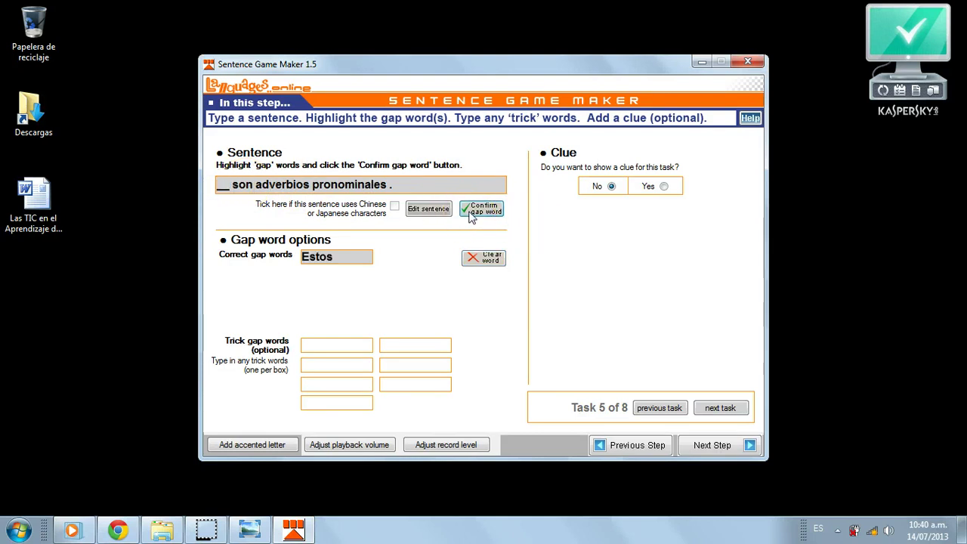
pyautogui.moveTo(252, 186); pyautogui.dragTo(219, 185)
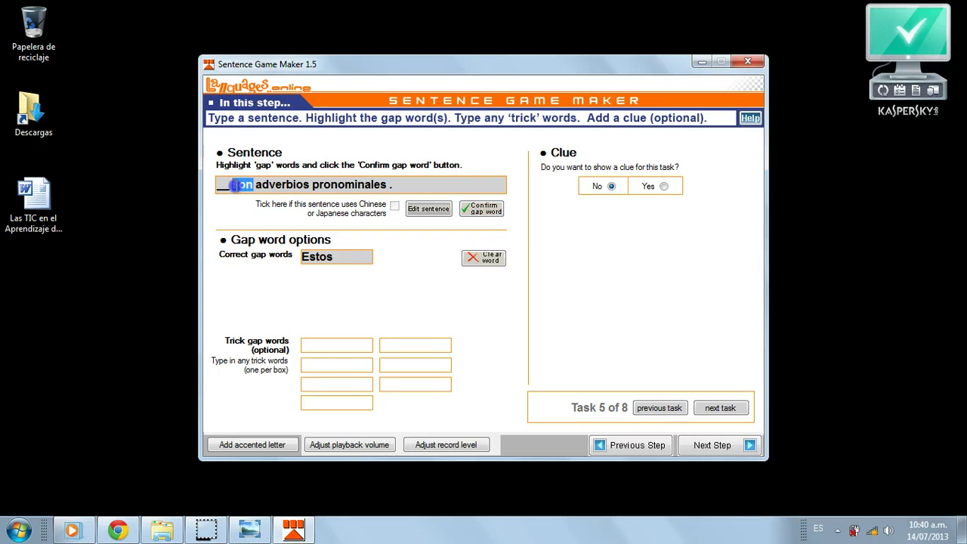
pyautogui.click(490, 212)
pyautogui.moveTo(303, 186); pyautogui.dragTo(246, 186)
pyautogui.click(486, 210)
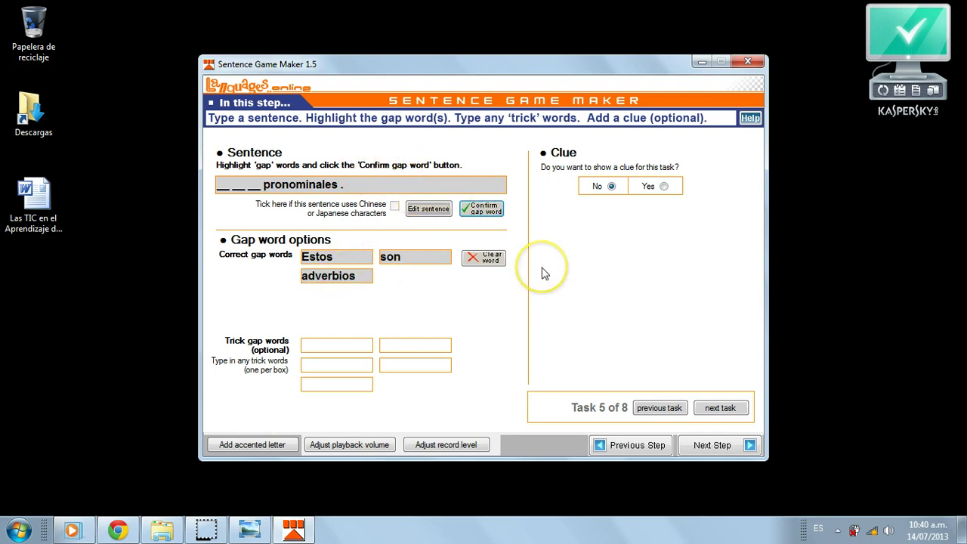
pyautogui.click(663, 186)
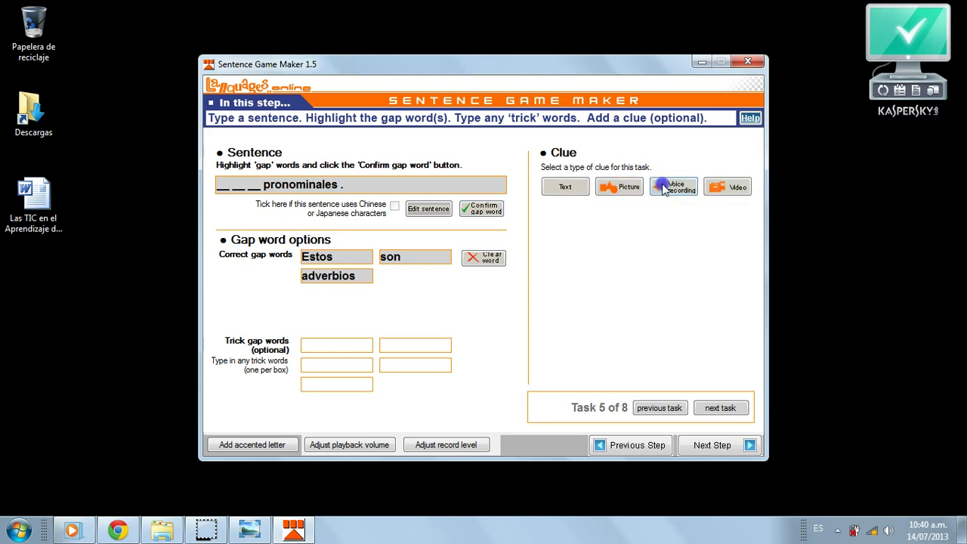
pyautogui.click(574, 189)
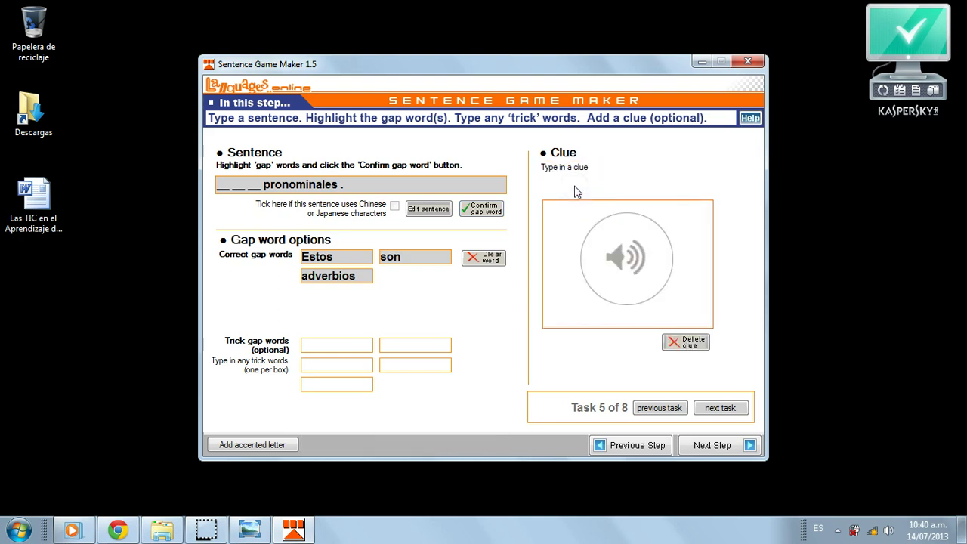
pyautogui.click(579, 209)
pyautogui.click(554, 176)
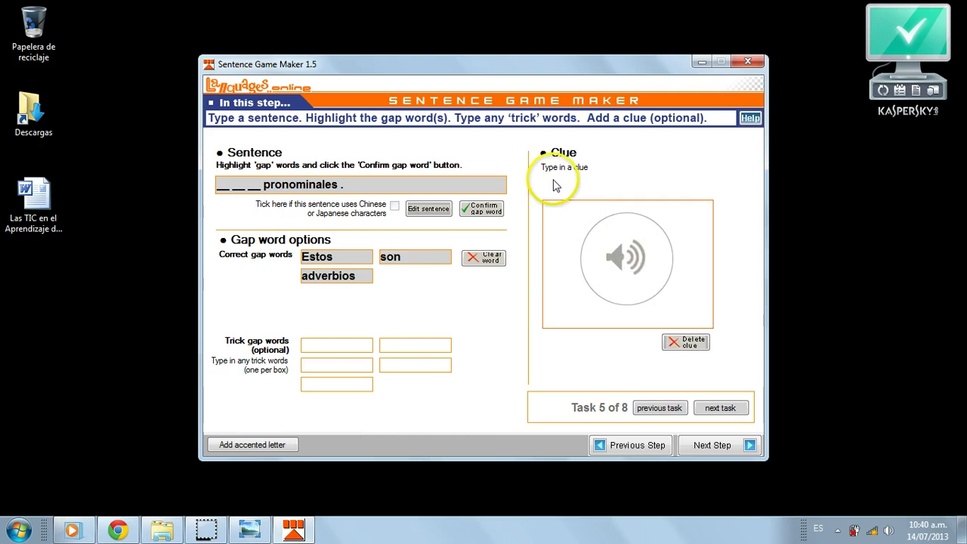
pyautogui.click(548, 236)
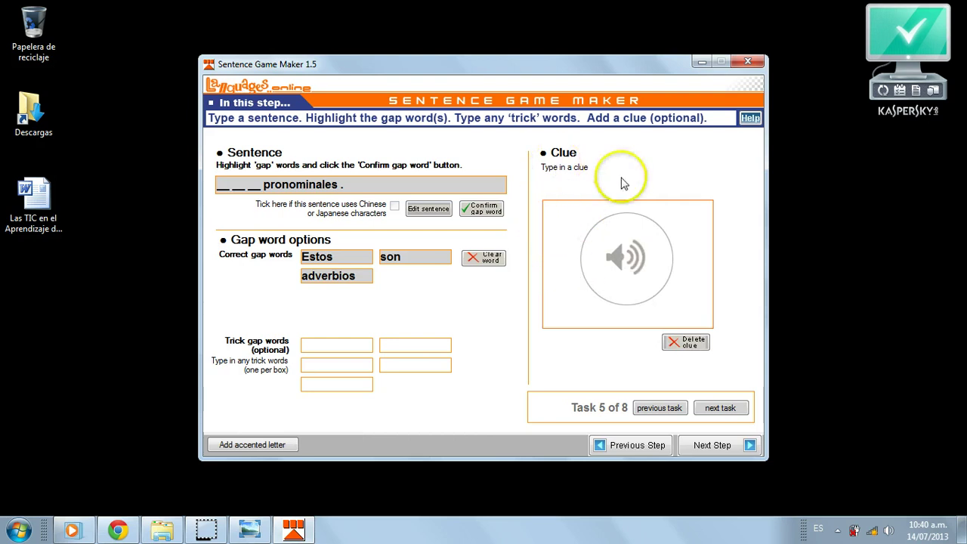
pyautogui.click(685, 342)
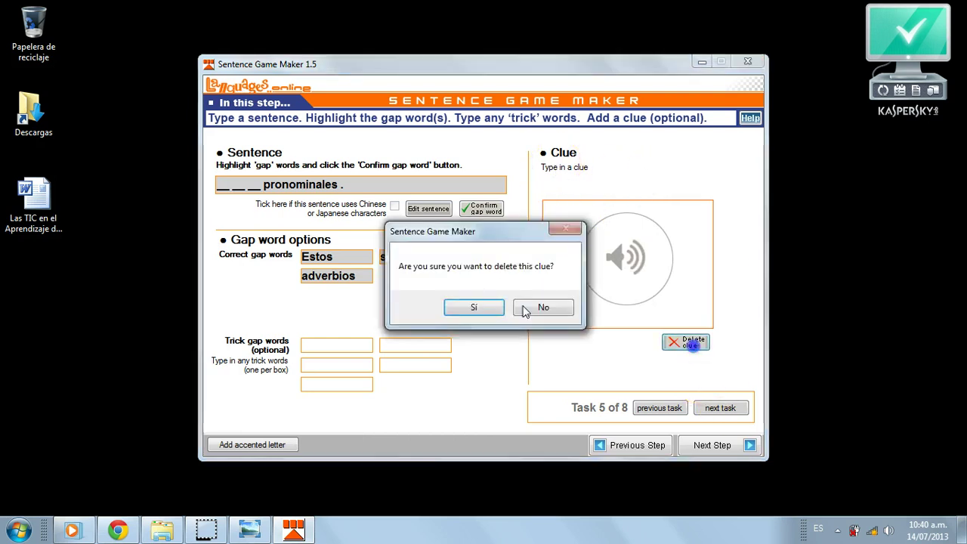
pyautogui.click(488, 308)
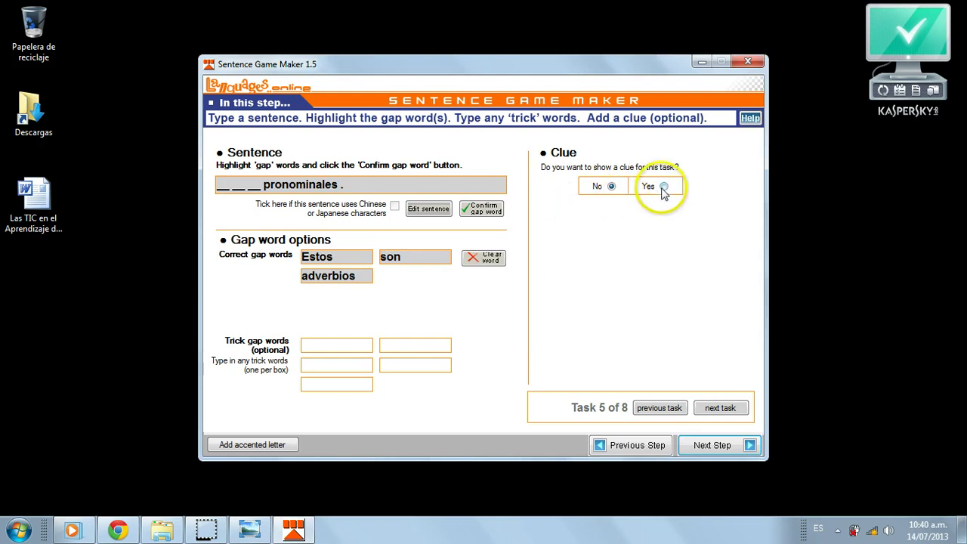
# Step: Enable a text clue for task 5 that reads "Aquí, allá, allí, acá, ahí."
pyautogui.click(564, 188)
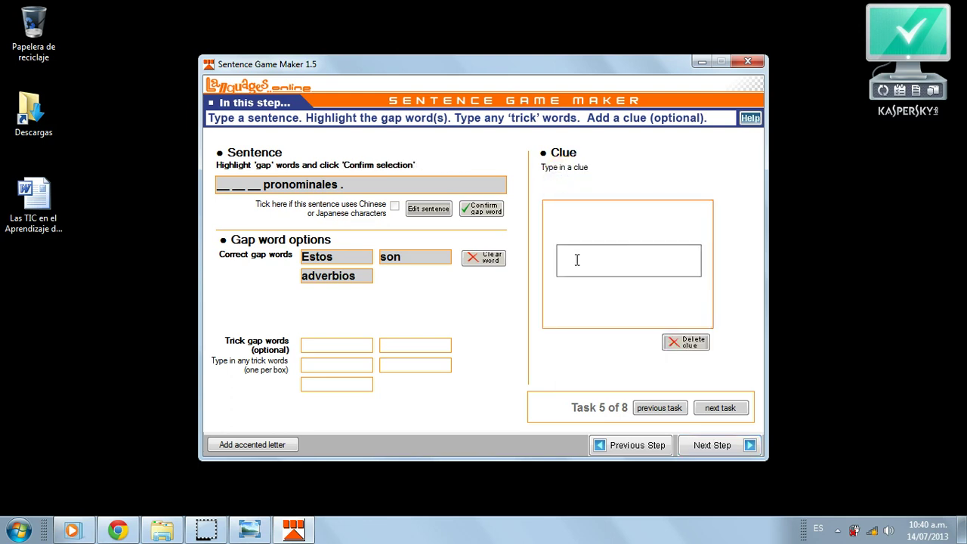
pyautogui.write('Aquí, allá, all')
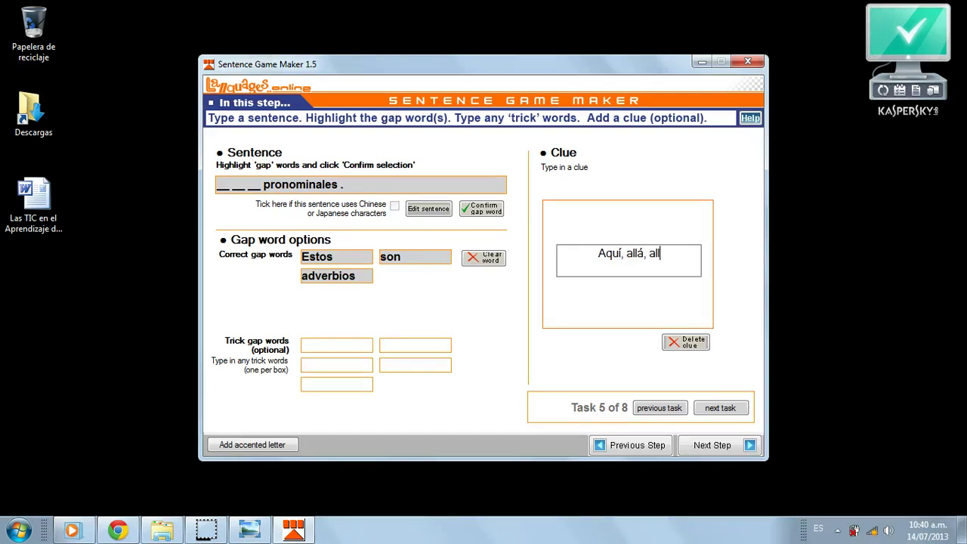
pyautogui.write('í,')
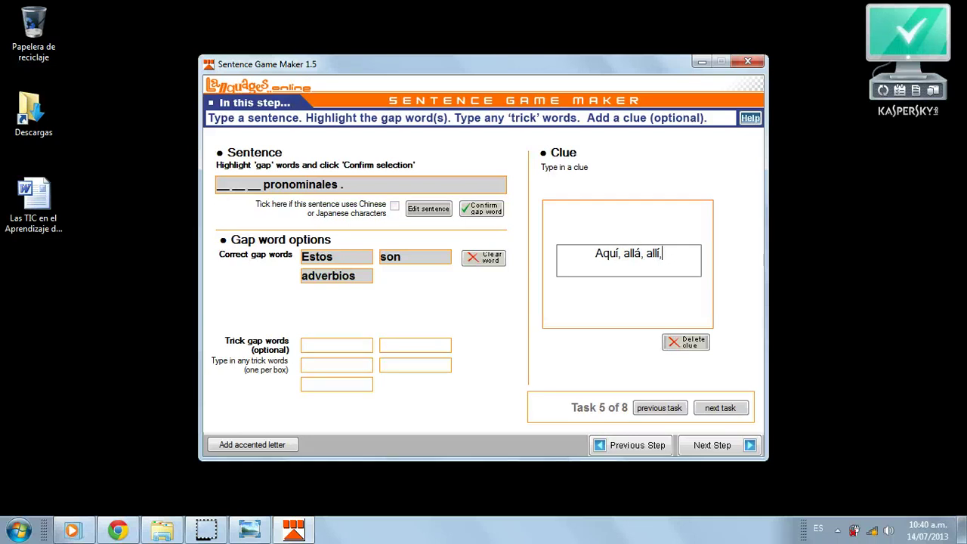
pyautogui.write(' acá,')
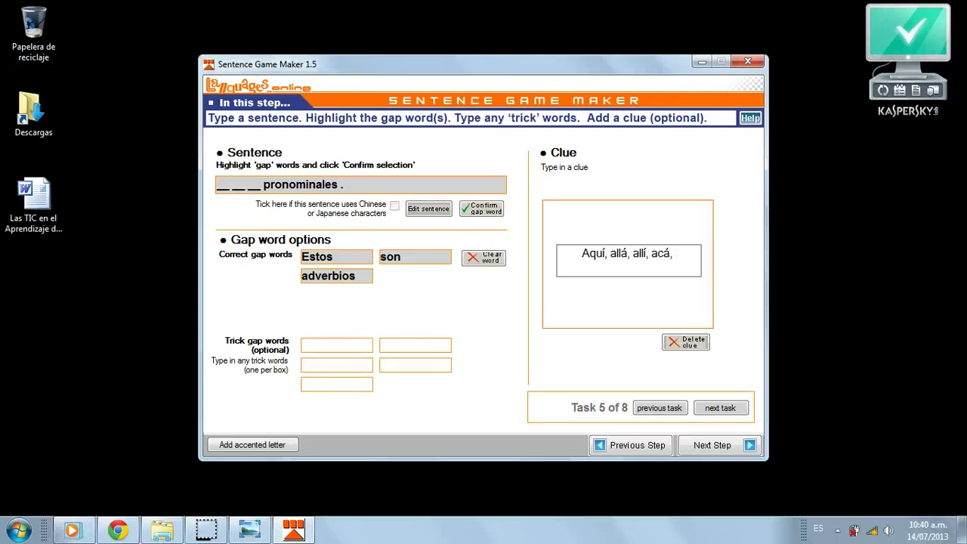
pyautogui.press('BackSpace')
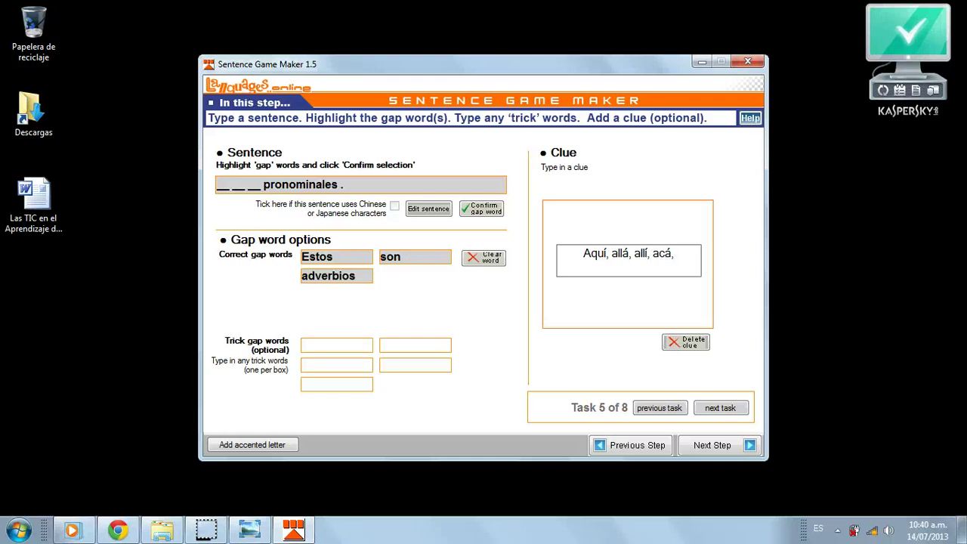
pyautogui.write('ah')
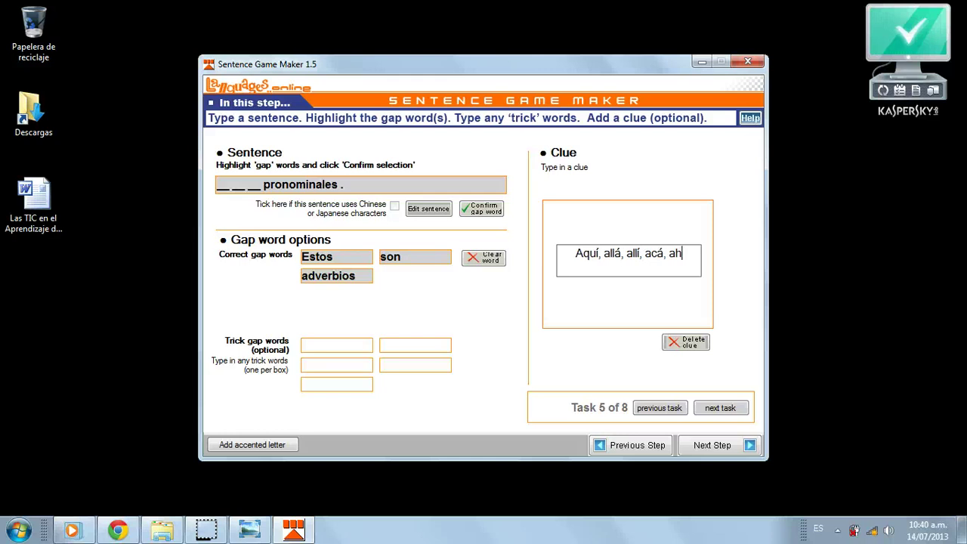
pyautogui.write('í.')
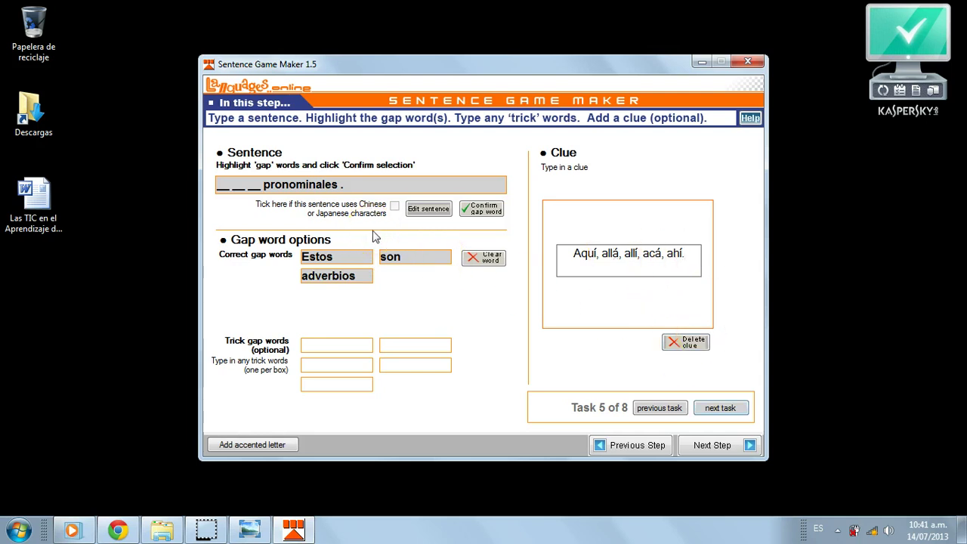
# Step: Move on to task 6 and confirm "Los adverbios relativos son:" as its sentence
pyautogui.click(720, 408)
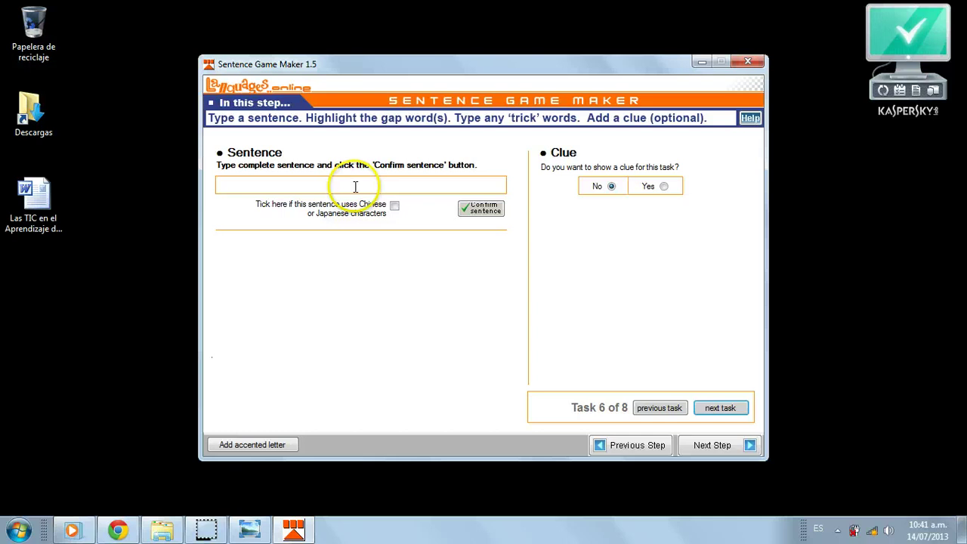
pyautogui.click(355, 186)
pyautogui.write('Los adverbios')
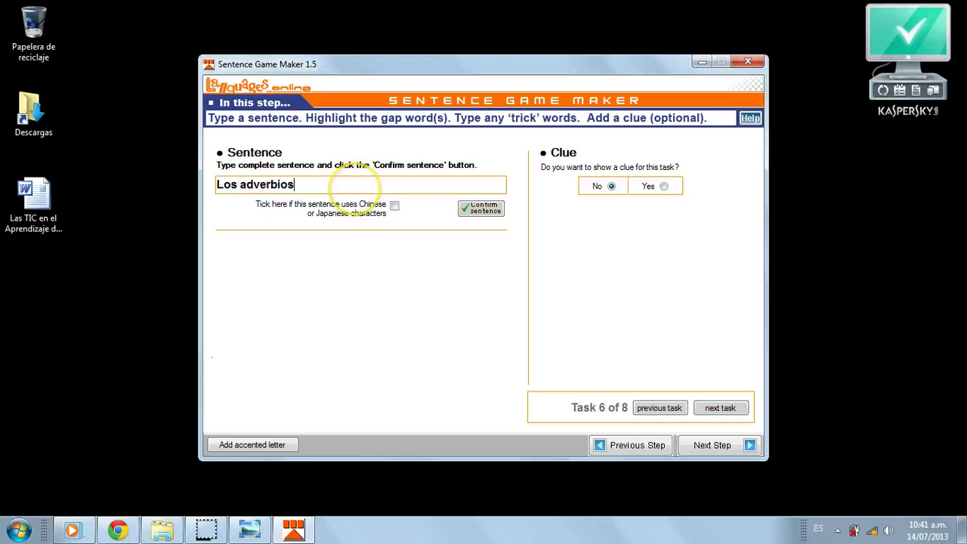
pyautogui.write(' relati')
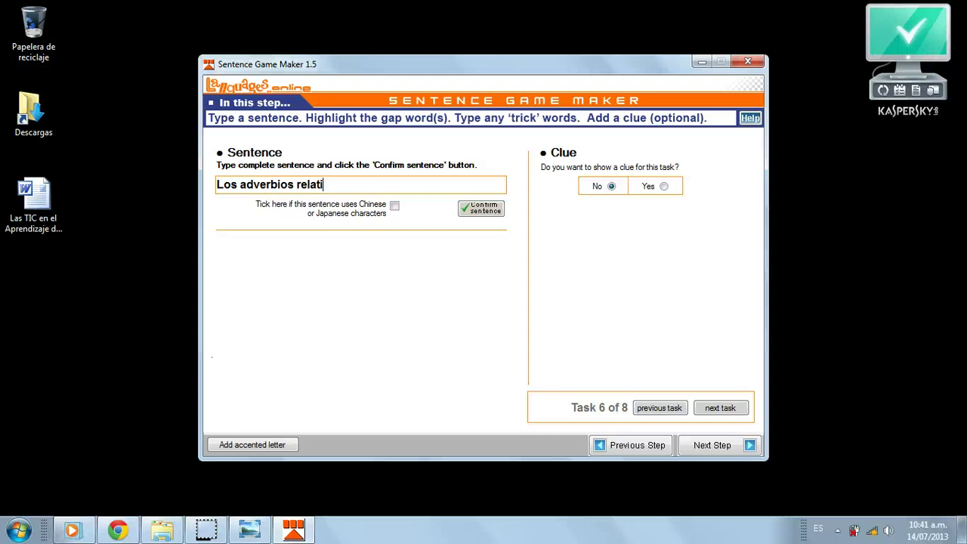
pyautogui.write('vos son:')
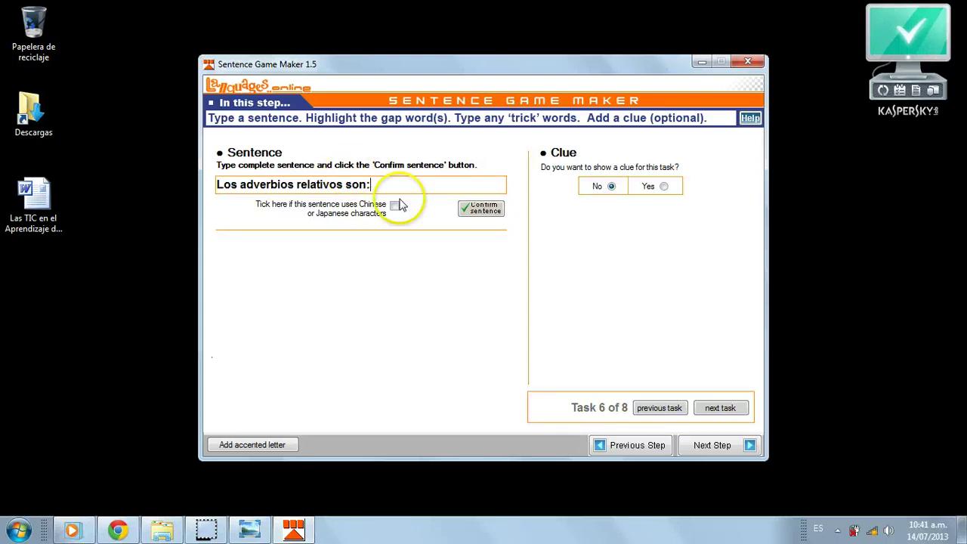
pyautogui.click(491, 209)
# Step: Set "Los", "adverbios" and "relativos" as gap words of the task 6 sentence
pyautogui.click(233, 185)
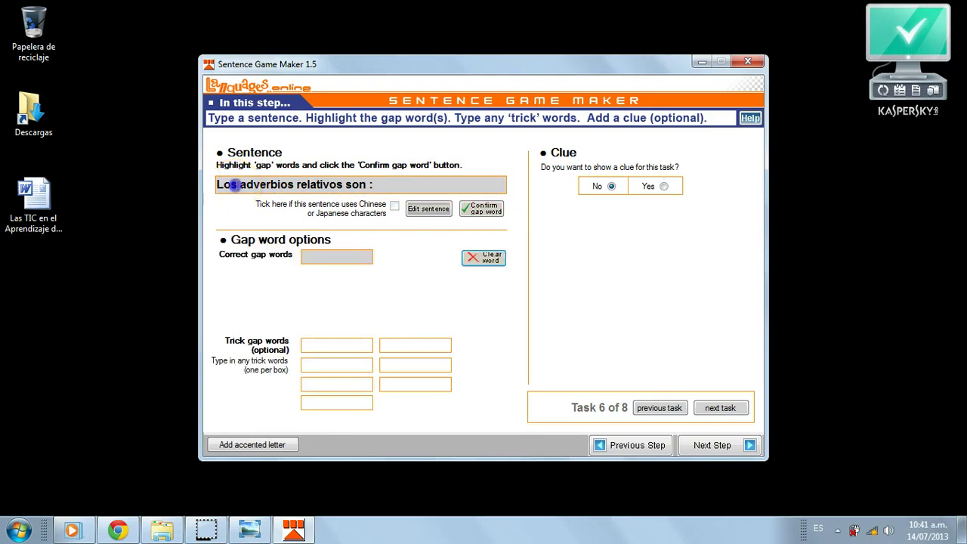
pyautogui.moveTo(233, 185); pyautogui.dragTo(217, 184)
pyautogui.moveTo(285, 186); pyautogui.dragTo(245, 185)
pyautogui.click(487, 208)
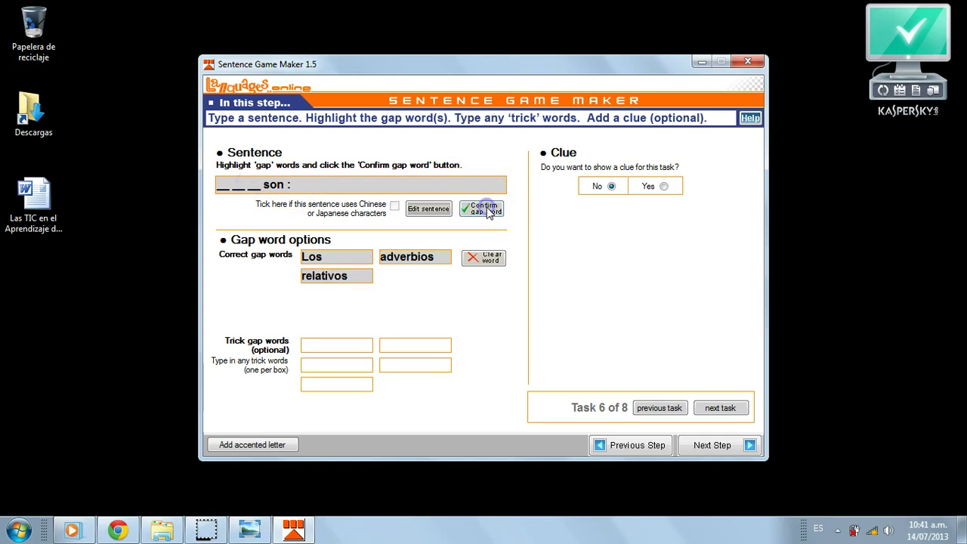
# Step: Enable a text clue for task 6 that reads "¿Dónde? ¿Cuándo? ¿Cómo?"
pyautogui.click(664, 187)
pyautogui.click(559, 186)
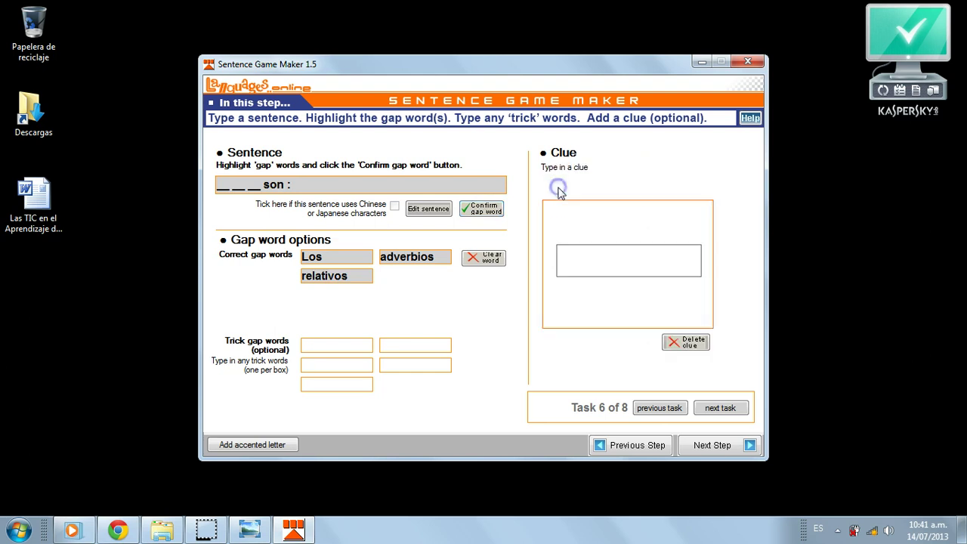
pyautogui.click(584, 259)
pyautogui.write('¿Dónde?')
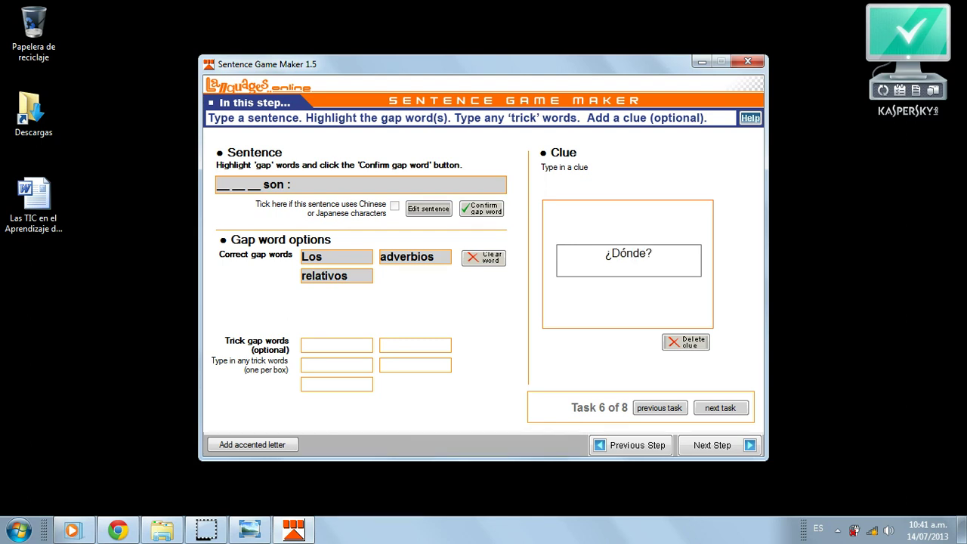
pyautogui.write(' ¿Cuán')
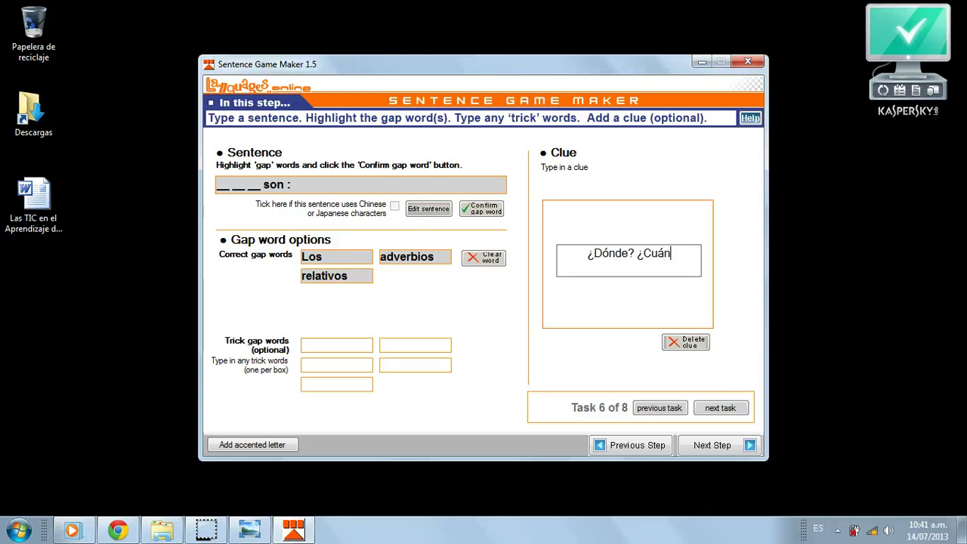
pyautogui.write('do?')
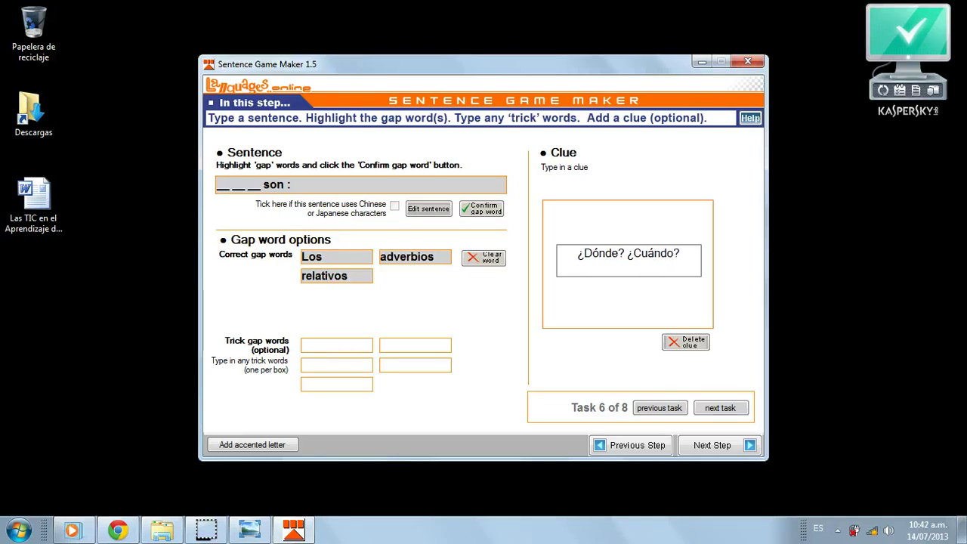
pyautogui.write(' ¿C')
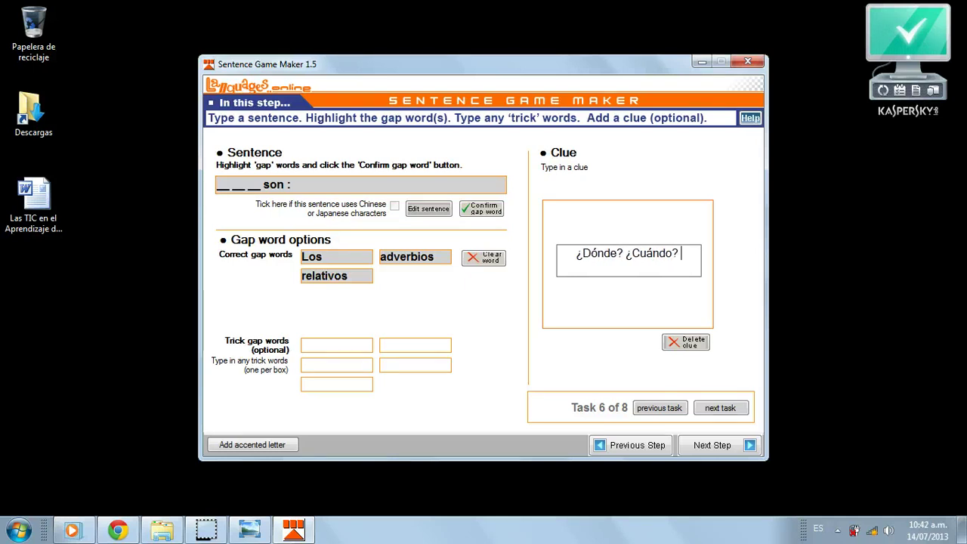
pyautogui.write('ómo?')
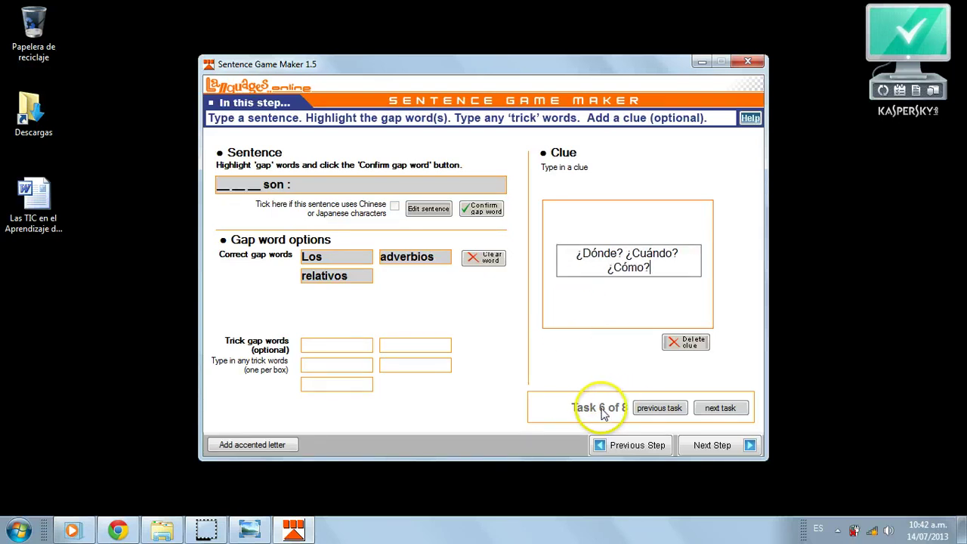
# Step: Move on to task 7 and confirm "Estos son los adverbios de lugar:" as its sentence
pyautogui.click(720, 408)
pyautogui.click(395, 188)
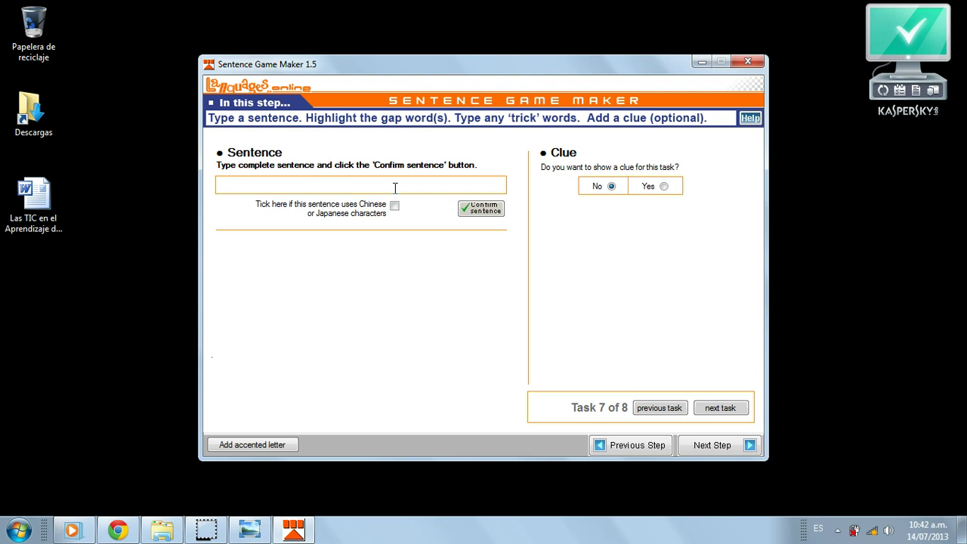
pyautogui.write('Estos son los adverbi')
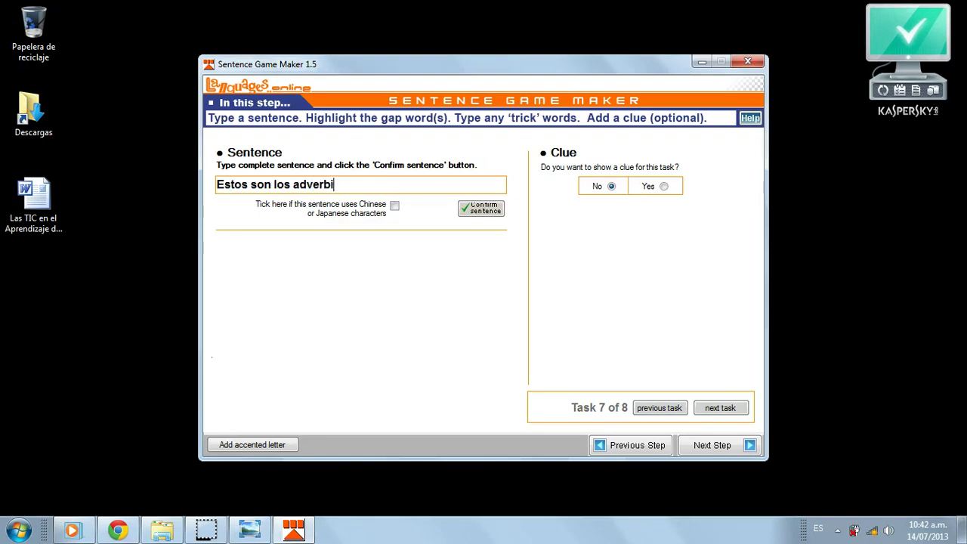
pyautogui.write('os del ugar:')
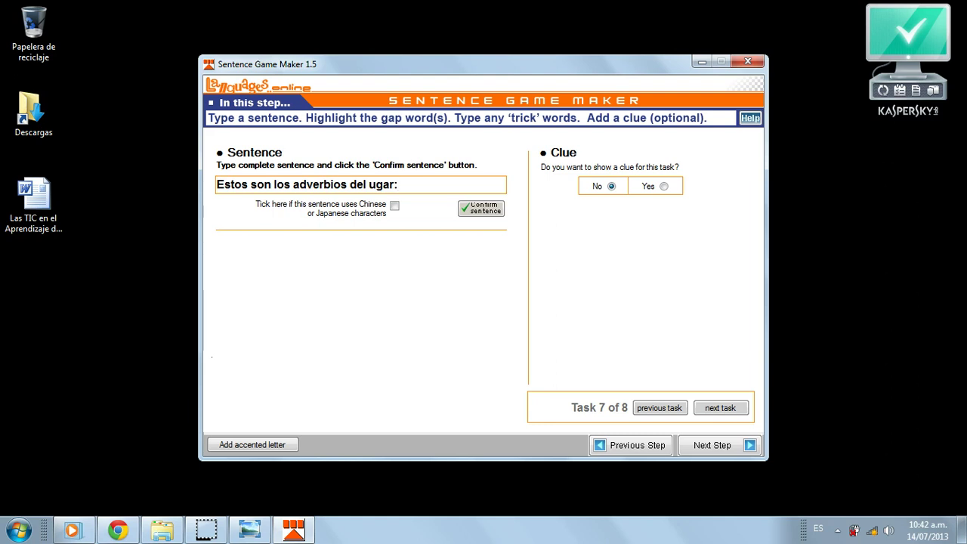
pyautogui.click(368, 184)
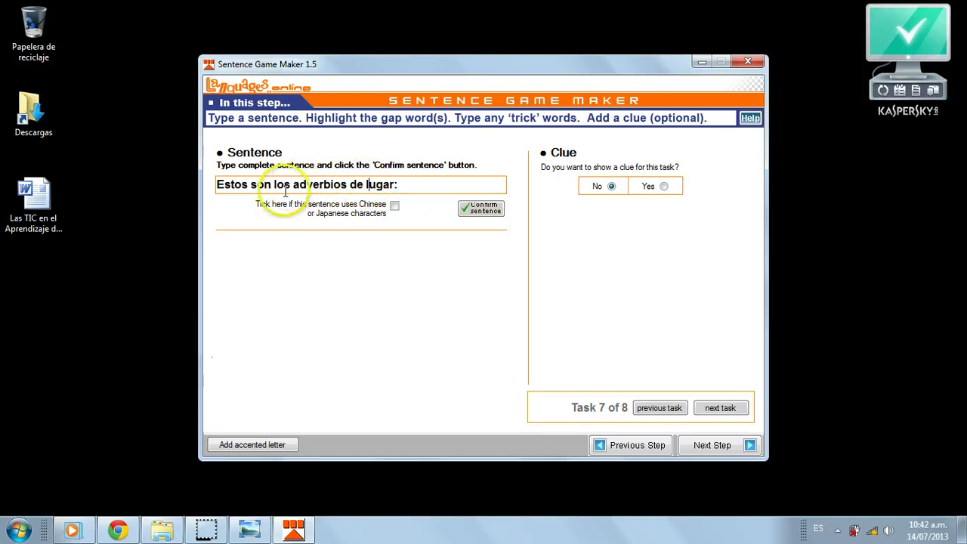
pyautogui.click(497, 213)
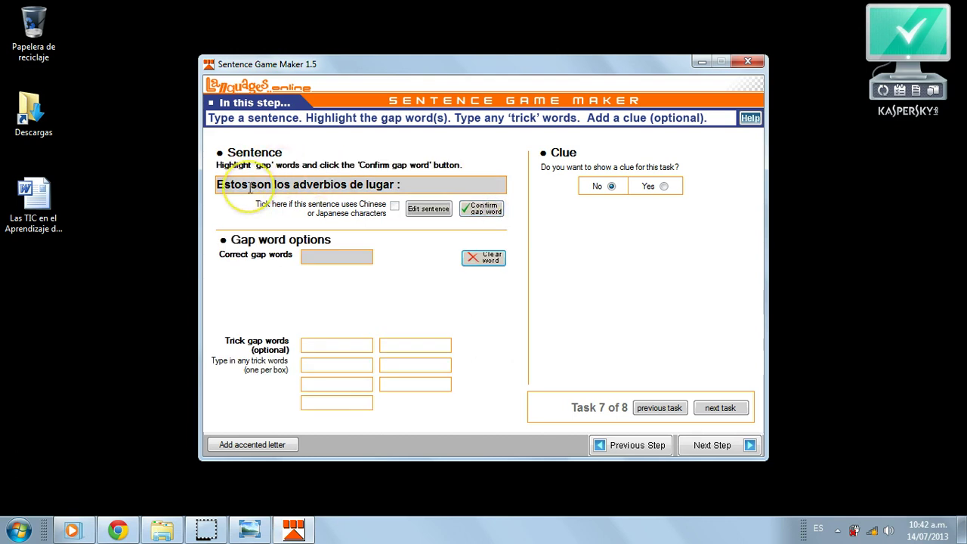
# Step: Edit the task 7 sentence to remove the word "los" and confirm it as "Estos son adverbios de lugar :"
pyautogui.doubleClick(249, 188)
pyautogui.click(250, 188)
pyautogui.click(427, 211)
pyautogui.click(291, 185)
pyautogui.click(431, 205)
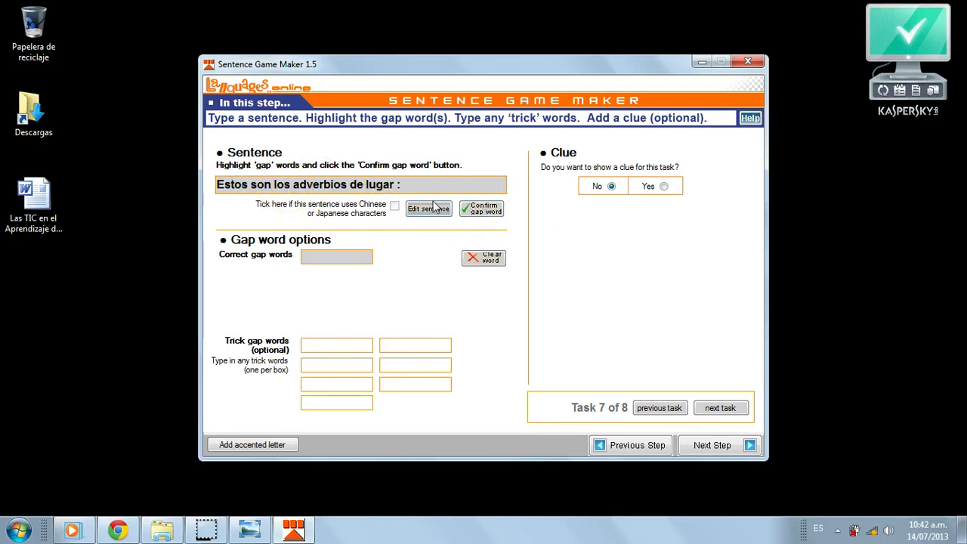
pyautogui.click(434, 206)
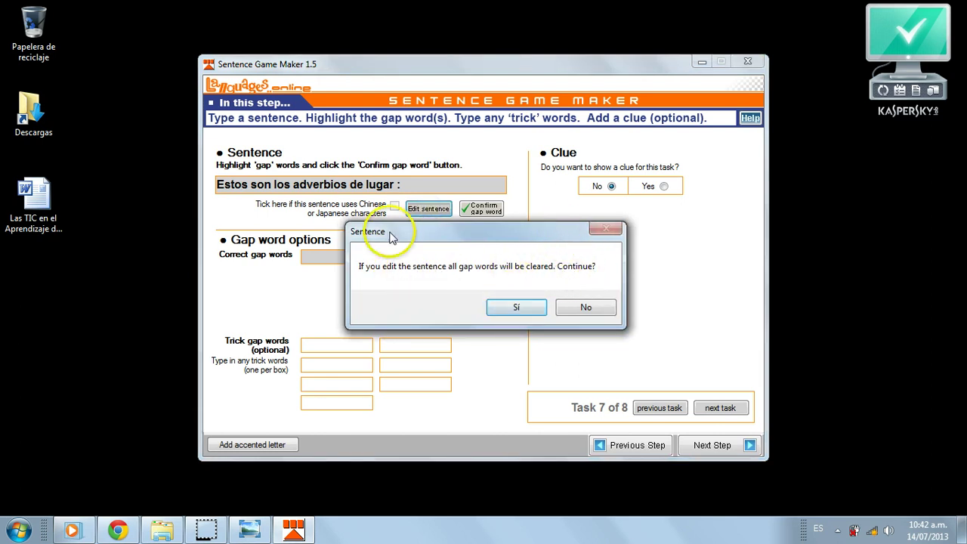
pyautogui.click(514, 306)
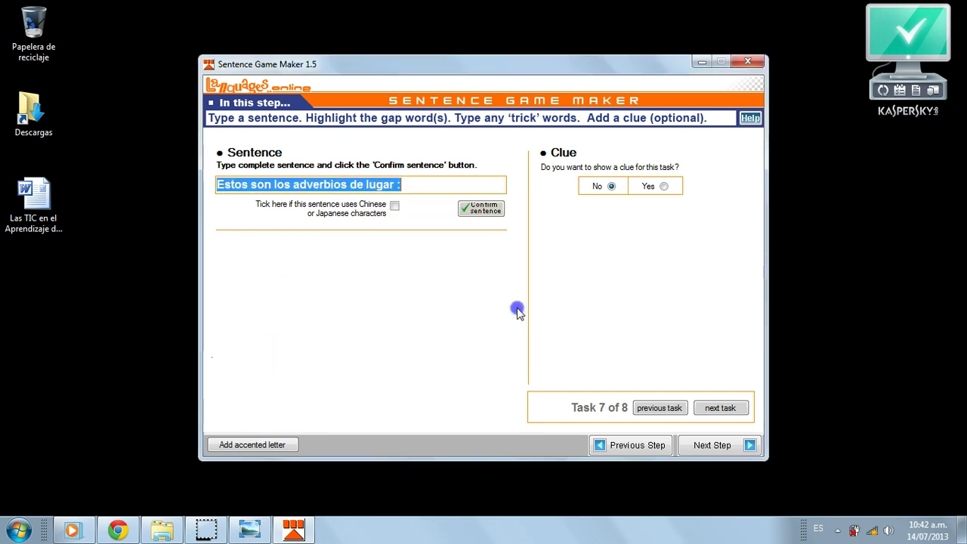
pyautogui.press('BackSpace')
pyautogui.press('BackSpace')
pyautogui.press('BackSpace')
pyautogui.press('BackSpace')
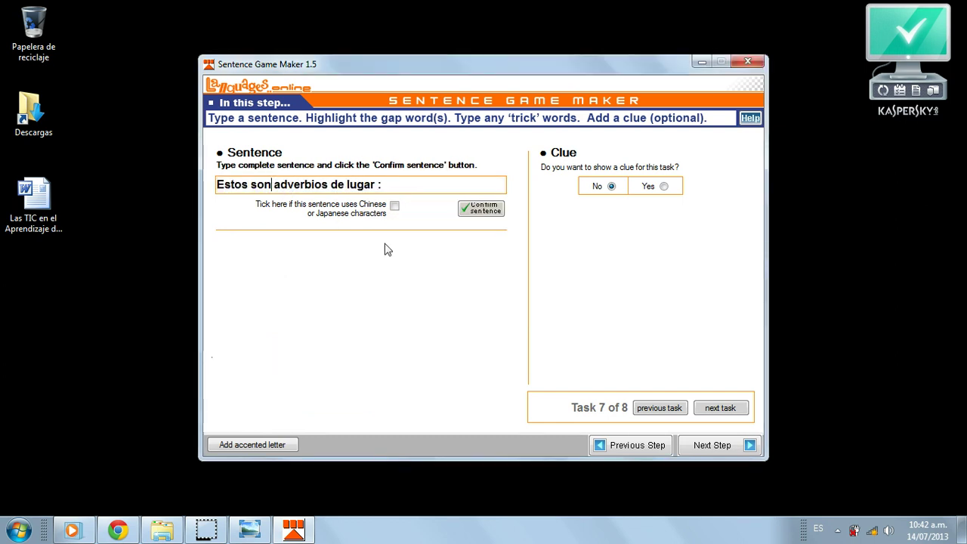
pyautogui.click(492, 214)
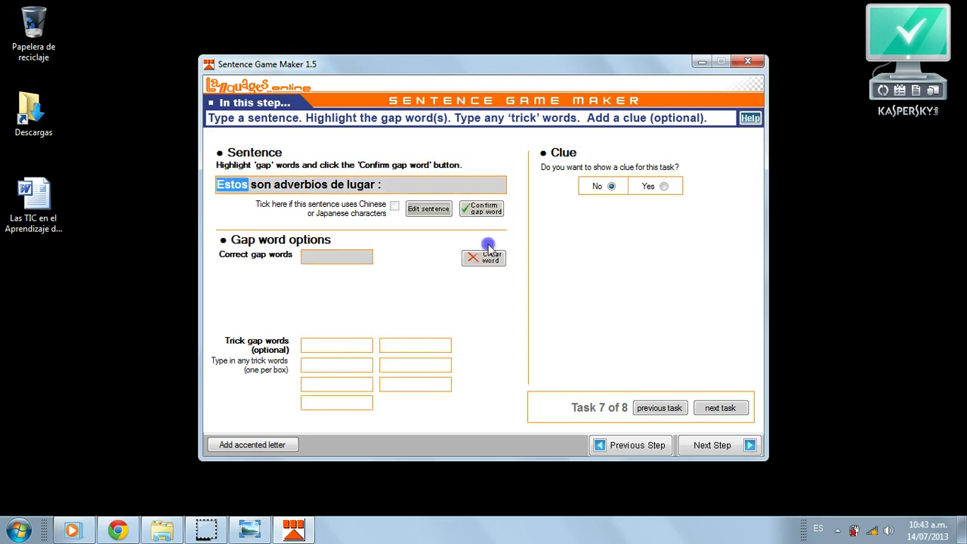
# Step: Set "Estos", "son", "adverbios" and "lugar" as gap words of the task 7 sentence
pyautogui.click(481, 210)
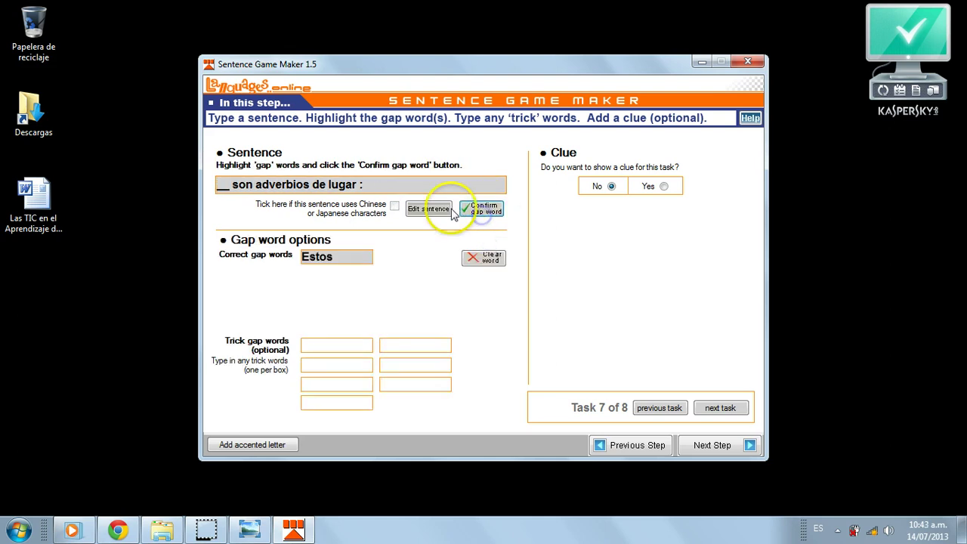
pyautogui.doubleClick(250, 184)
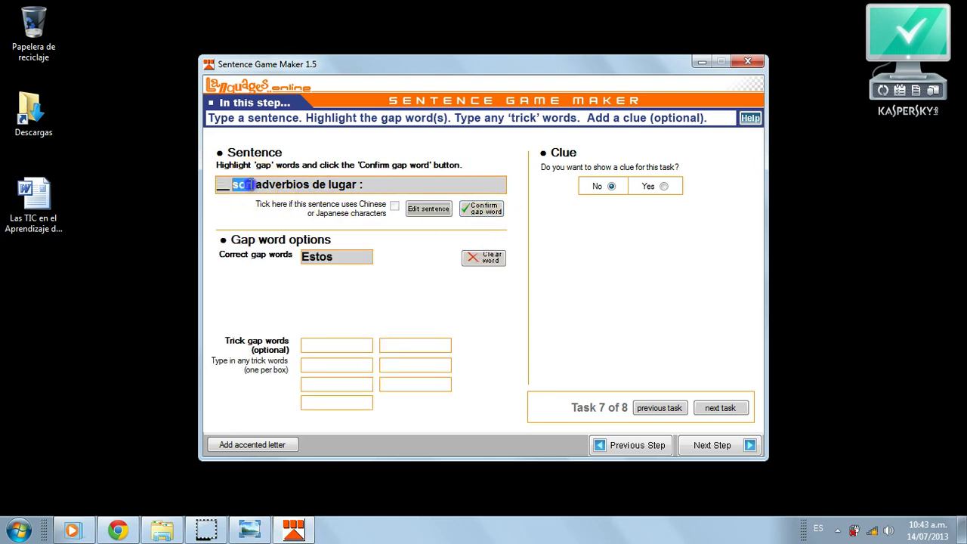
pyautogui.press('Return')
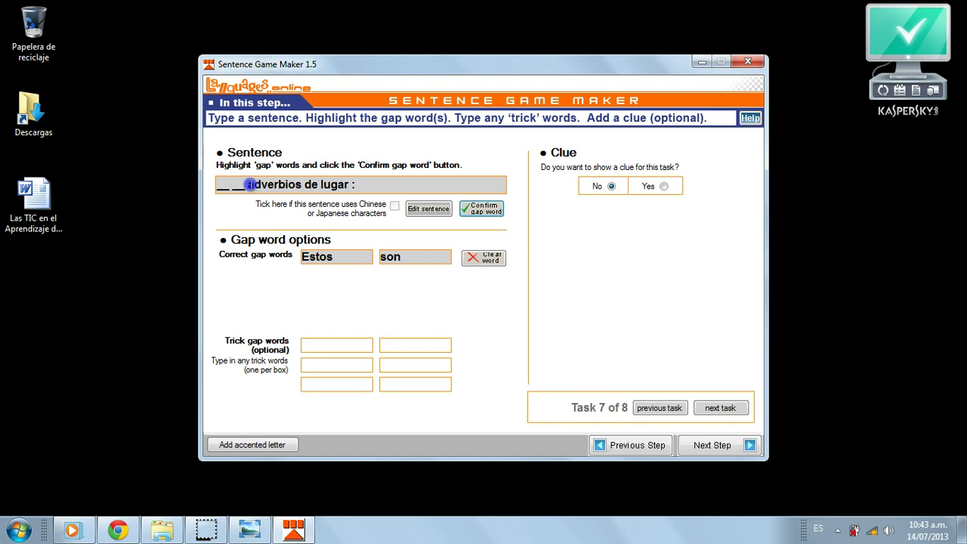
pyautogui.click(298, 184)
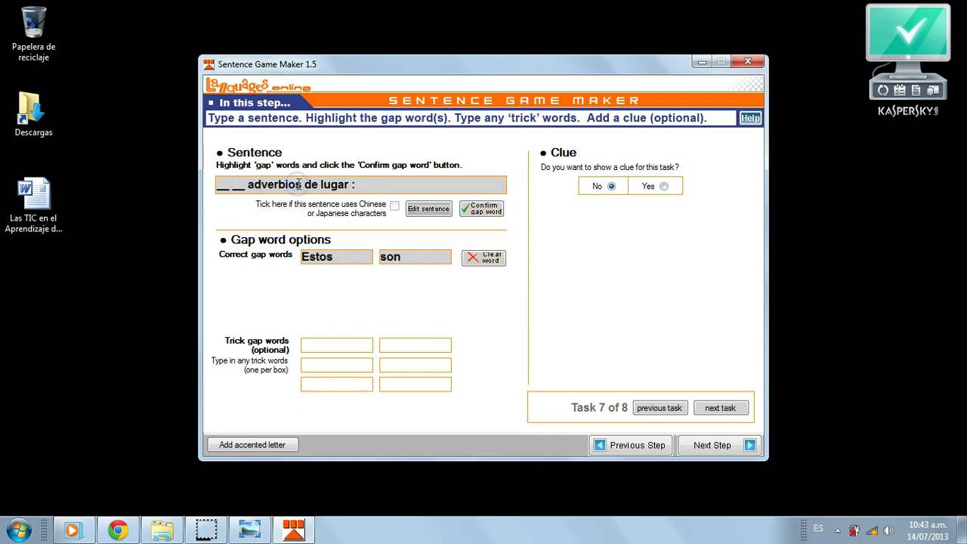
pyautogui.moveTo(303, 184); pyautogui.dragTo(250, 182)
pyautogui.click(484, 209)
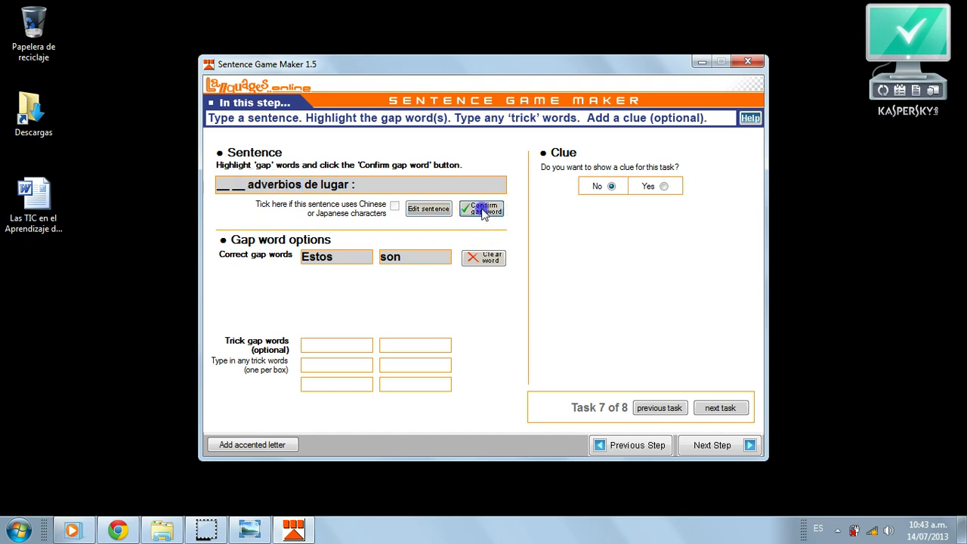
pyautogui.moveTo(307, 184); pyautogui.dragTo(278, 184)
pyautogui.click(469, 209)
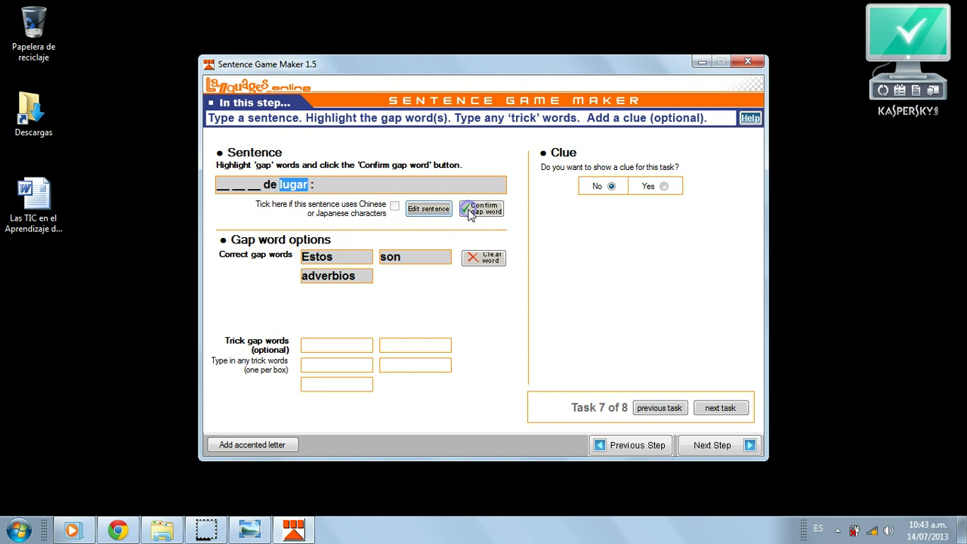
pyautogui.click(470, 211)
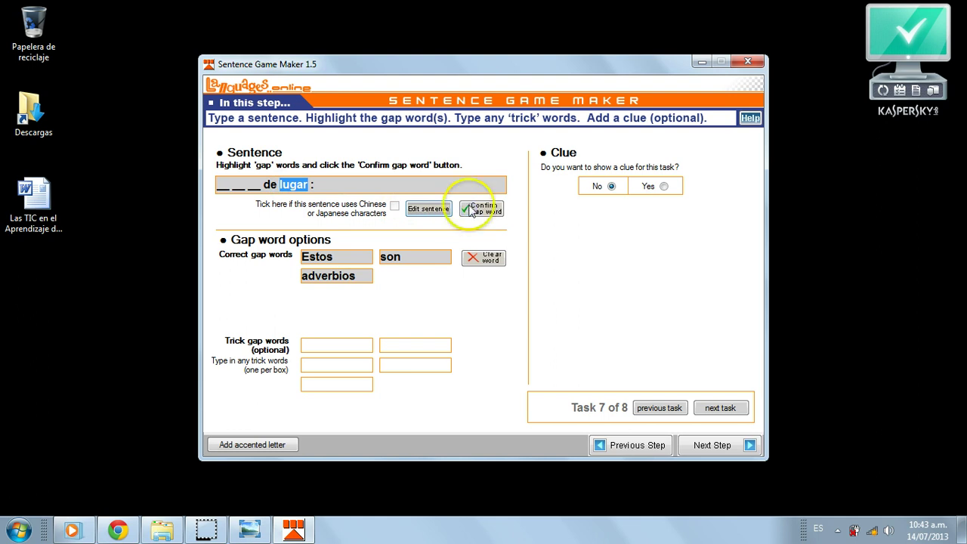
# Step: Enable a video clue for task 7 using the file adverbio_0001 and play it as a check
pyautogui.click(664, 186)
pyautogui.click(727, 189)
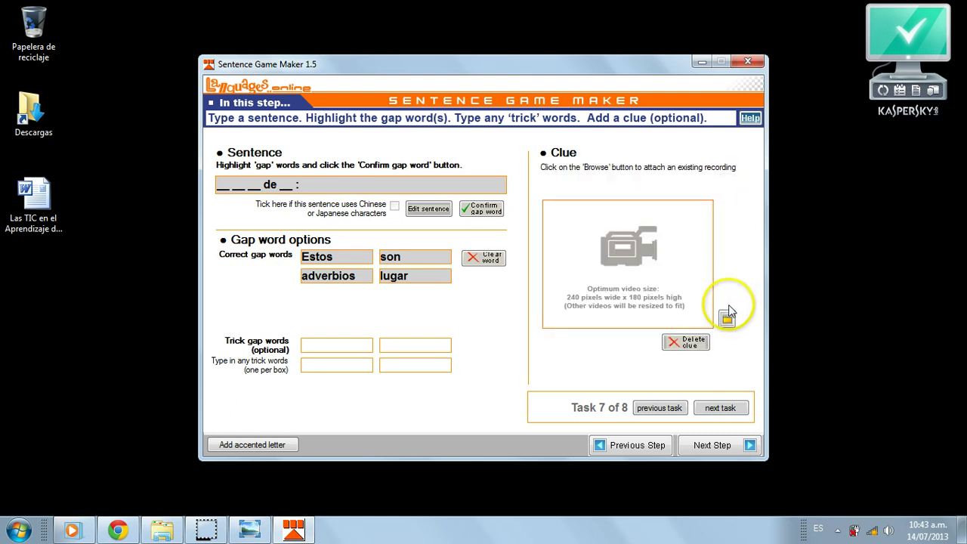
pyautogui.click(726, 317)
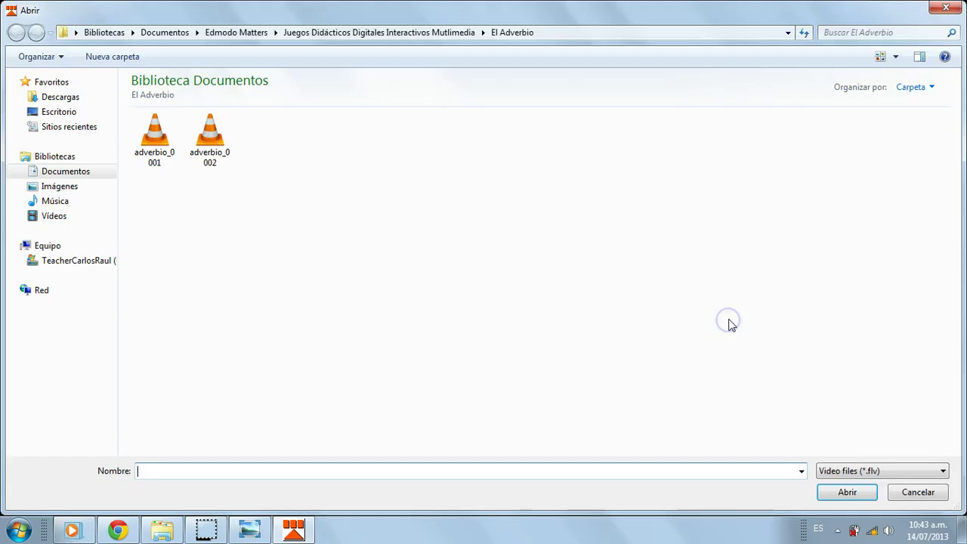
pyautogui.click(160, 150)
pyautogui.click(842, 495)
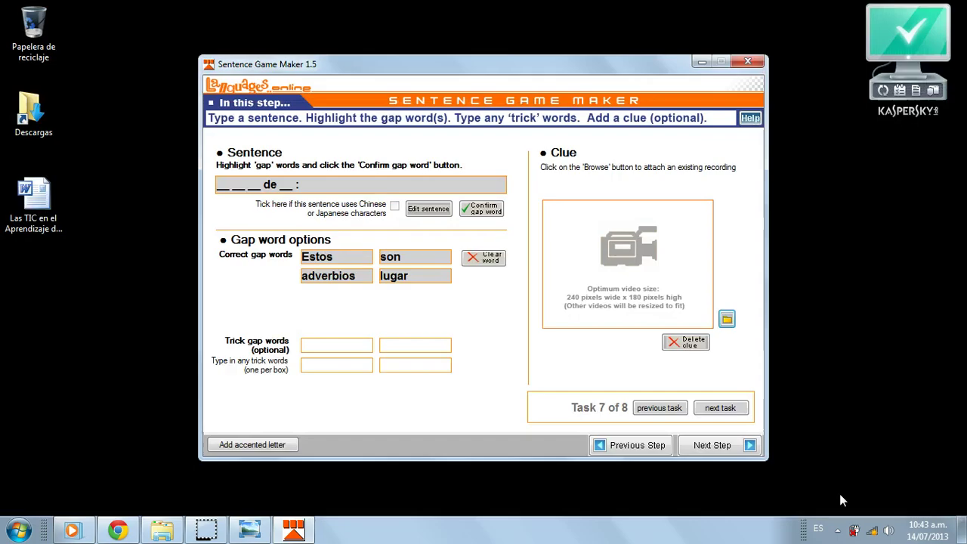
pyautogui.click(553, 308)
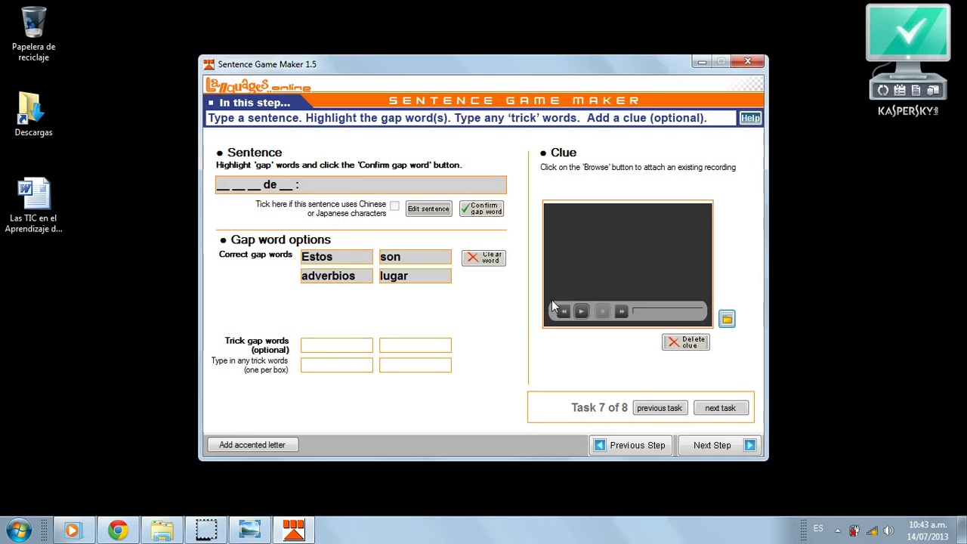
pyautogui.click(581, 311)
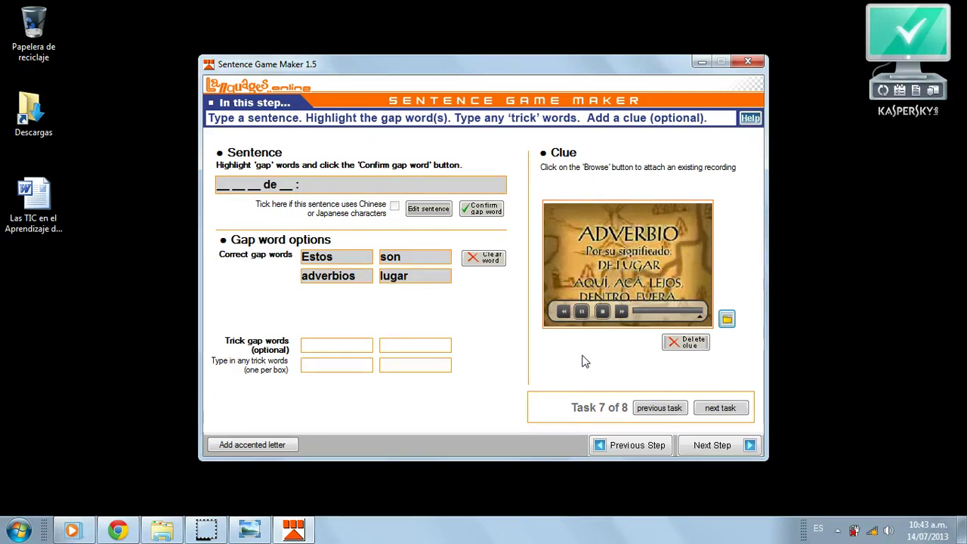
# Step: Move on to task 8 and confirm "Estos son adverbios de tiempo." as its sentence
pyautogui.click(733, 408)
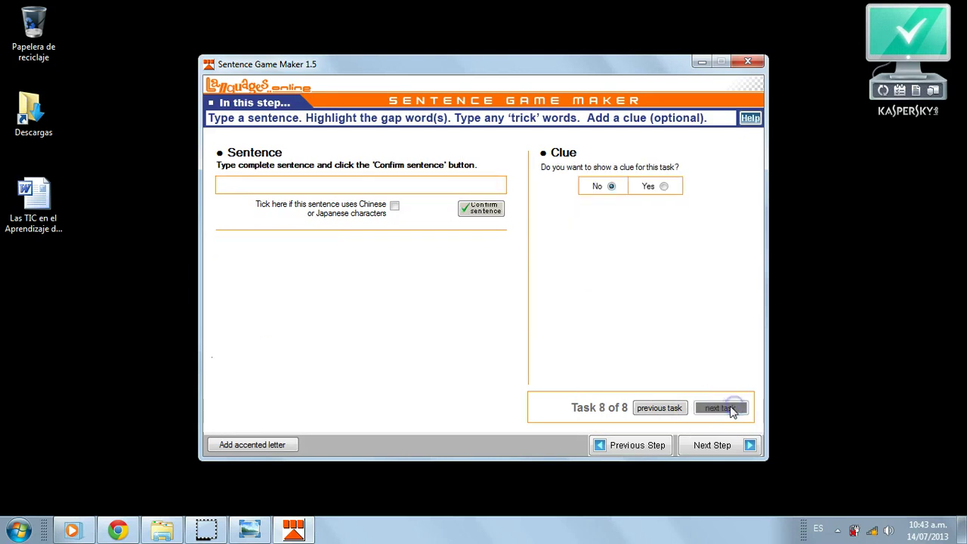
pyautogui.click(353, 183)
pyautogui.write('Estos son adverbios de t')
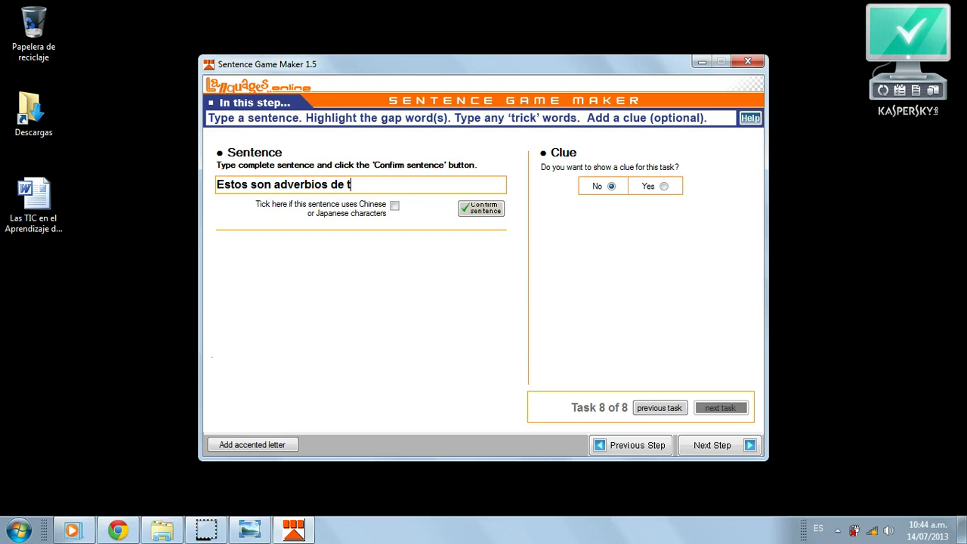
pyautogui.write('iempo.')
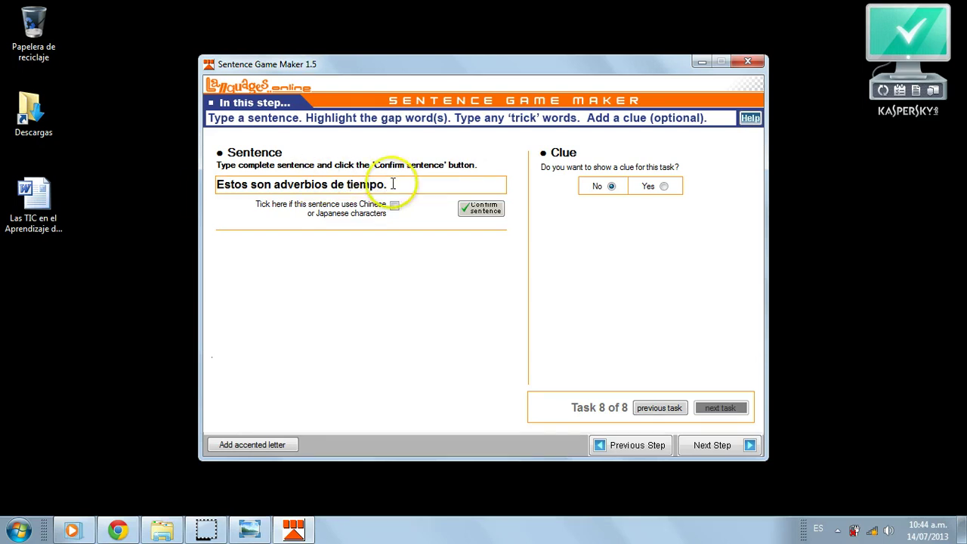
pyautogui.click(479, 209)
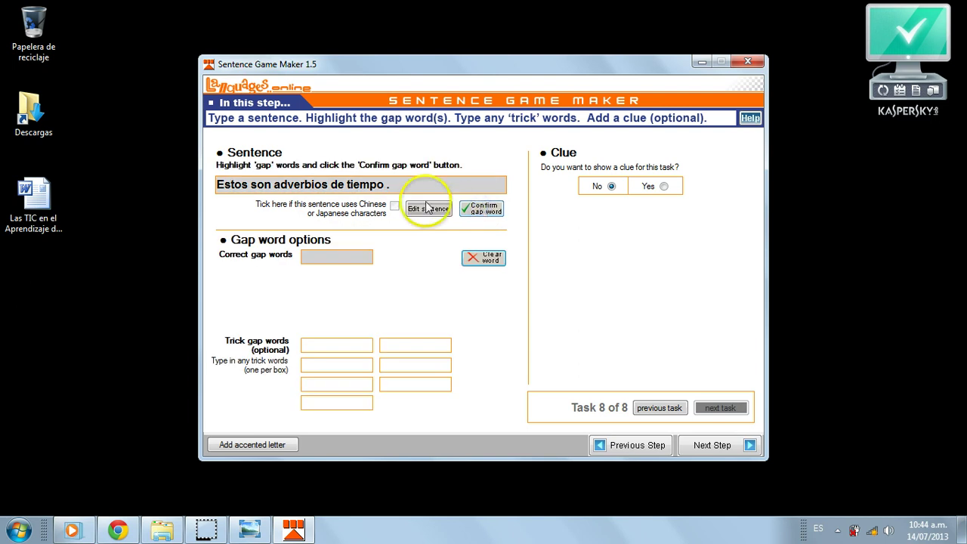
# Step: Set "Estos" as a gap word of the task 8 sentence
pyautogui.hotkey('shift', 'Right')
pyautogui.hotkey('shift', 'Right')
pyautogui.hotkey('shift', 'Right')
pyautogui.hotkey('shift', 'Right')
pyautogui.hotkey('shift', 'Right')
pyautogui.press('Return')
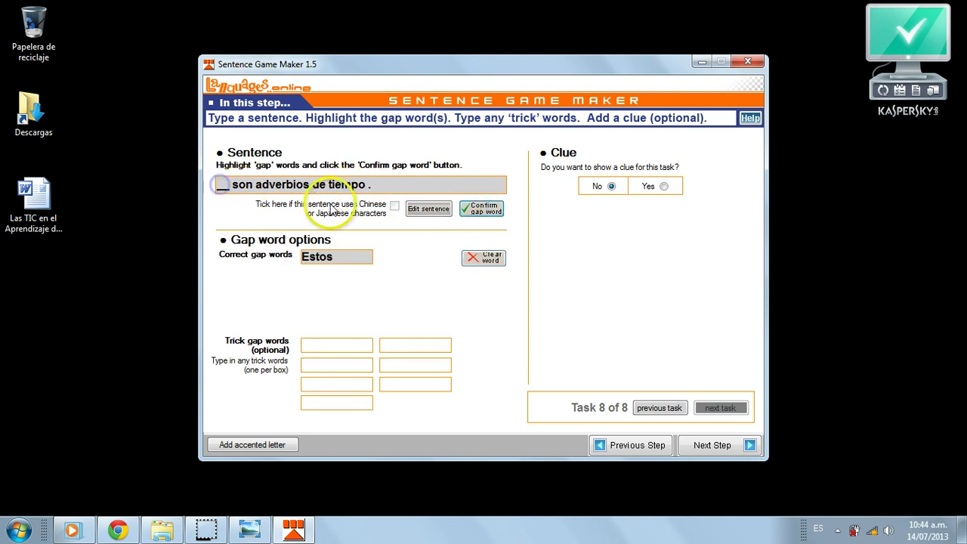
# Step: Set "tiempo" and "adverbios" as further gap words of the task 8 sentence
pyautogui.moveTo(369, 185); pyautogui.dragTo(328, 185)
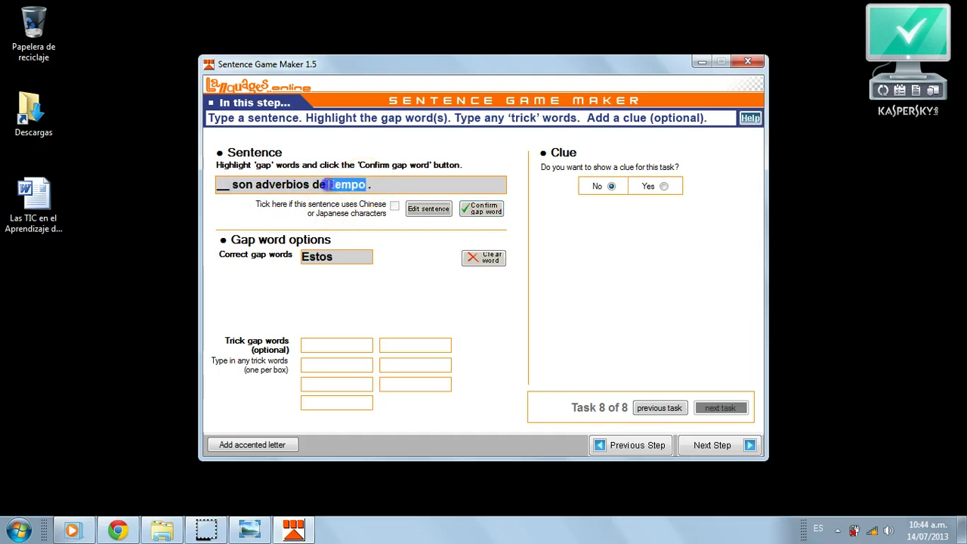
pyautogui.click(484, 209)
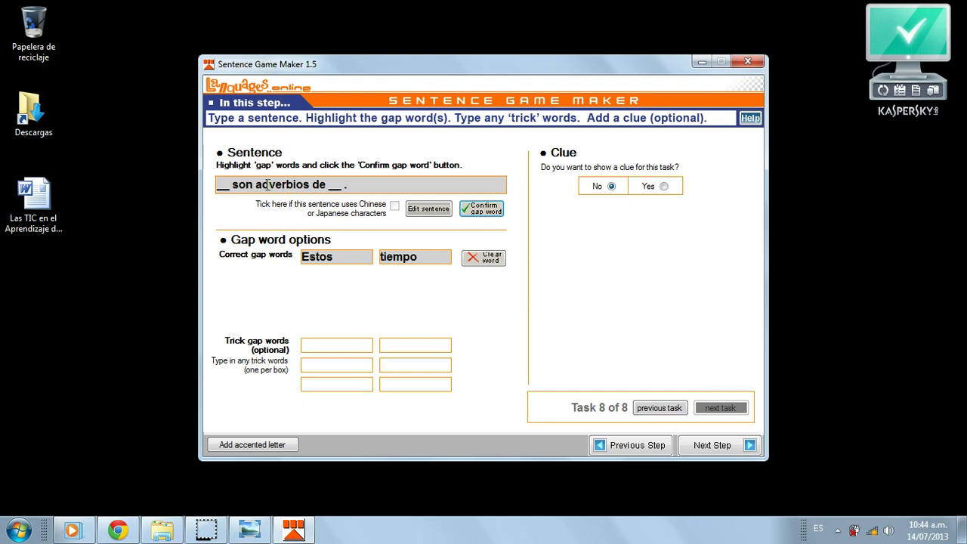
pyautogui.doubleClick(267, 185)
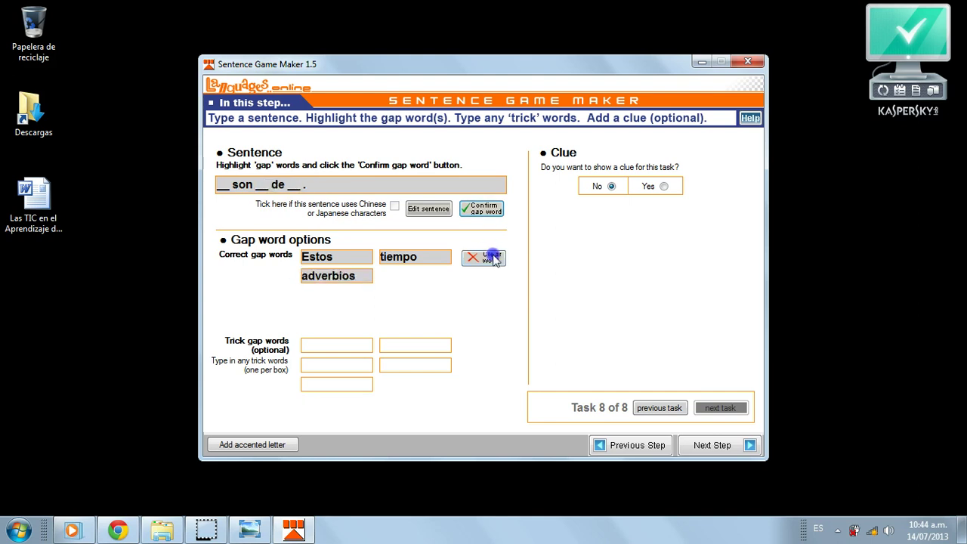
# Step: Enable a video clue for task 8 using the file adverbio_0002 and stop its playback
pyautogui.click(662, 186)
pyautogui.click(733, 193)
pyautogui.click(732, 325)
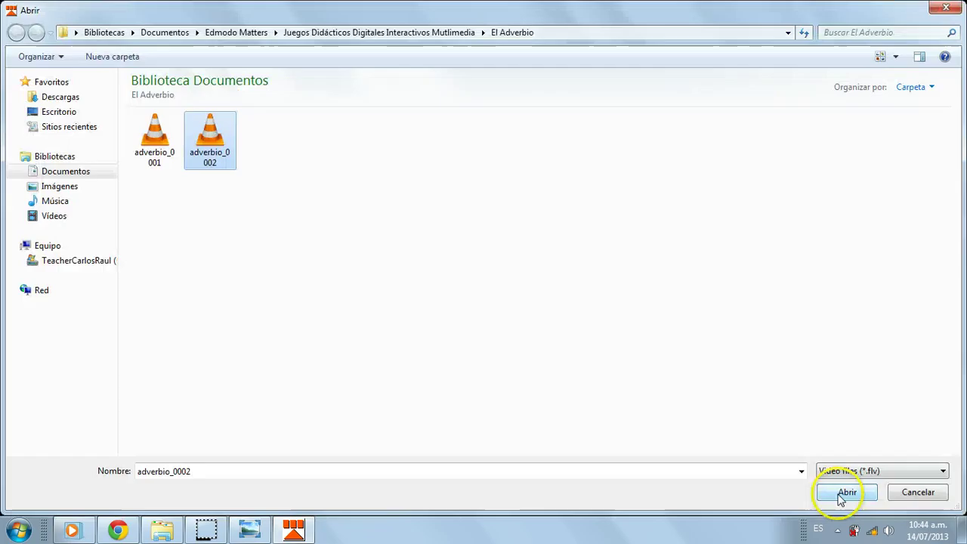
pyautogui.click(846, 492)
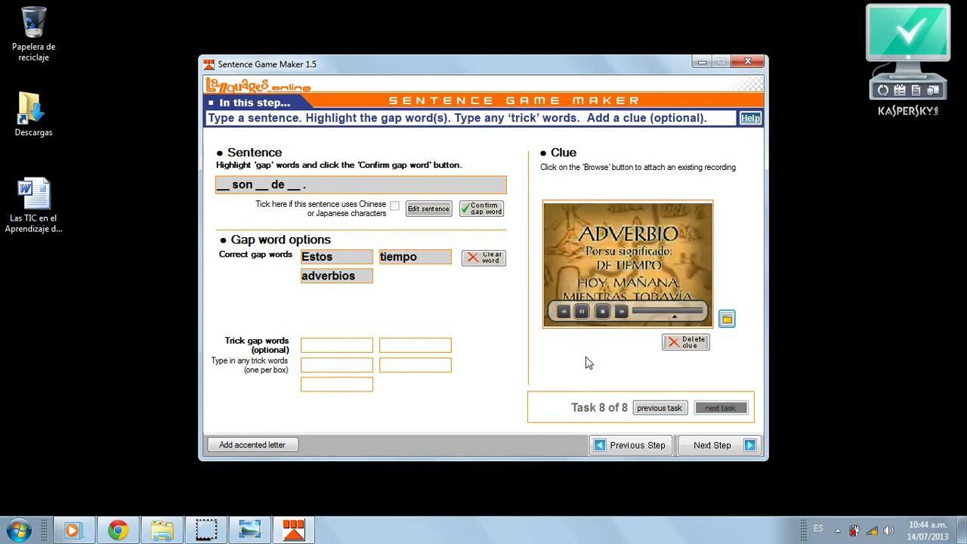
pyautogui.click(584, 361)
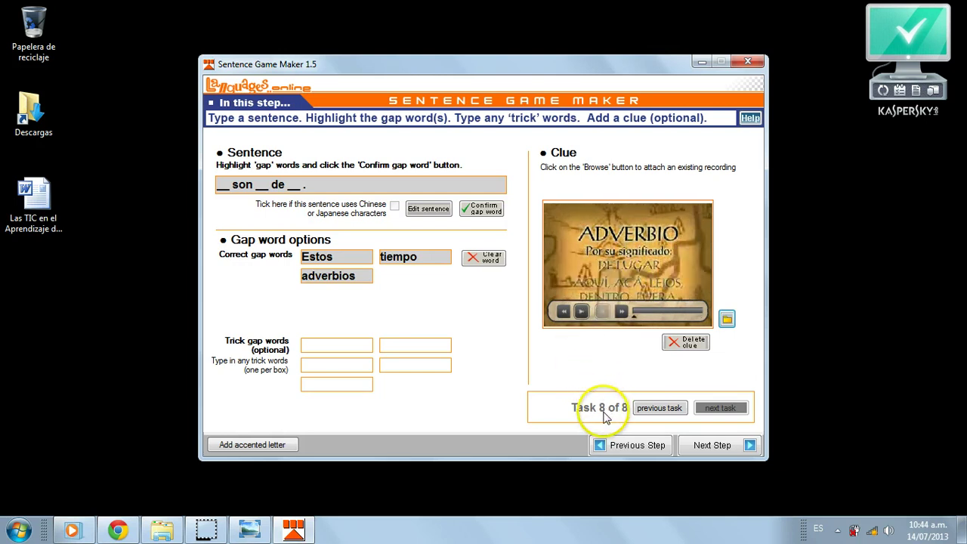
# Step: Move on to the completion message and set it to "Felicidades, terminaste bien."
pyautogui.click(721, 448)
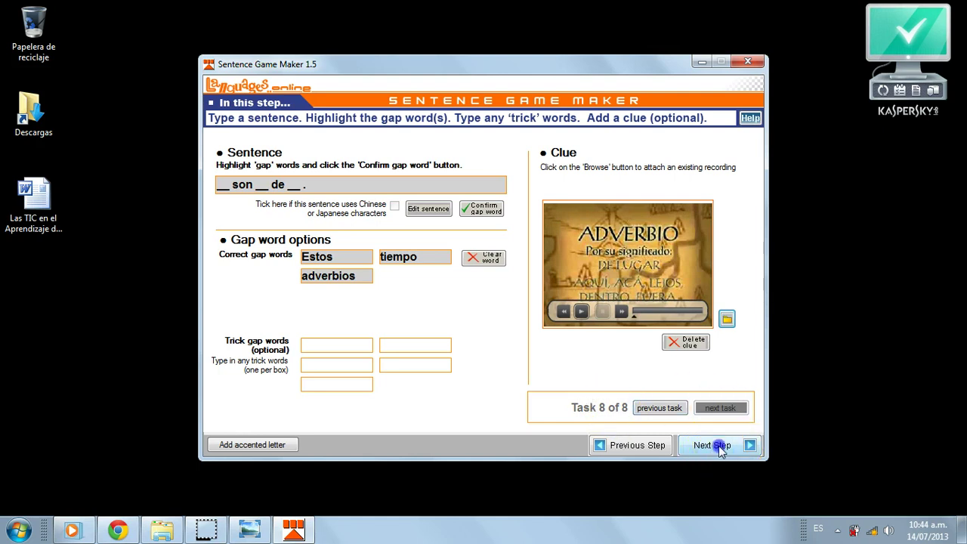
pyautogui.moveTo(401, 237); pyautogui.dragTo(351, 240)
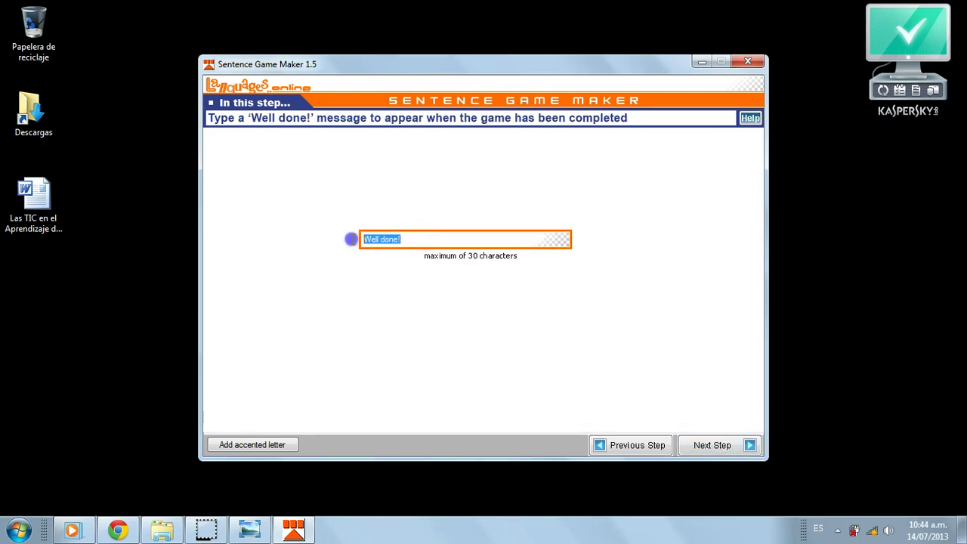
pyautogui.write('Felic')
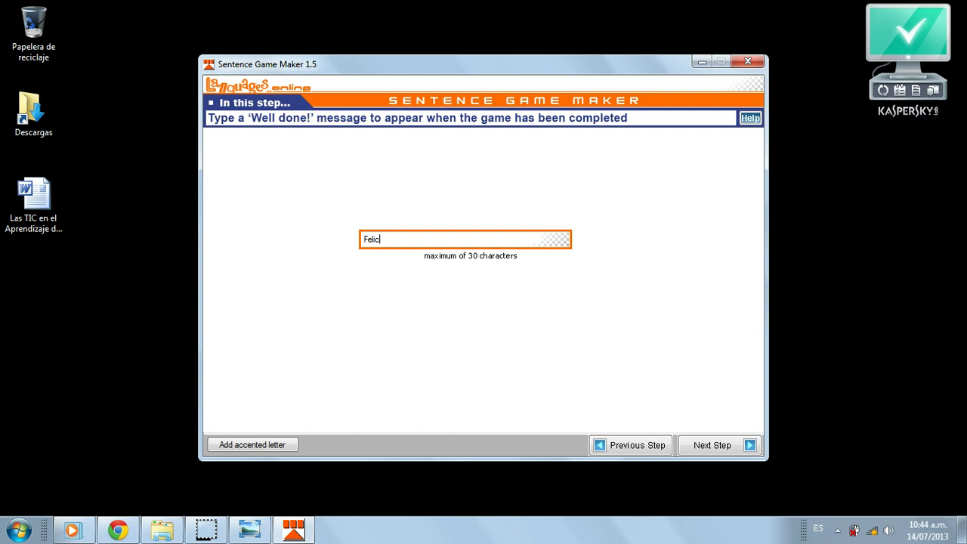
pyautogui.write('idadesw, terminaste bi')
pyautogui.write('en')
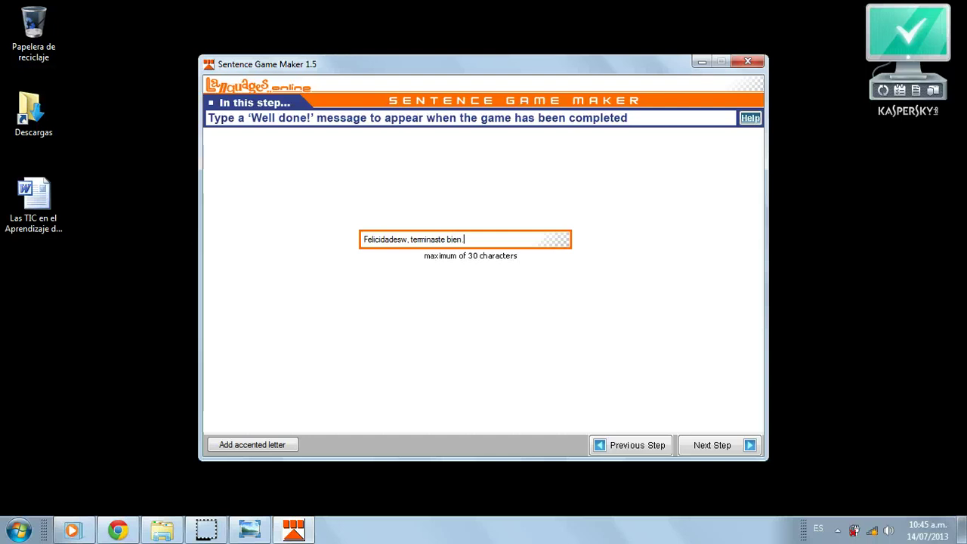
pyautogui.click(408, 239)
pyautogui.press('BackSpace')
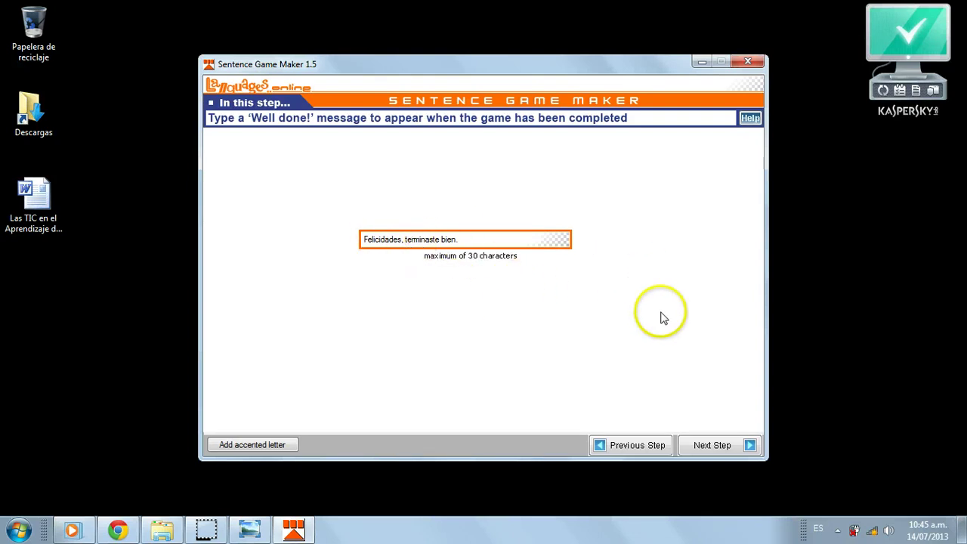
# Step: Move on to how the player completes the sentence and choose 'Shoot' the words
pyautogui.click(724, 446)
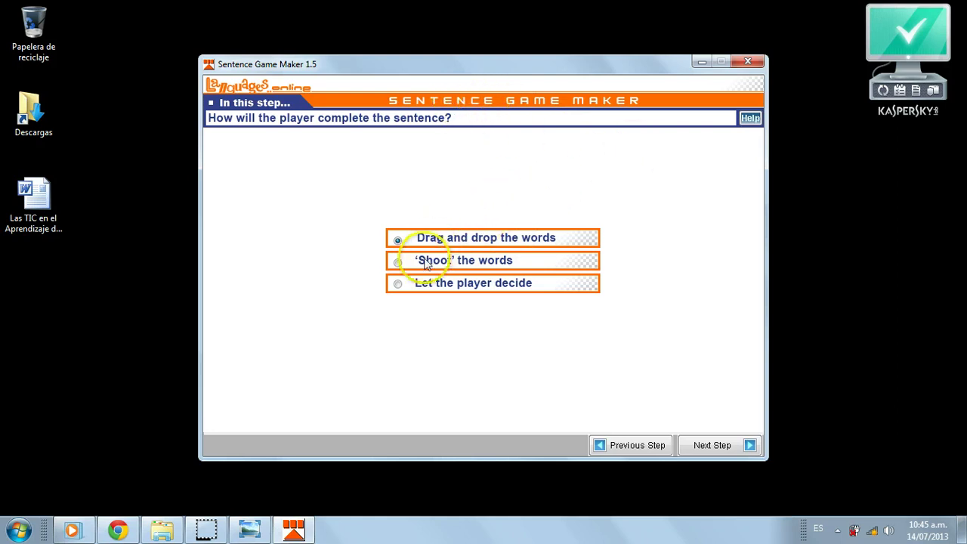
pyautogui.click(398, 262)
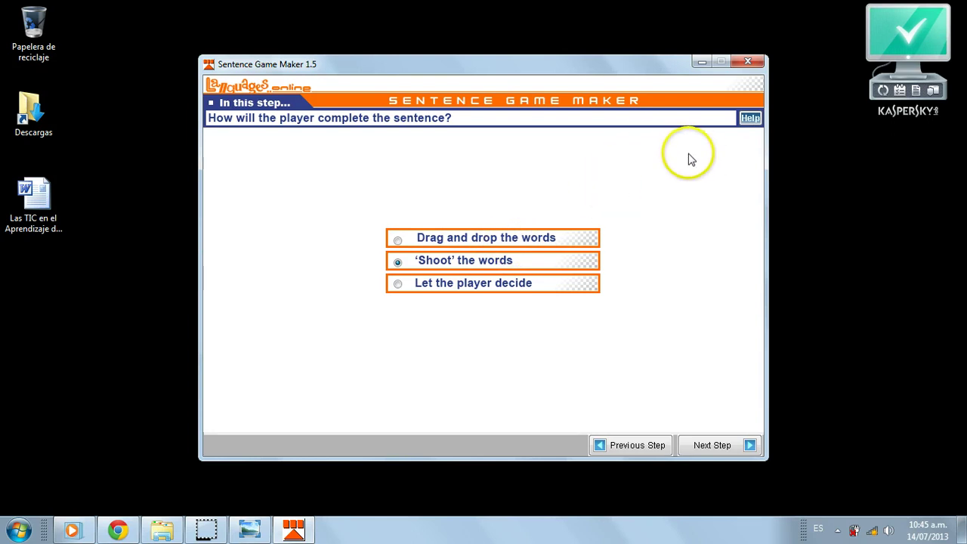
pyautogui.click(398, 284)
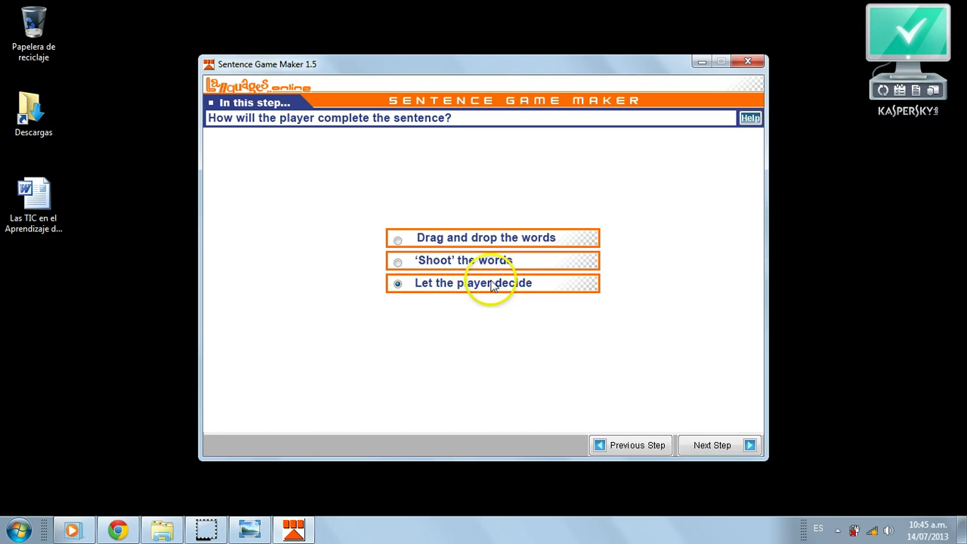
pyautogui.click(398, 262)
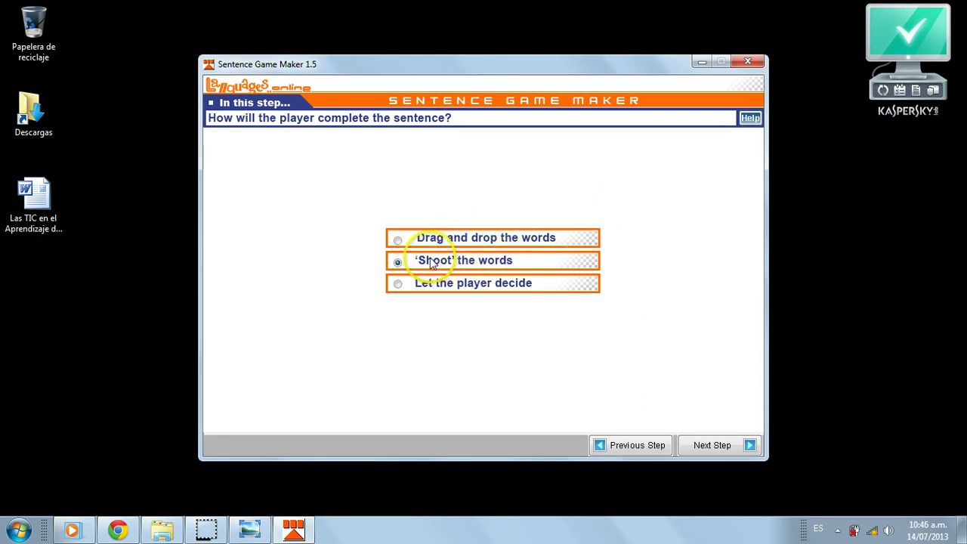
# Step: Save the game as a web page (html file) on the desktop under the name untitled
pyautogui.click(714, 446)
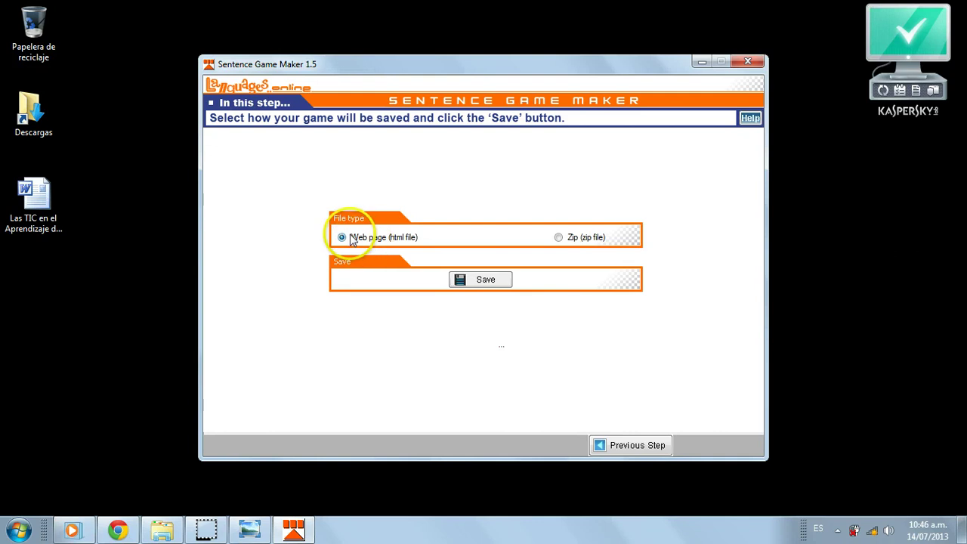
pyautogui.click(374, 238)
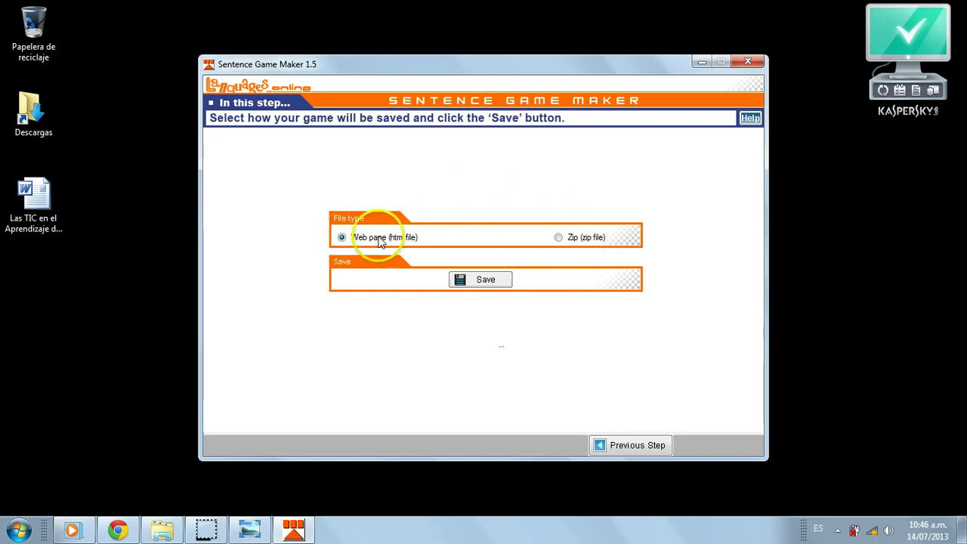
pyautogui.click(487, 281)
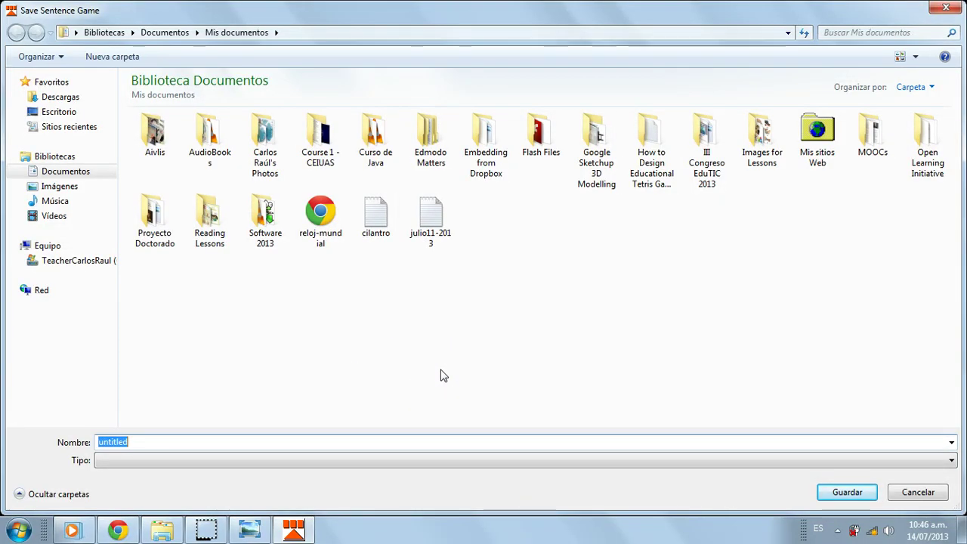
pyautogui.click(65, 112)
pyautogui.click(847, 492)
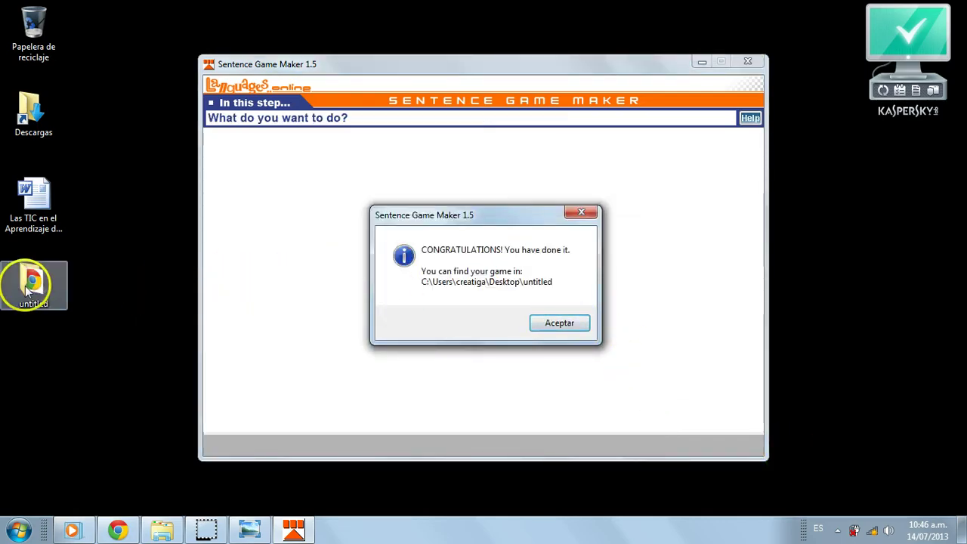
pyautogui.click(554, 323)
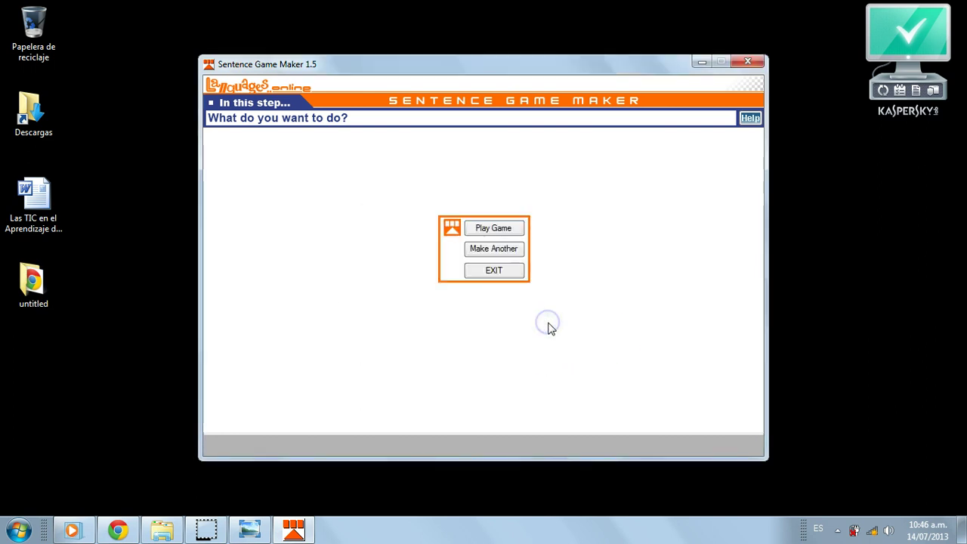
# Step: Exit the game maker and return to the desktop
pyautogui.click(506, 273)
pyautogui.click(463, 308)
pyautogui.click(466, 307)
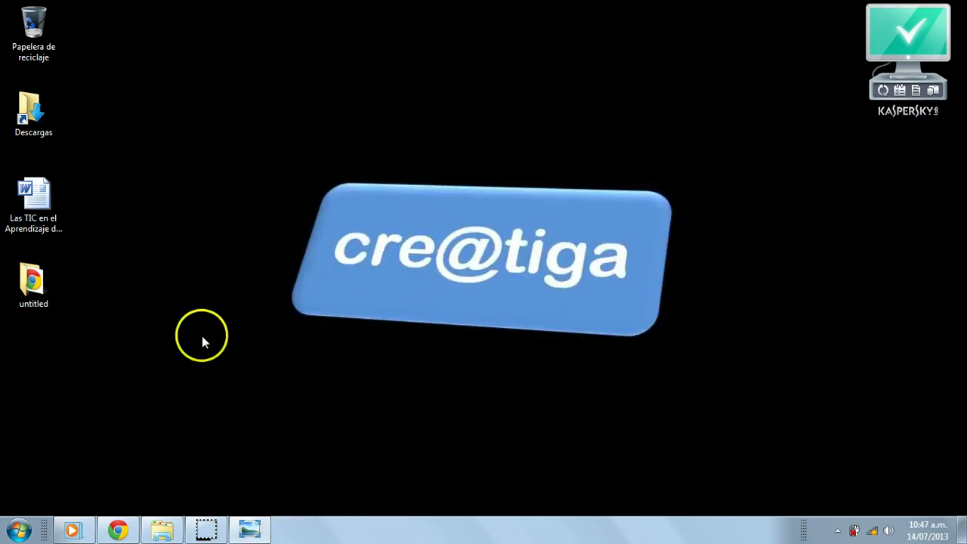
# Step: Rename the untitled game folder on the desktop as adverbios
pyautogui.click(32, 281)
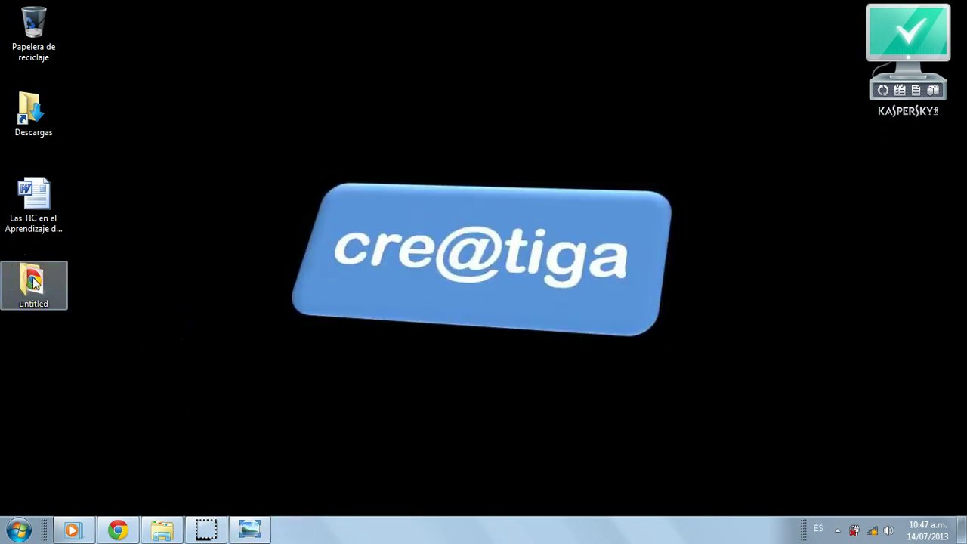
pyautogui.rightClick(32, 281)
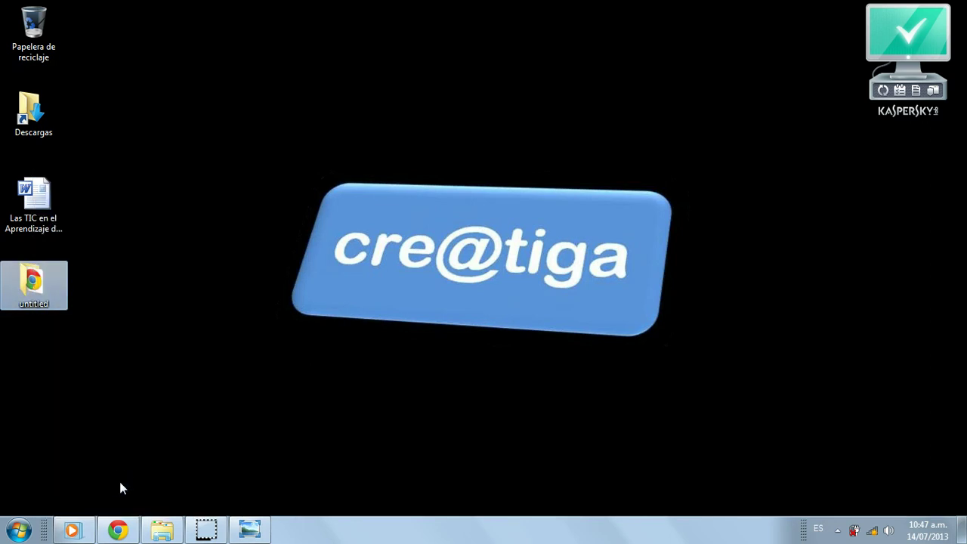
pyautogui.write('avberbios')
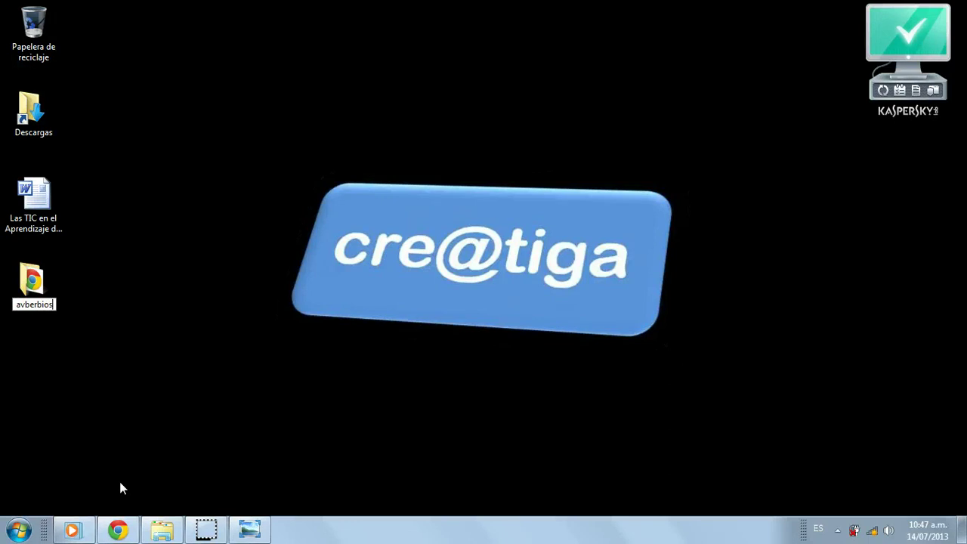
pyautogui.moveTo(15, 304); pyautogui.dragTo(25, 305)
pyautogui.press('Return')
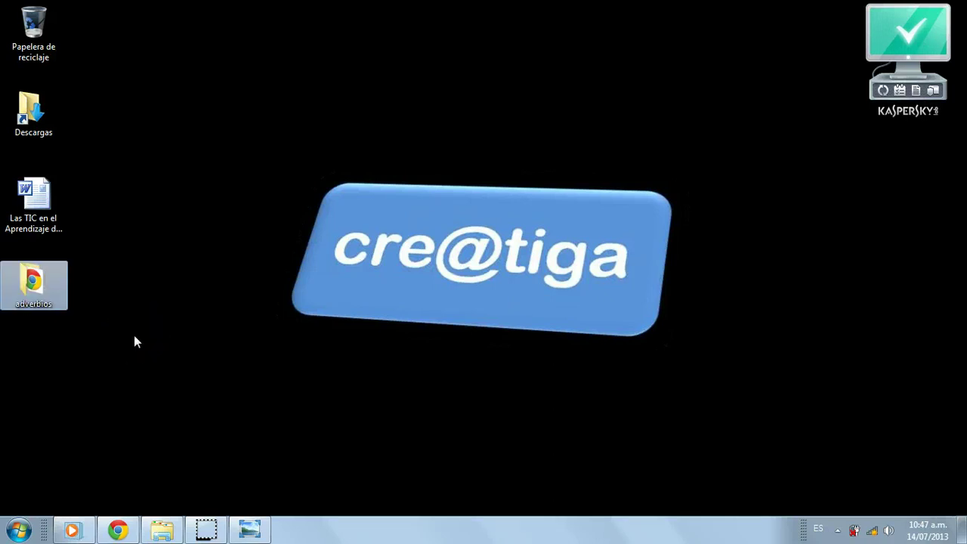
# Step: Open the adverbios folder and show its contents as medium icons
pyautogui.doubleClick(28, 284)
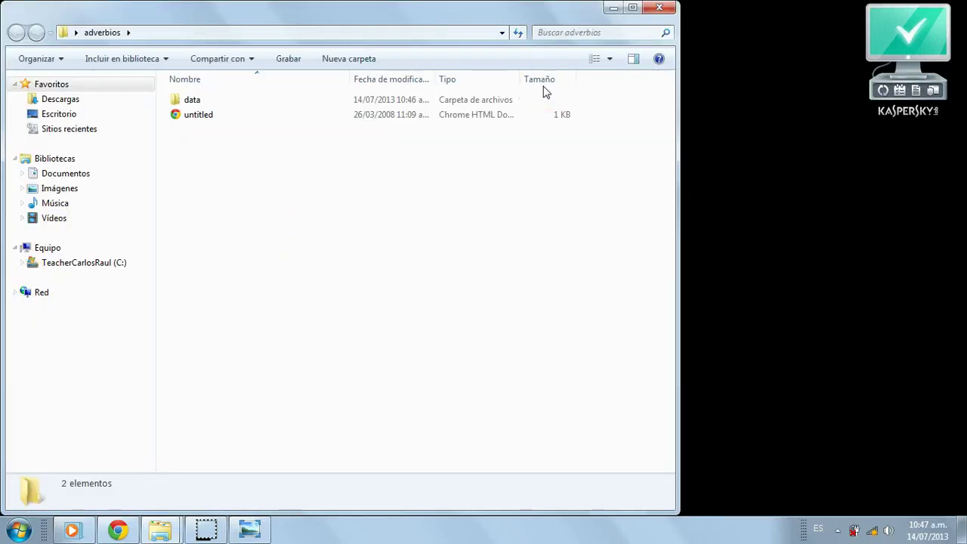
pyautogui.click(610, 59)
pyautogui.click(639, 63)
pyautogui.click(441, 222)
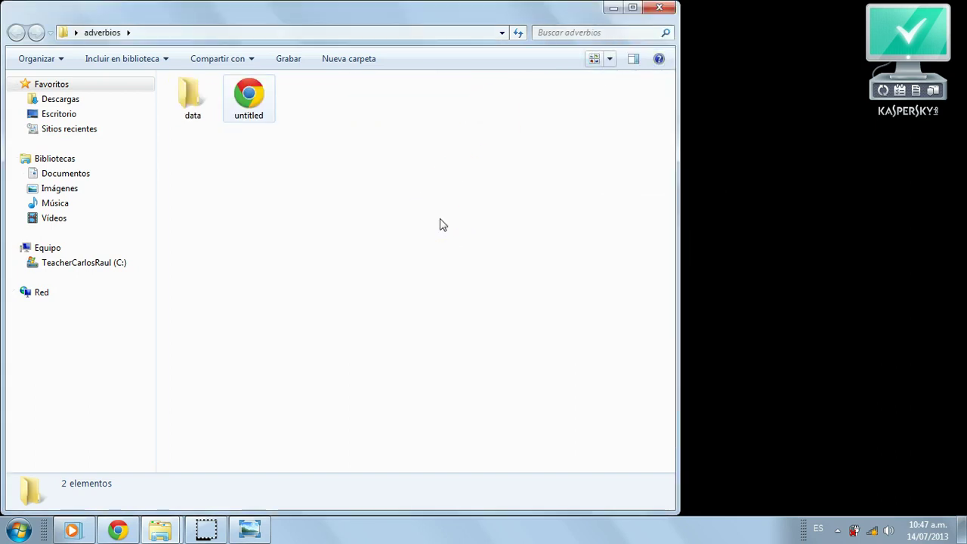
# Step: Rename the untitled HTML file in the adverbios folder as adverbios
pyautogui.click(249, 97)
pyautogui.rightClick(251, 99)
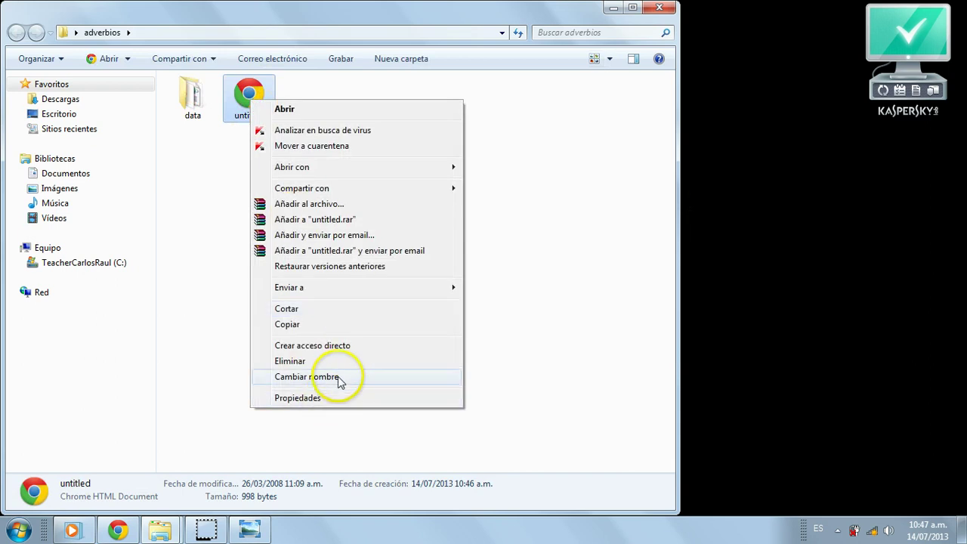
pyautogui.click(306, 377)
pyautogui.write('adverbios')
pyautogui.press('Return')
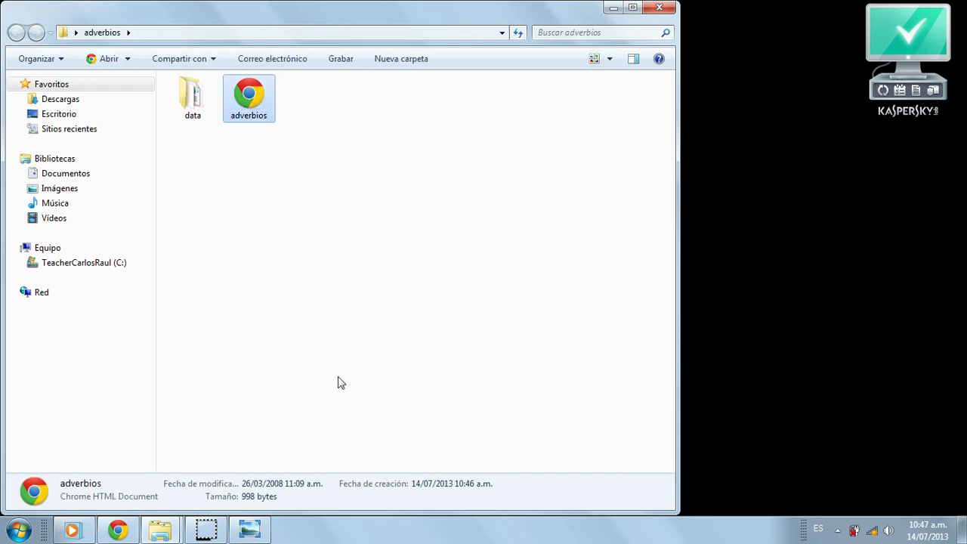
# Step: Inspect the game's data folder and its media subfolder, showing the files in both as medium icons
pyautogui.click(190, 98)
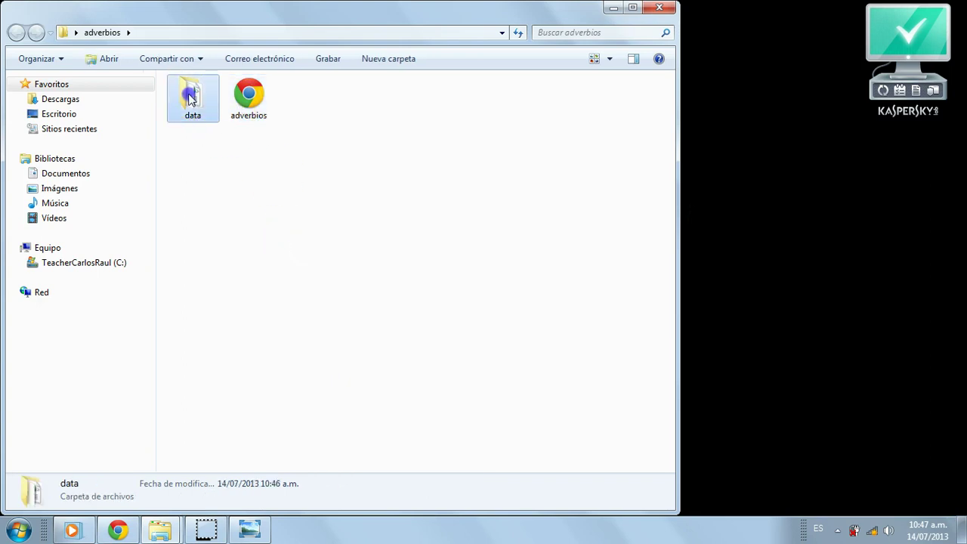
pyautogui.doubleClick(190, 98)
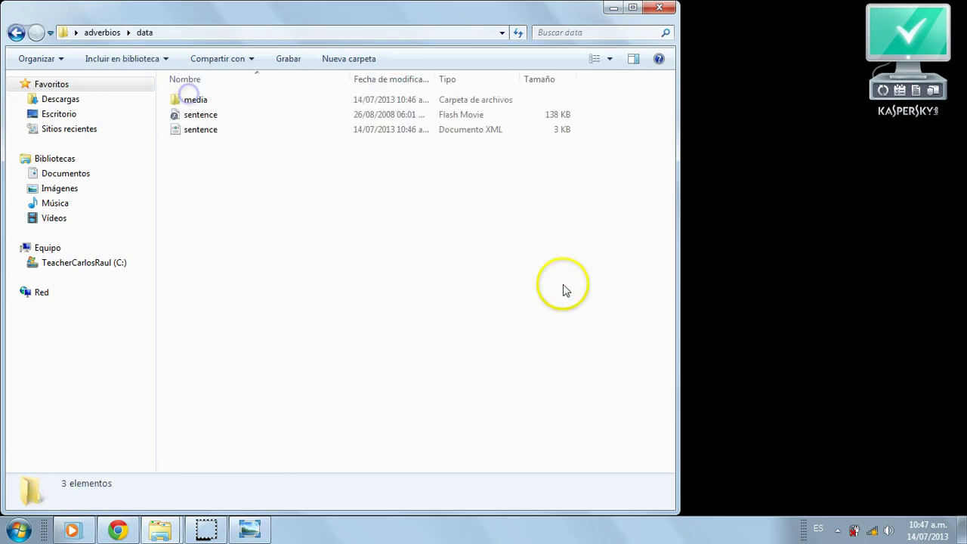
pyautogui.click(612, 60)
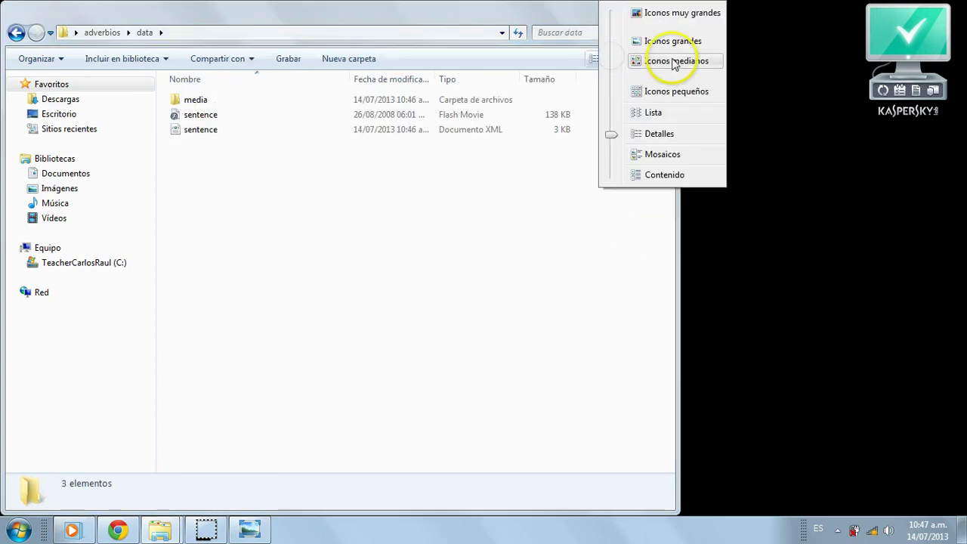
pyautogui.click(702, 61)
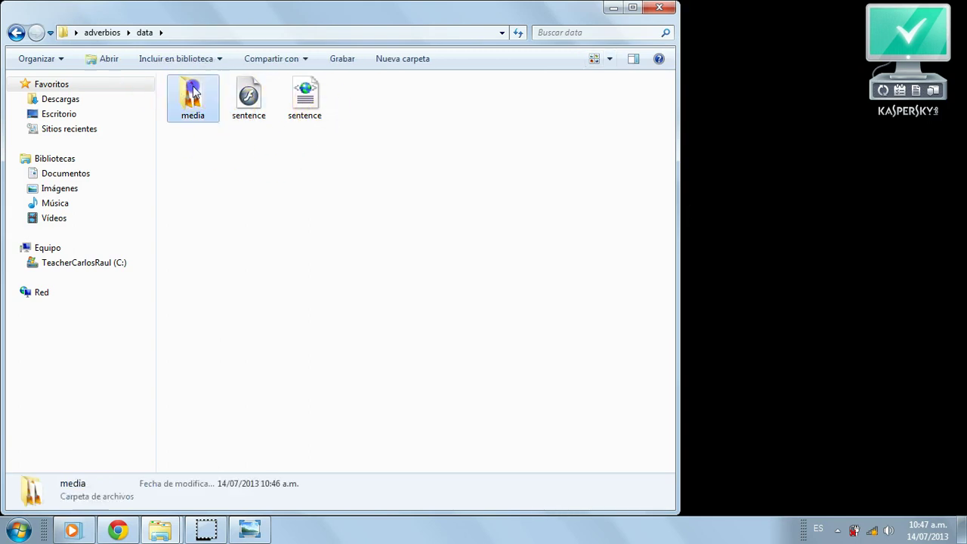
pyautogui.doubleClick(195, 92)
pyautogui.click(610, 60)
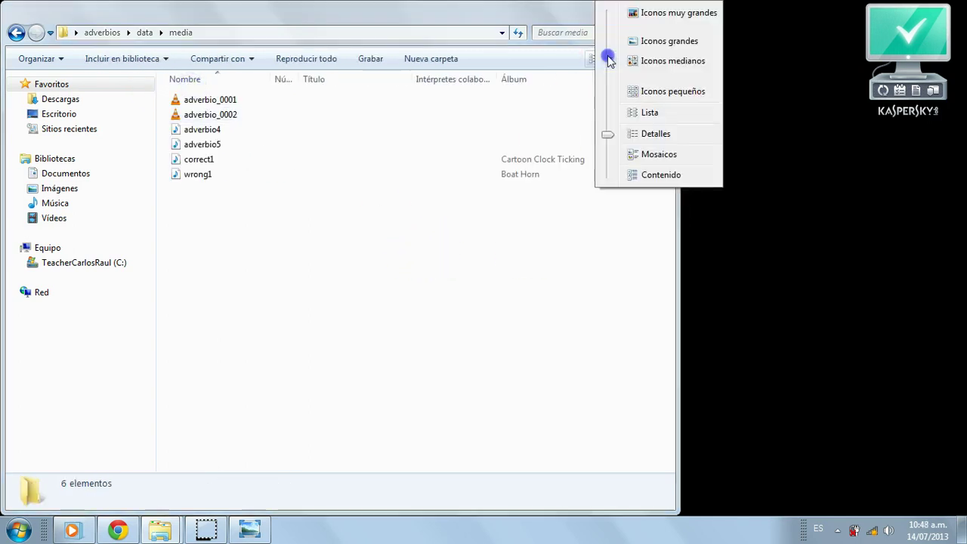
pyautogui.click(654, 62)
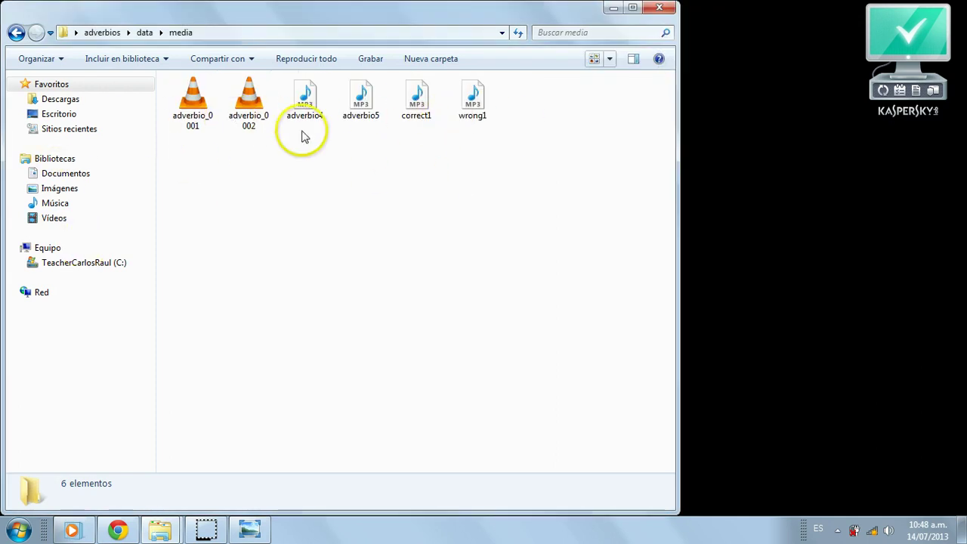
# Step: Close the media folder window and reopen the adverbios folder from the desktop
pyautogui.click(659, 8)
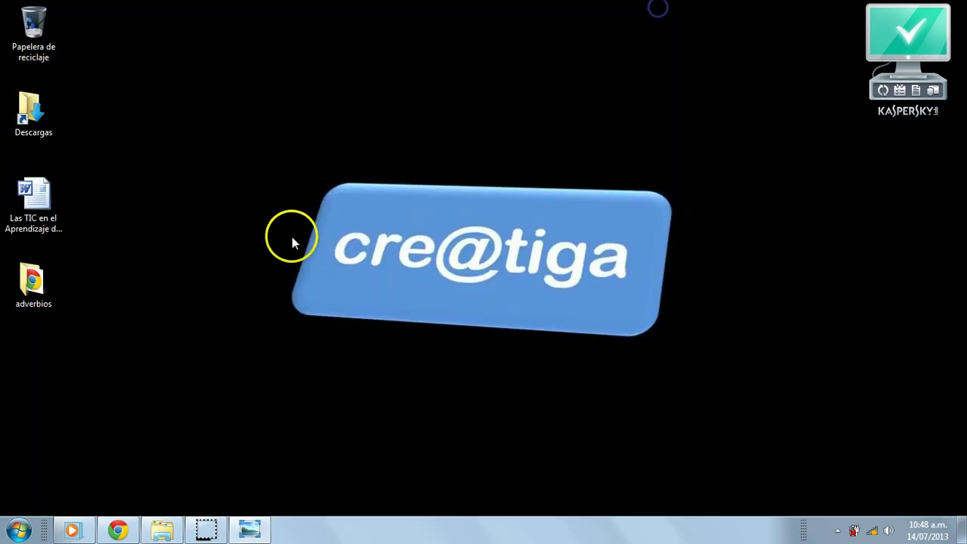
pyautogui.rightClick(33, 283)
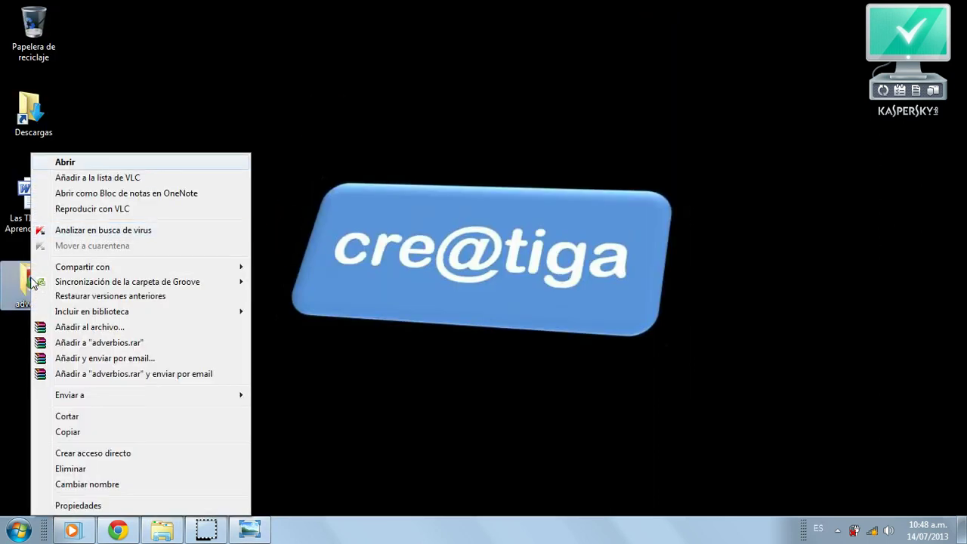
pyautogui.press('Return')
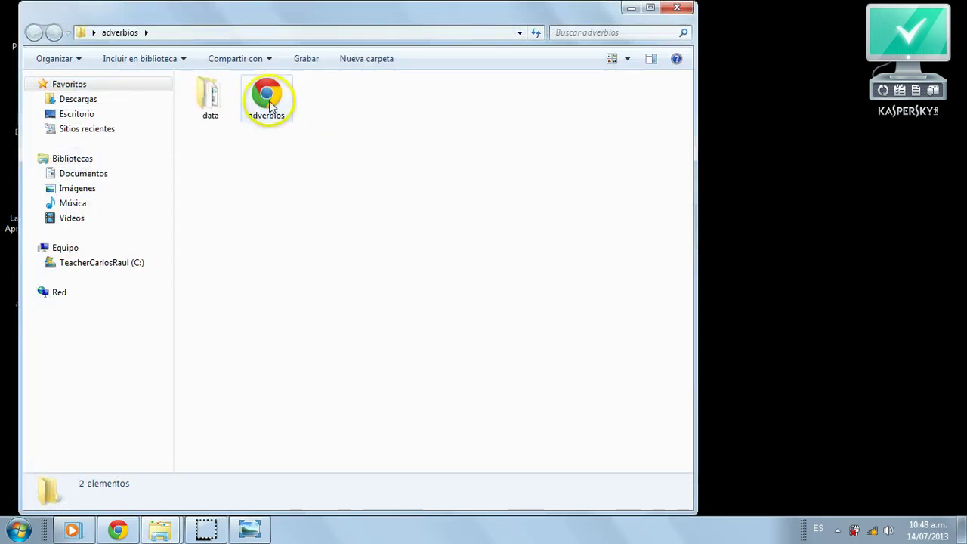
# Step: Open the adverbios HTML file from the adverbios folder in Chrome
pyautogui.doubleClick(268, 102)
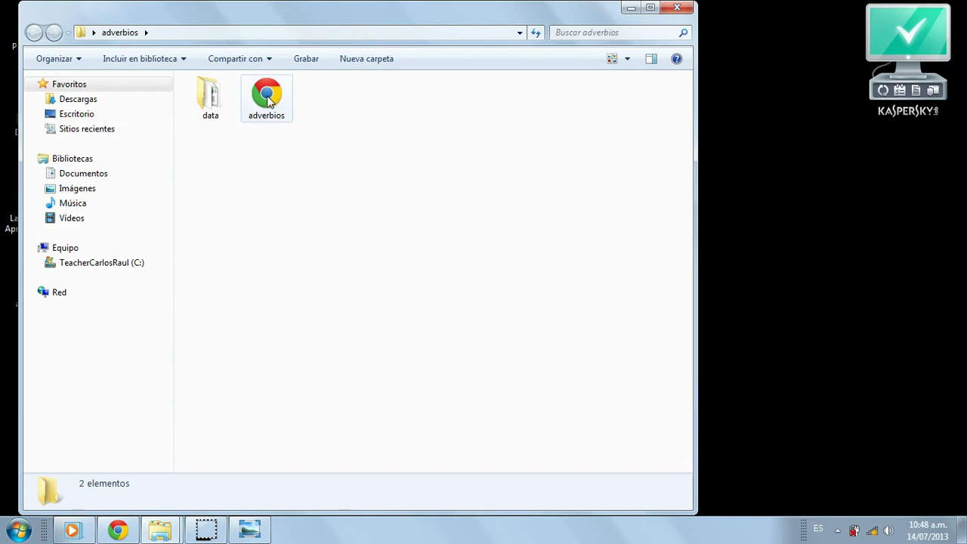
pyautogui.doubleClick(269, 102)
pyautogui.doubleClick(285, 117)
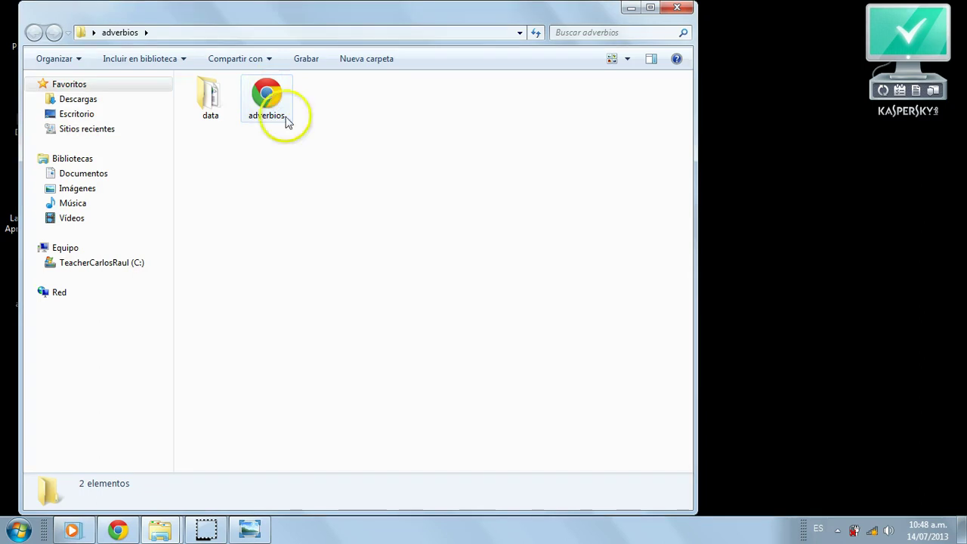
pyautogui.doubleClick(269, 106)
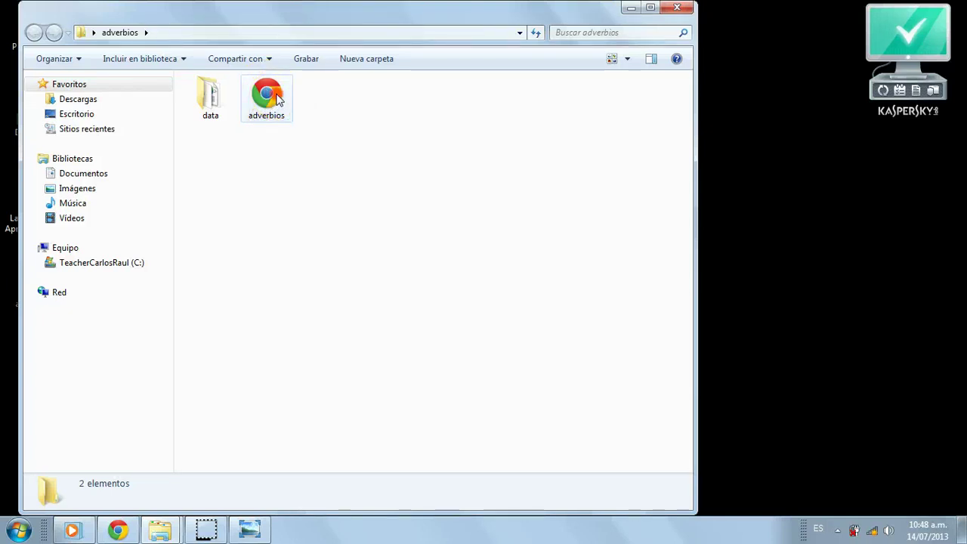
pyautogui.rightClick(278, 98)
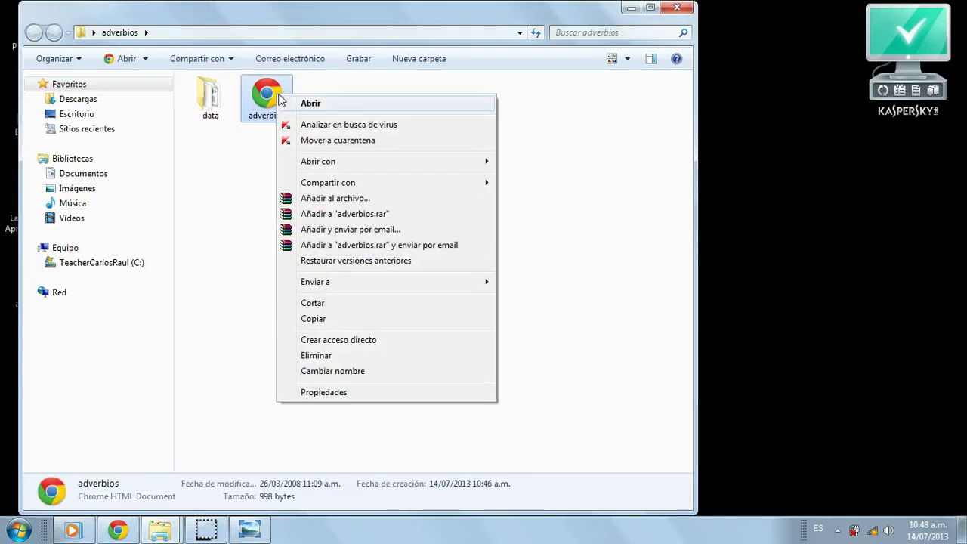
pyautogui.click(280, 99)
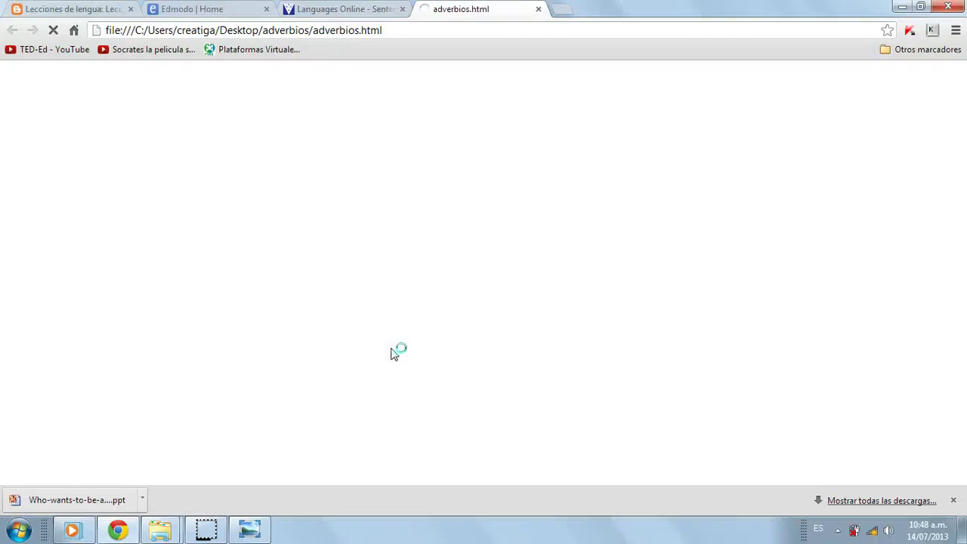
pyautogui.click(686, 339)
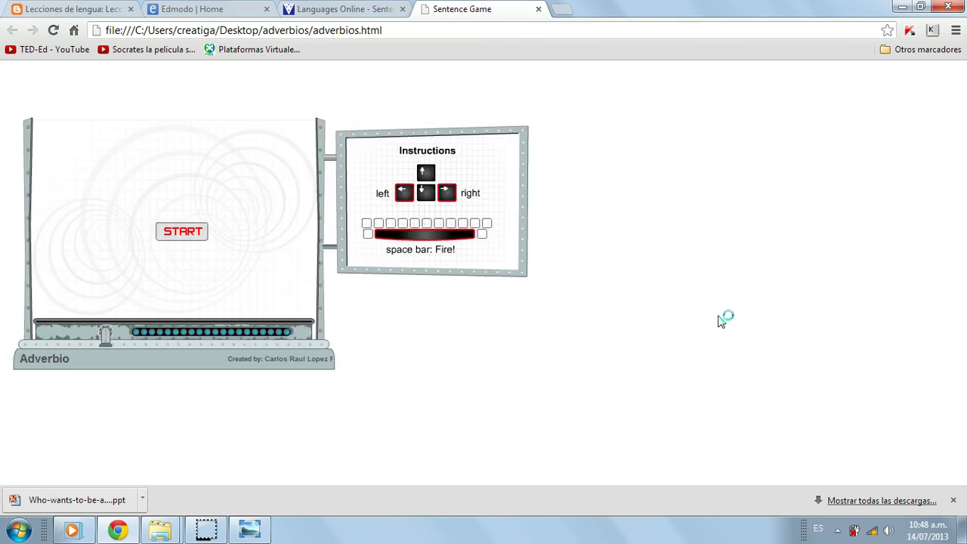
# Step: Start the Adverbio sentence game on the web page to test its first sentence
pyautogui.click(185, 235)
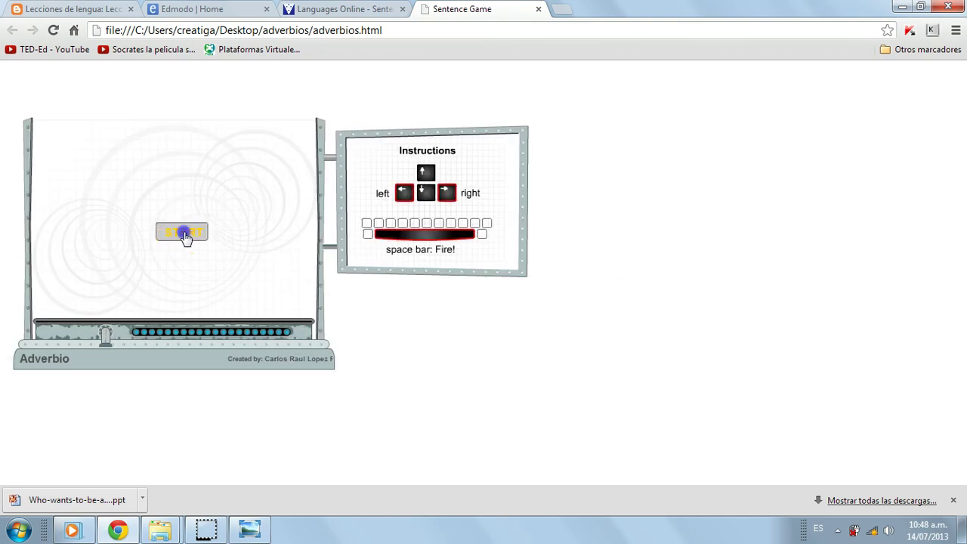
pyautogui.click(417, 319)
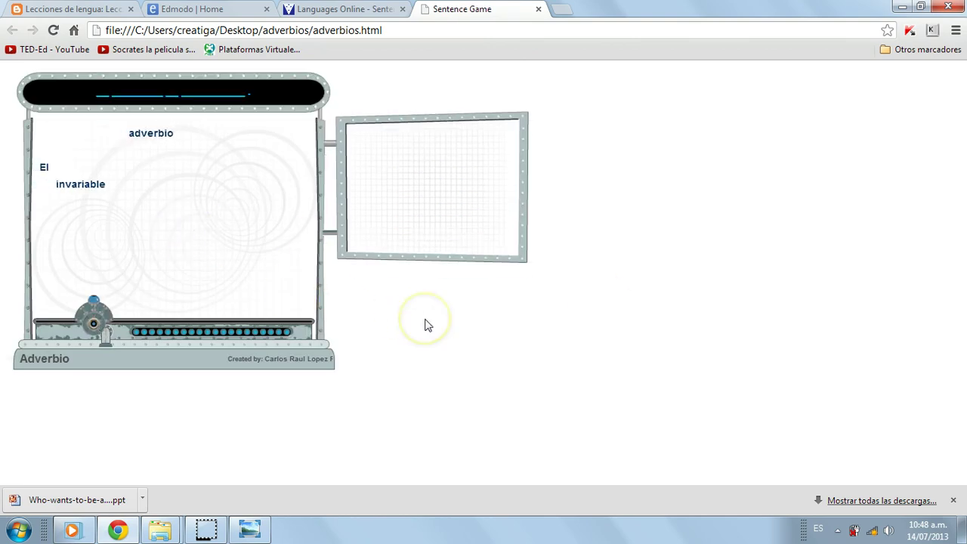
pyautogui.click(413, 323)
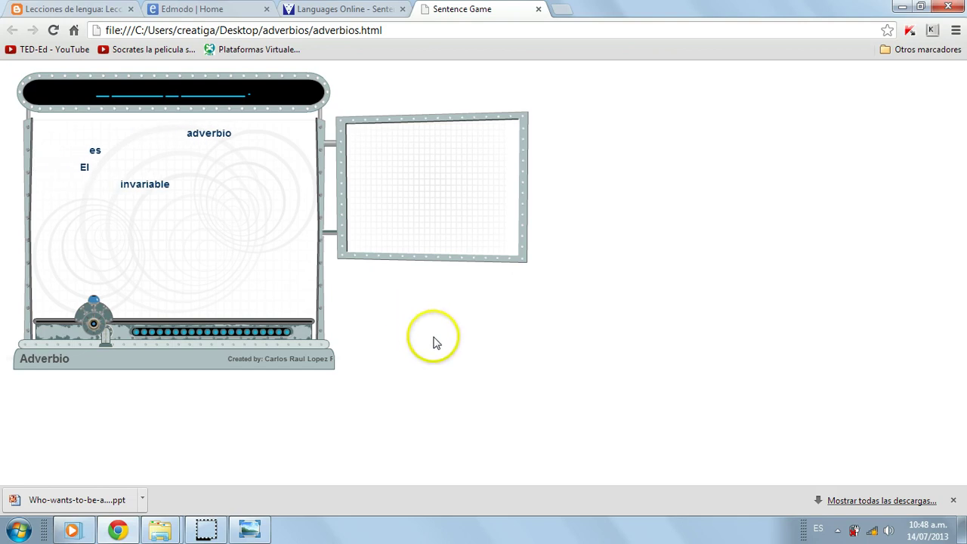